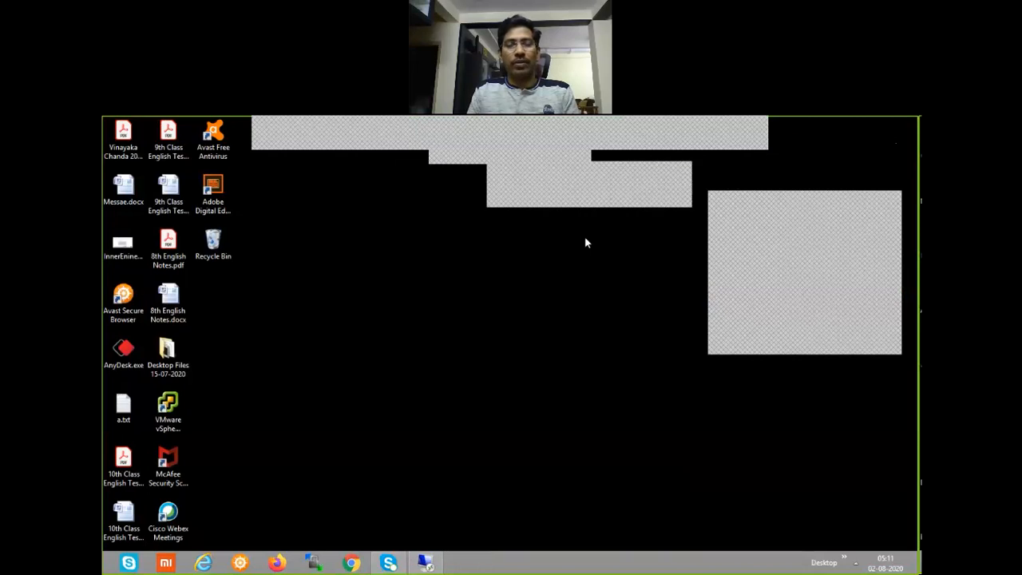
Switch to the 192.168.222.10 Remote Desktop session on the remote computer and close its Server Manager window
click(428, 562)
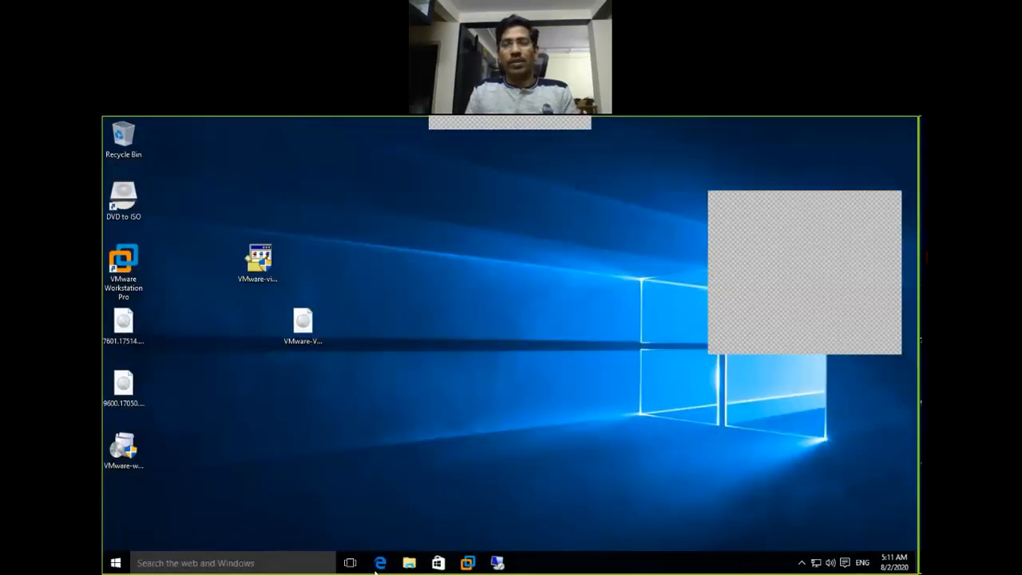
click(497, 563)
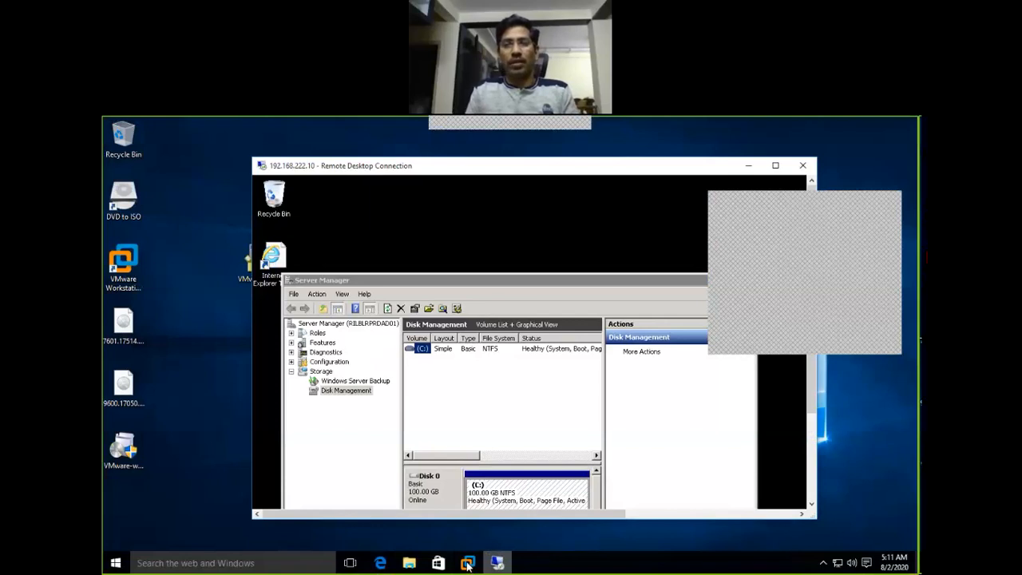
click(650, 283)
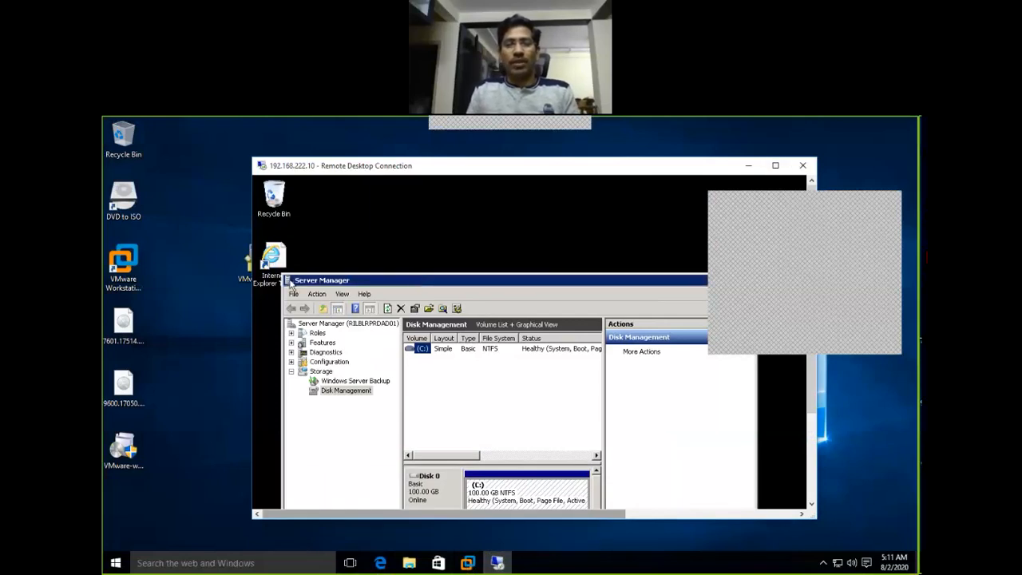
double_click(290, 281)
Bring up the VMware ESXi 6.0 console in VMware Workstation and widen and reposition its window so the customization prompt can be viewed
click(471, 561)
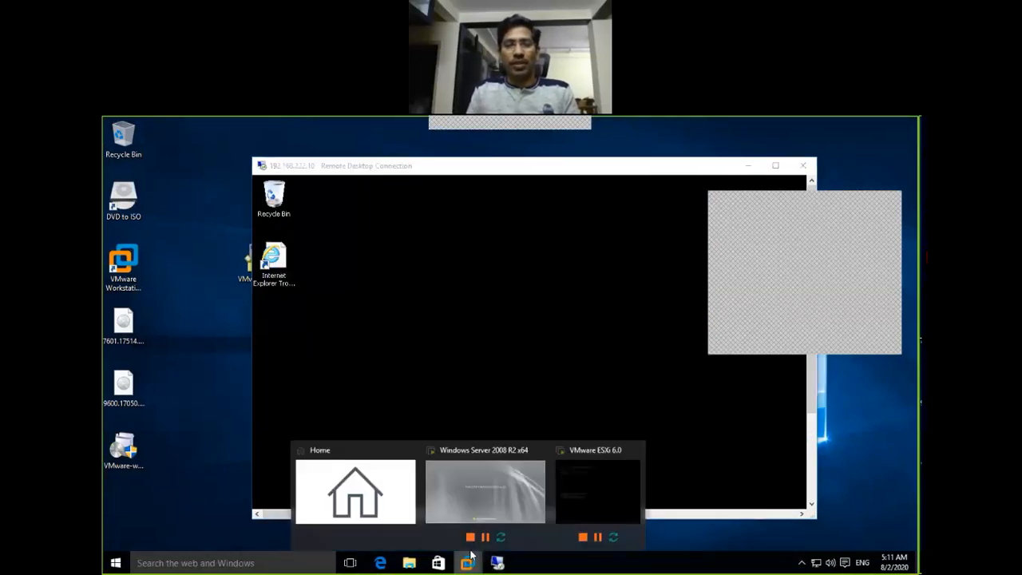
click(591, 483)
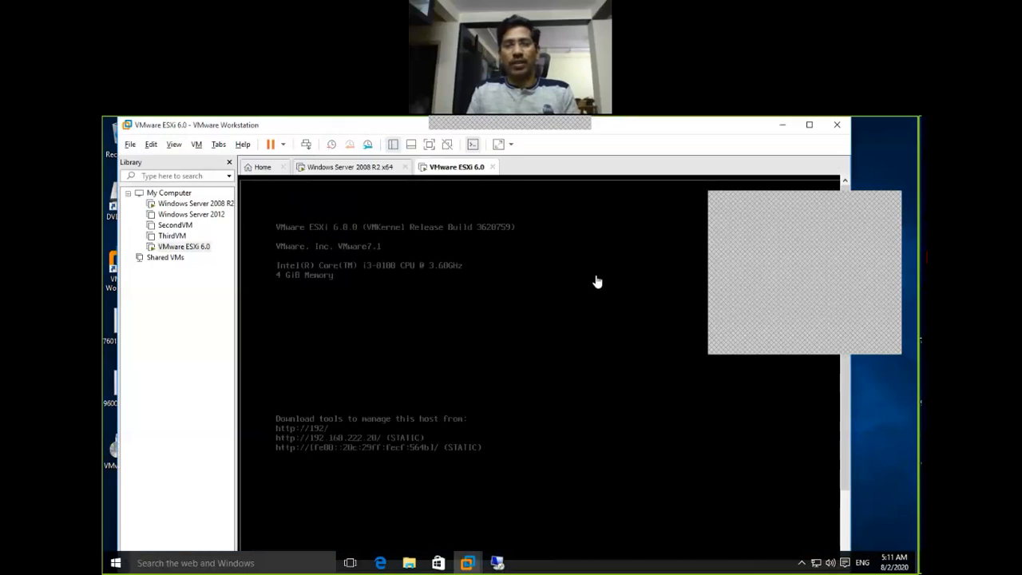
click(725, 203)
drag(794, 211, 850, 142)
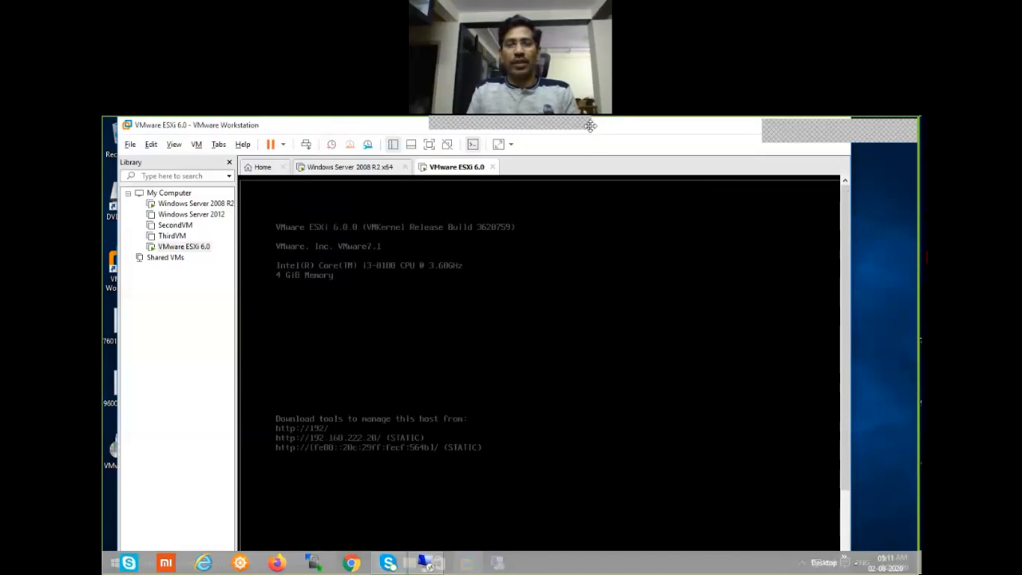
mouse_move(591, 149)
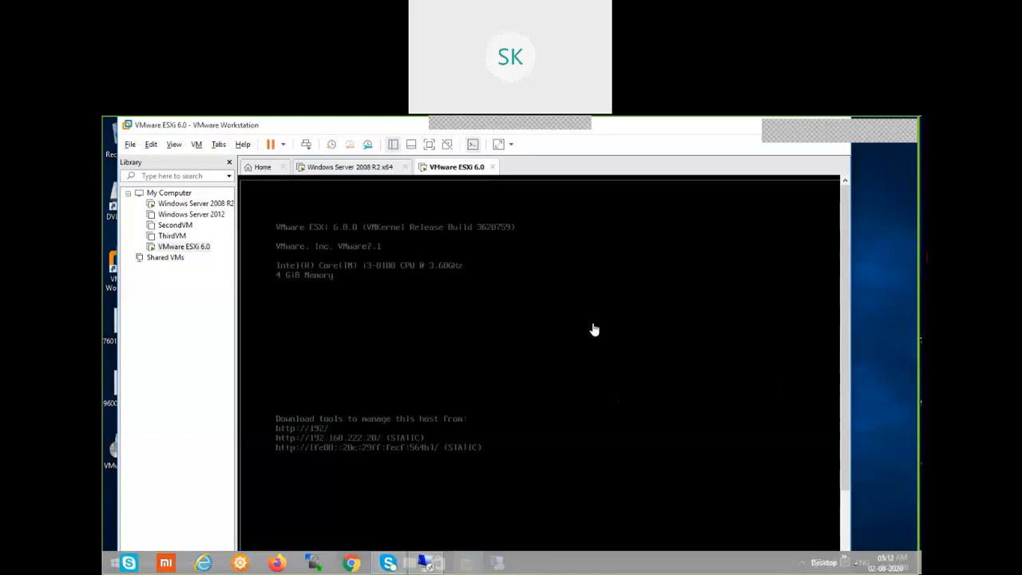
click(573, 398)
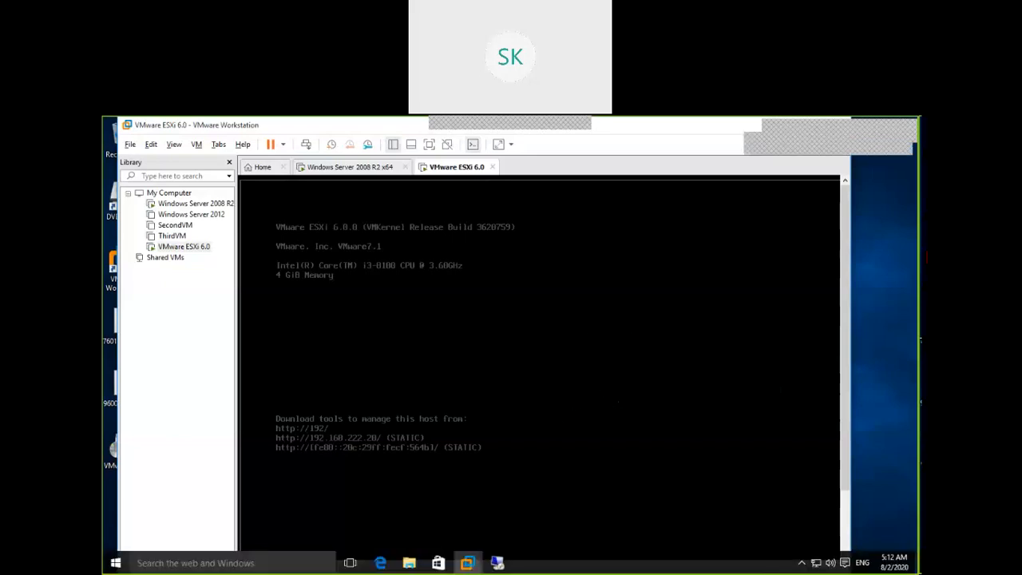
key(ctrl+alt)
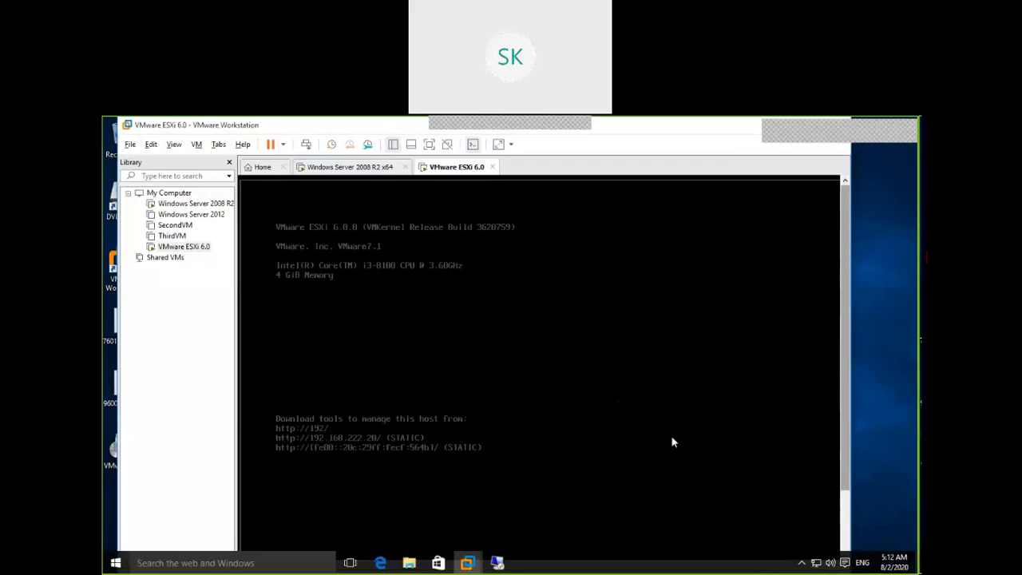
click(847, 517)
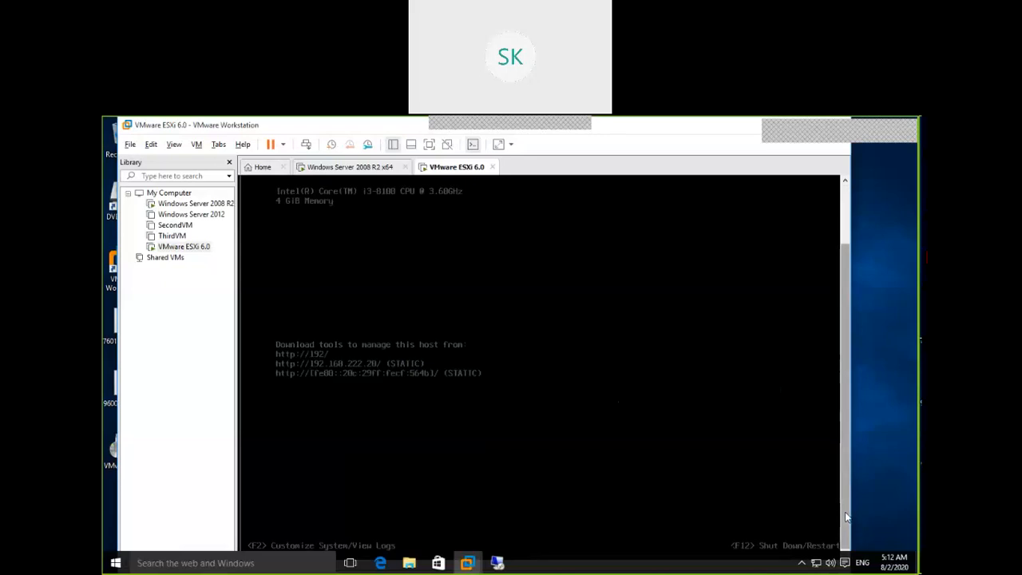
drag(852, 252, 913, 255)
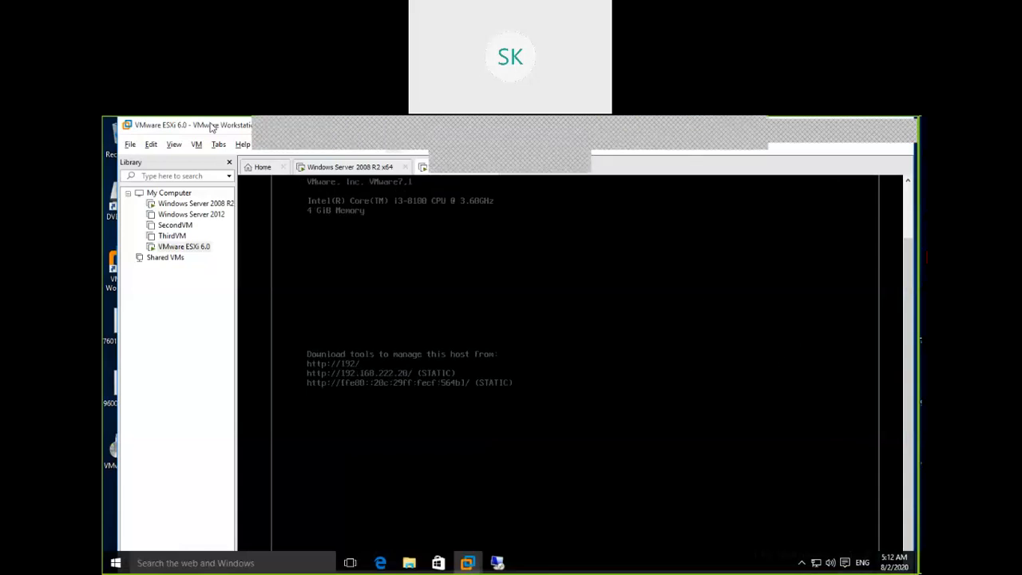
drag(212, 127, 180, 142)
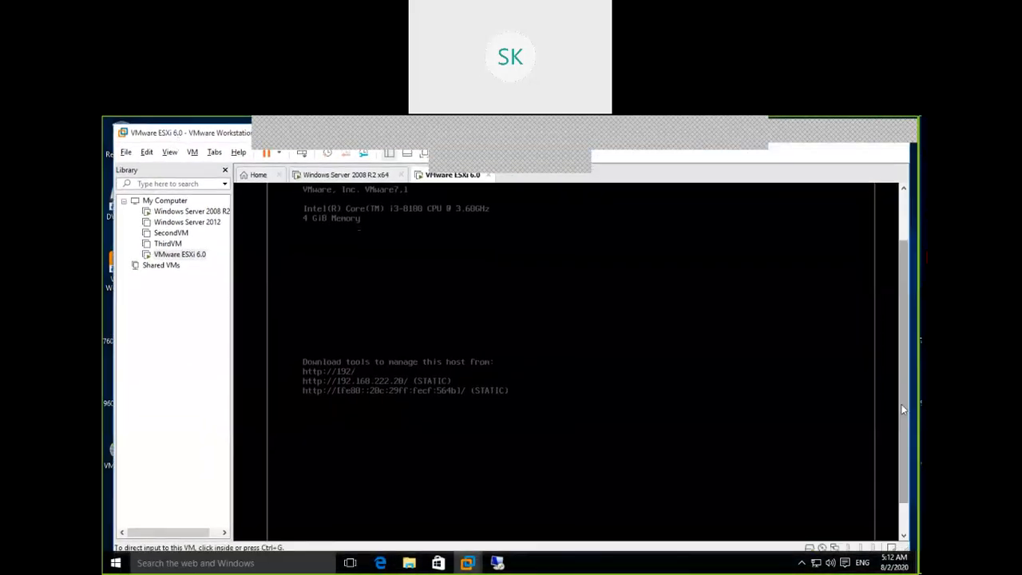
scroll(908, 413, down, 2)
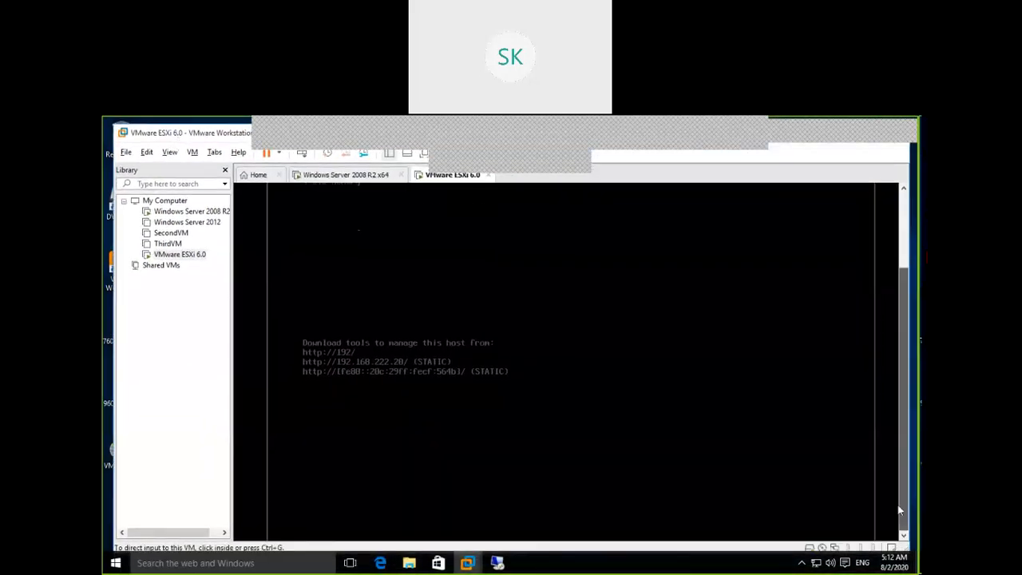
Open the ESXi host's system customization and log in as root, entering the account password
click(708, 402)
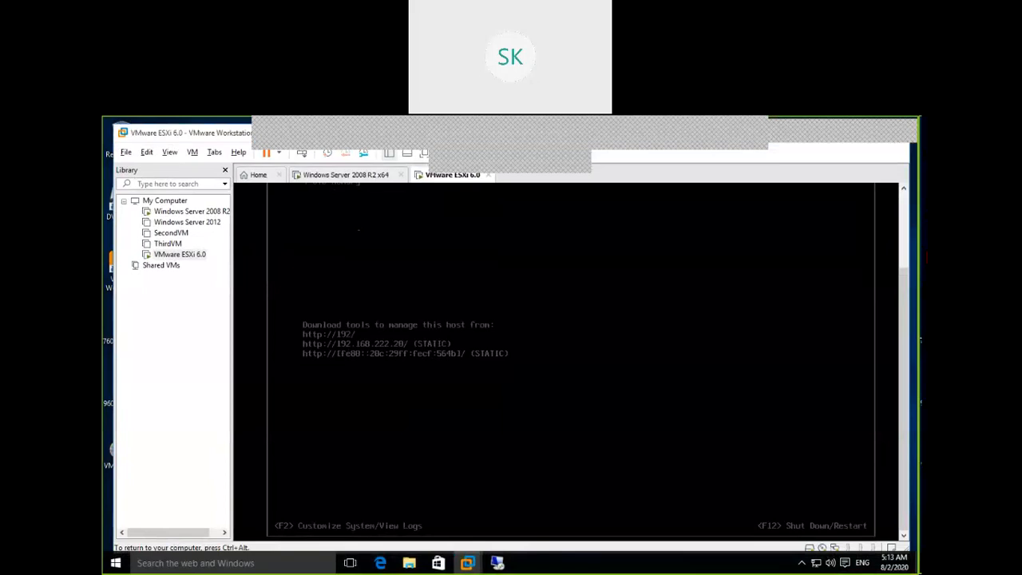
key(F2)
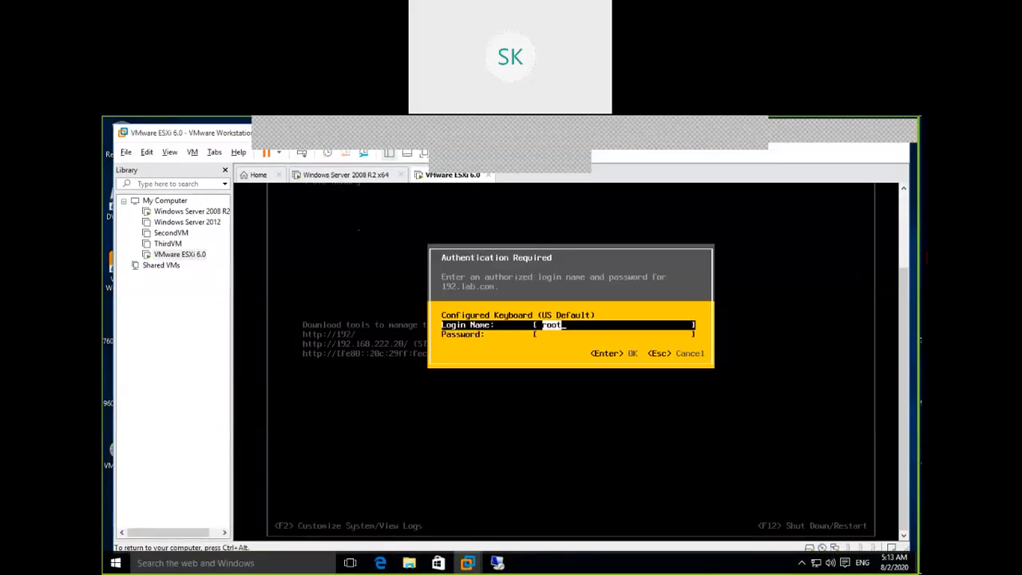
key(Down)
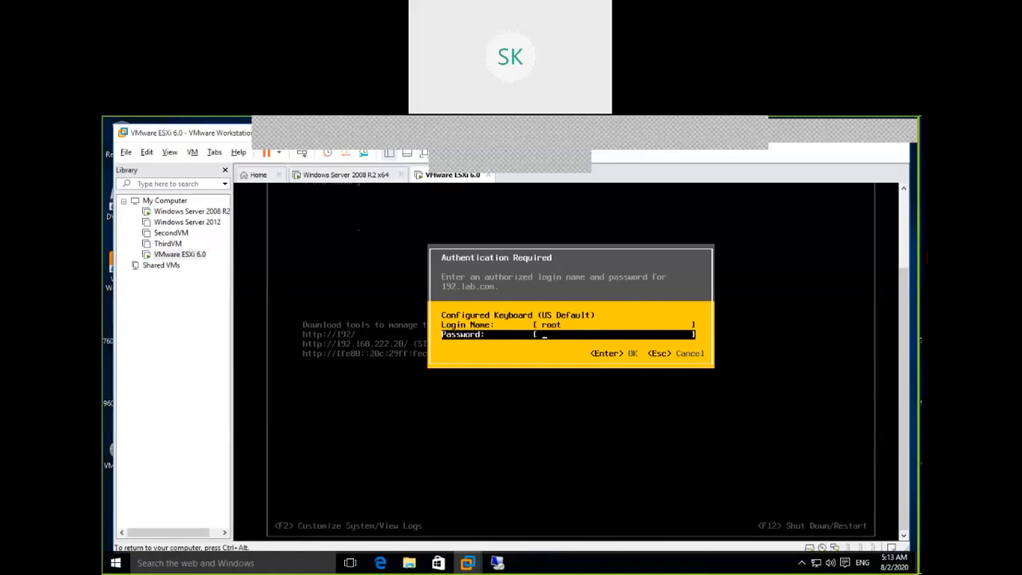
text(*********)
key(Return)
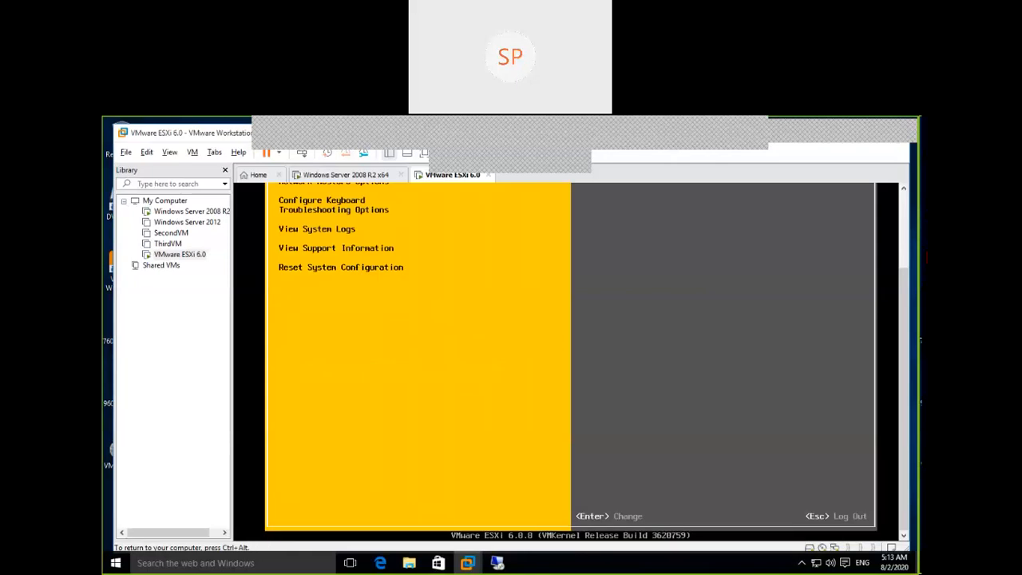
Show the ESXi virtual machine's System Customization screen in full screen mode
key(ctrl+alt)
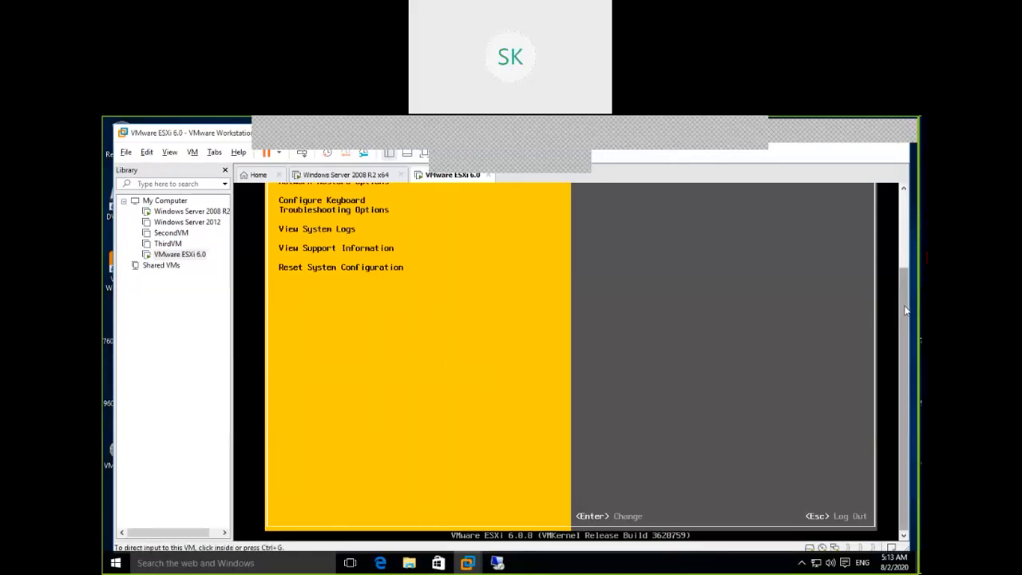
drag(907, 311, 908, 232)
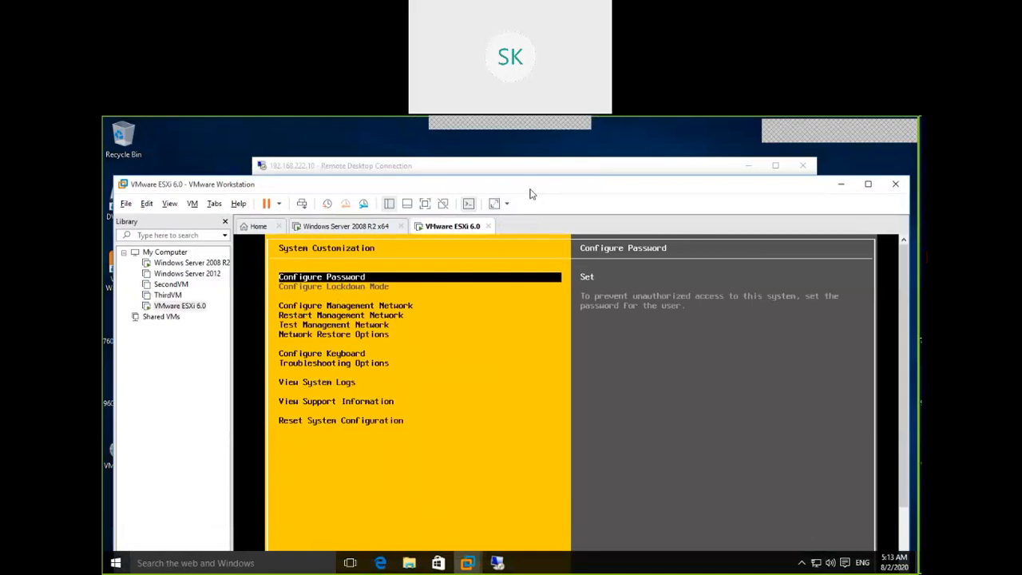
click(426, 204)
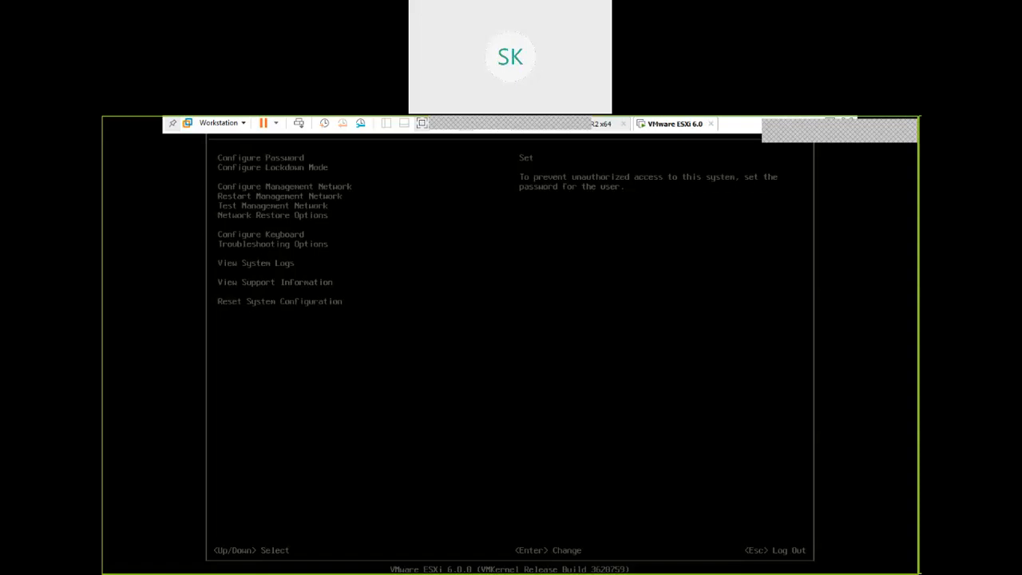
Examine the descriptions of the System Customization entries from Configure Management Network through Configure Keyboard
key(Down)
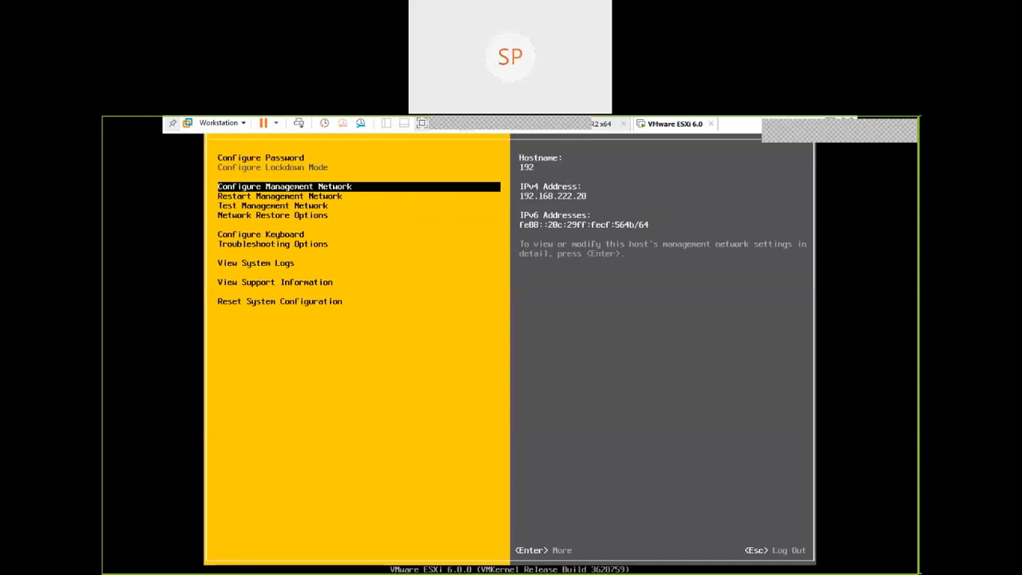
key(Down)
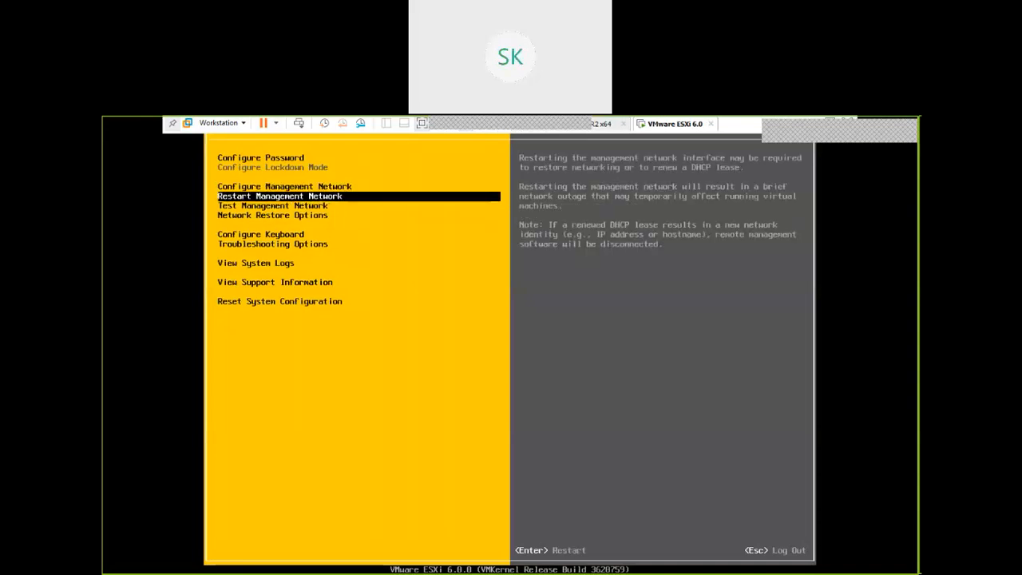
key(Up)
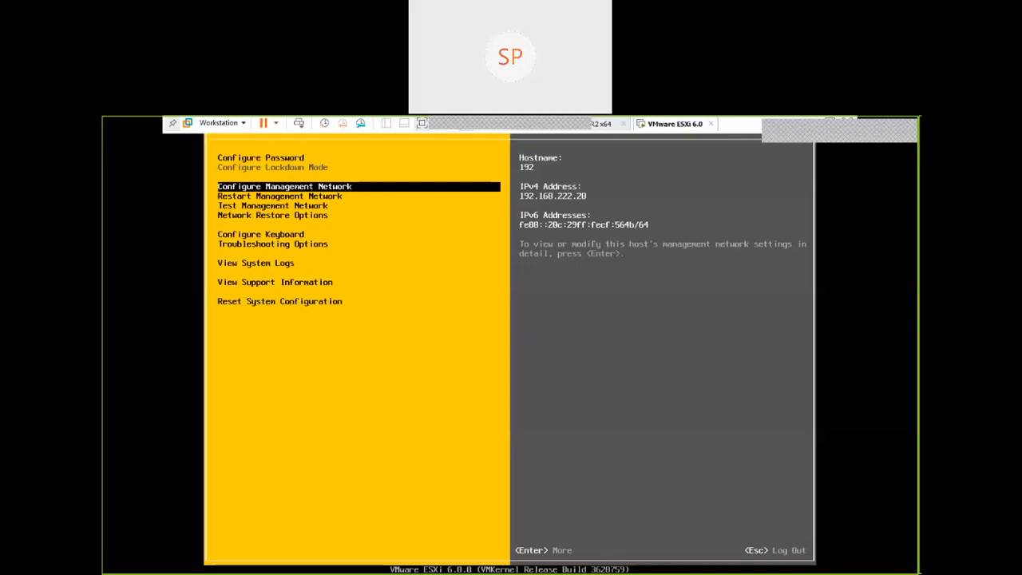
key(Down)
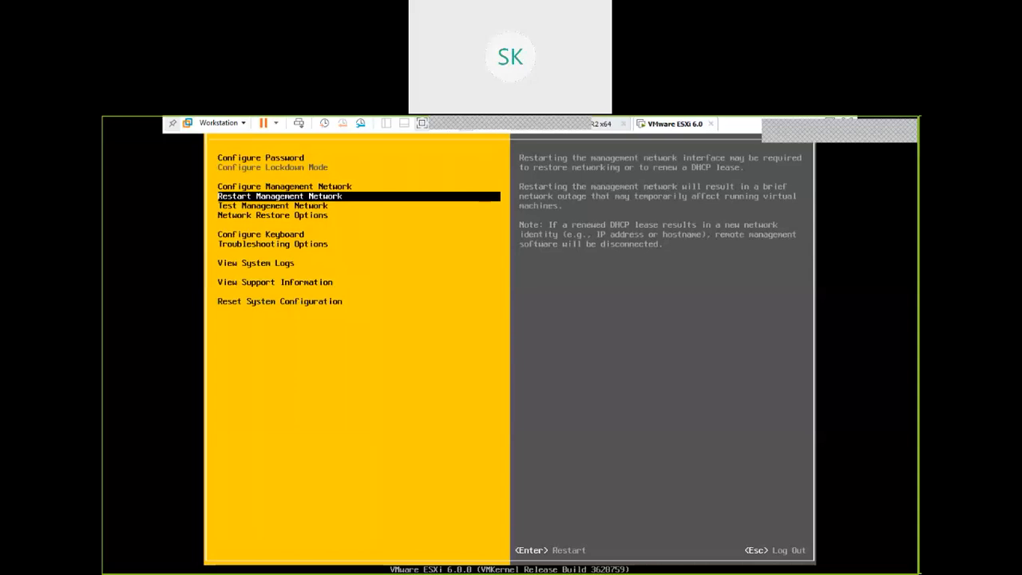
key(Down)
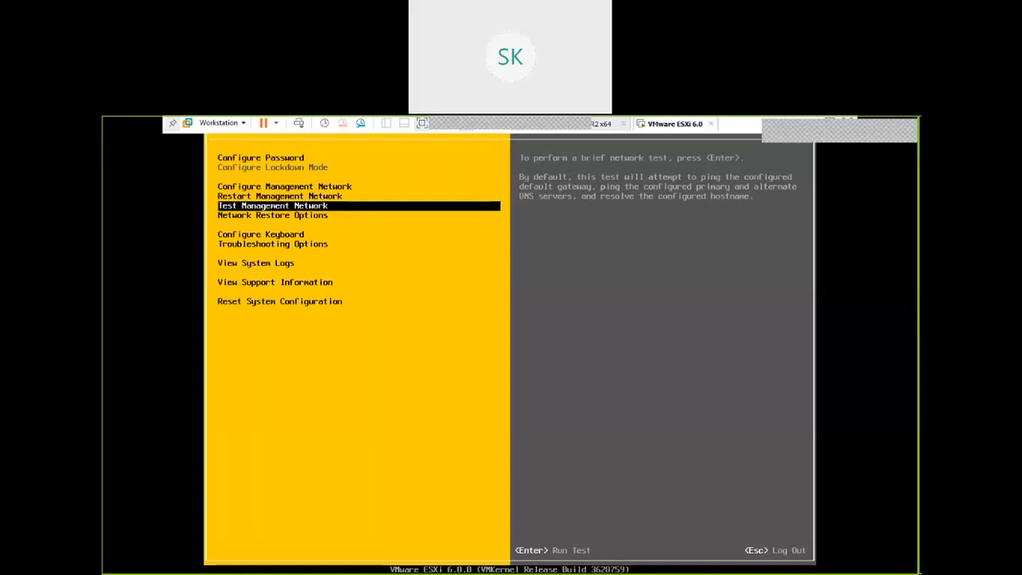
key(Down)
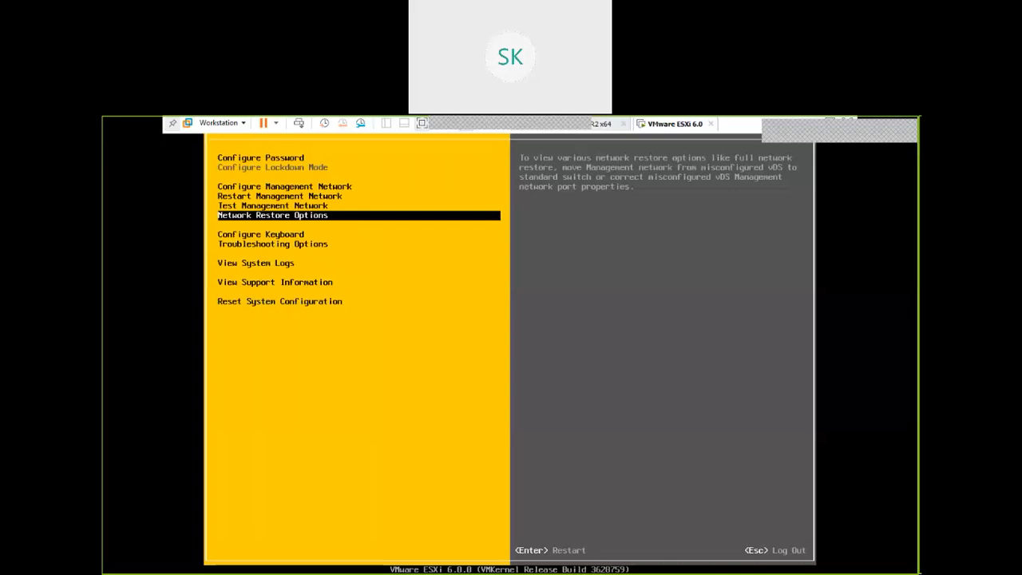
key(Return)
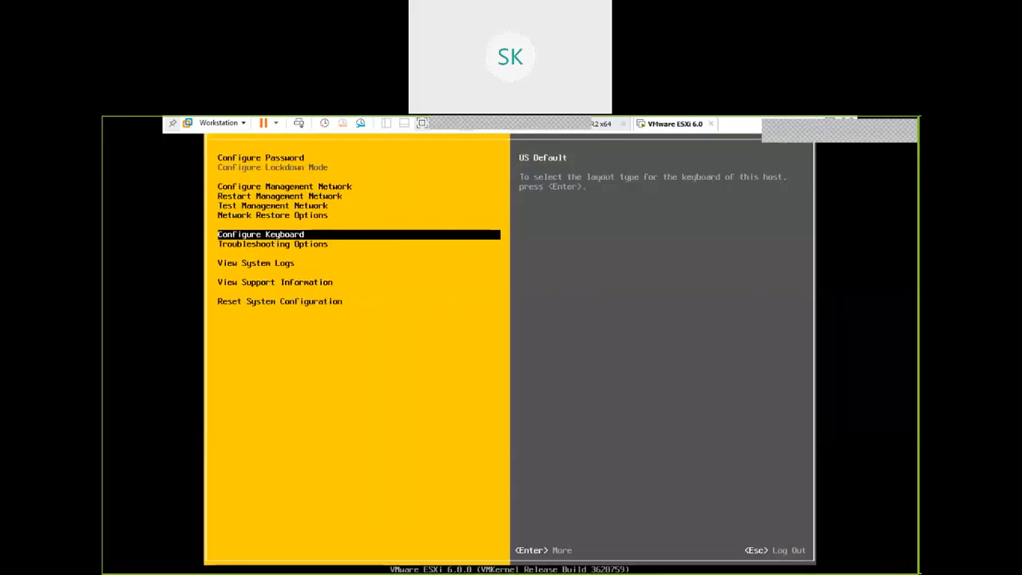
key(Up)
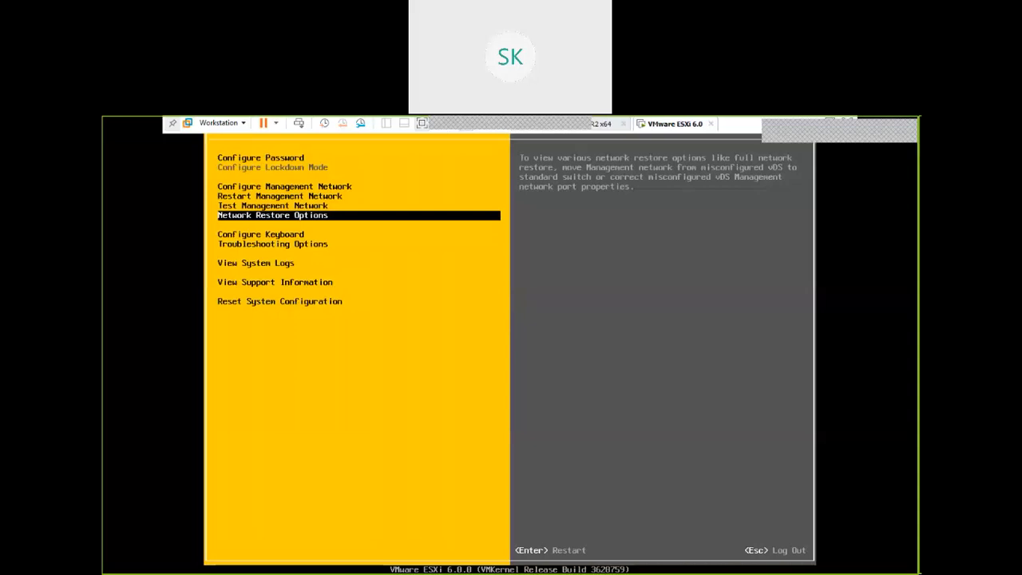
key(Down)
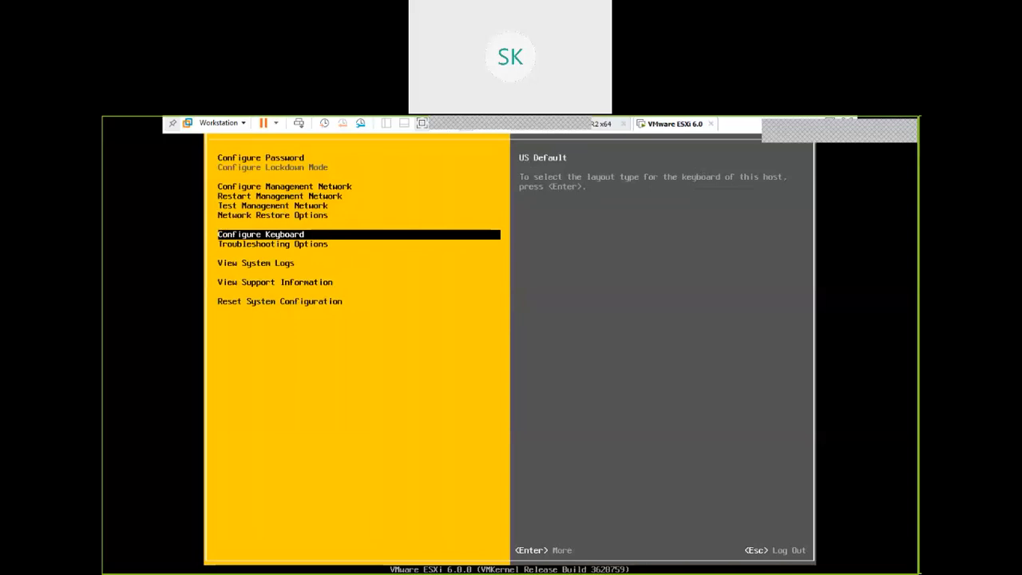
Open the host's Troubleshooting Options and toggle SSH access on and back off
key(Down)
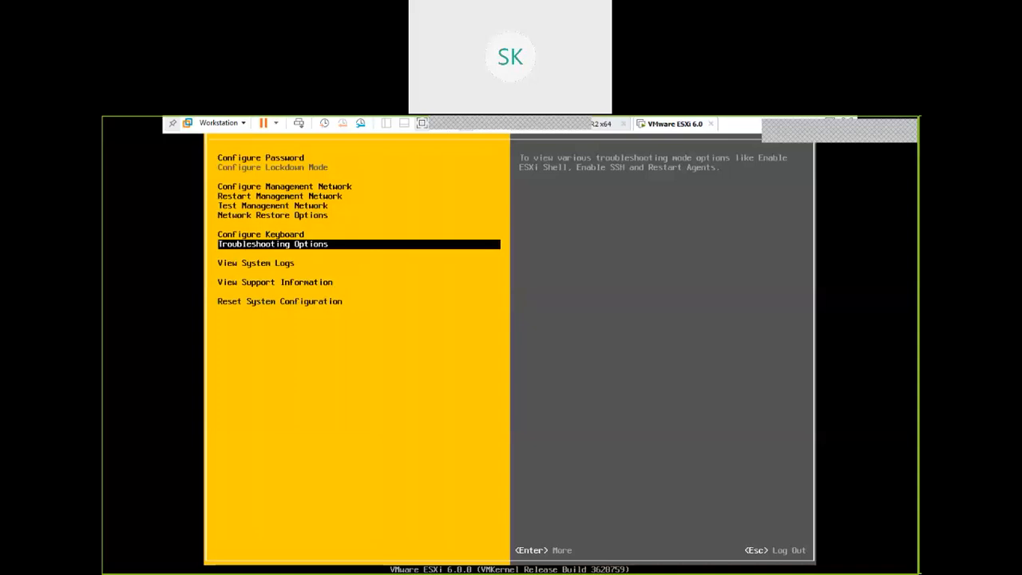
key(Return)
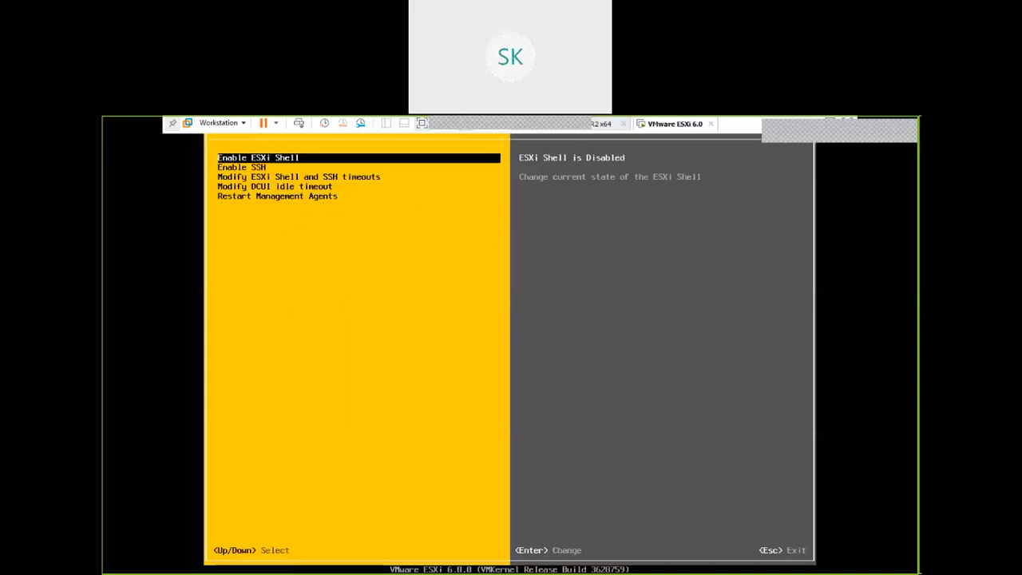
key(Down)
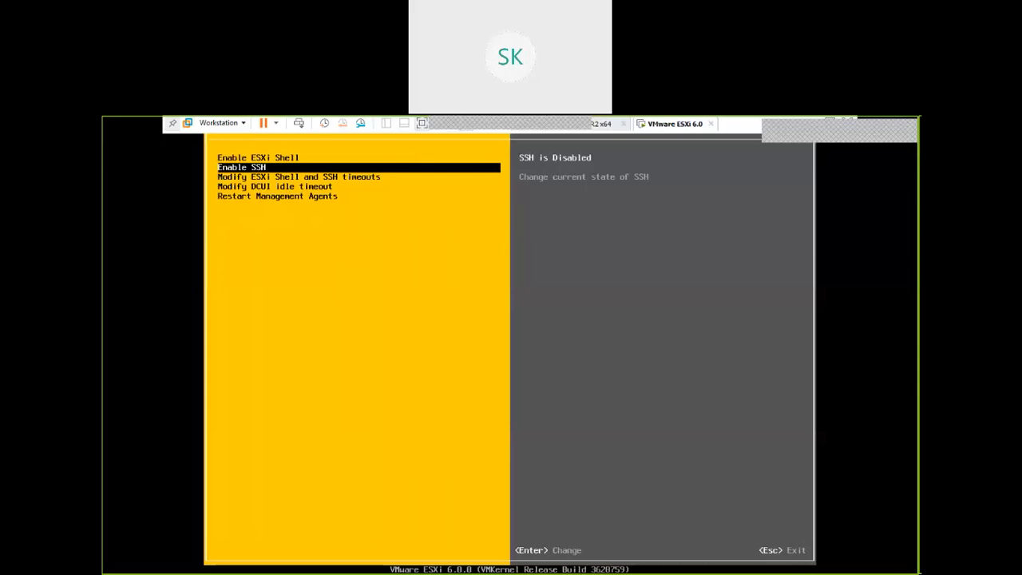
key(Return)
key(Return)
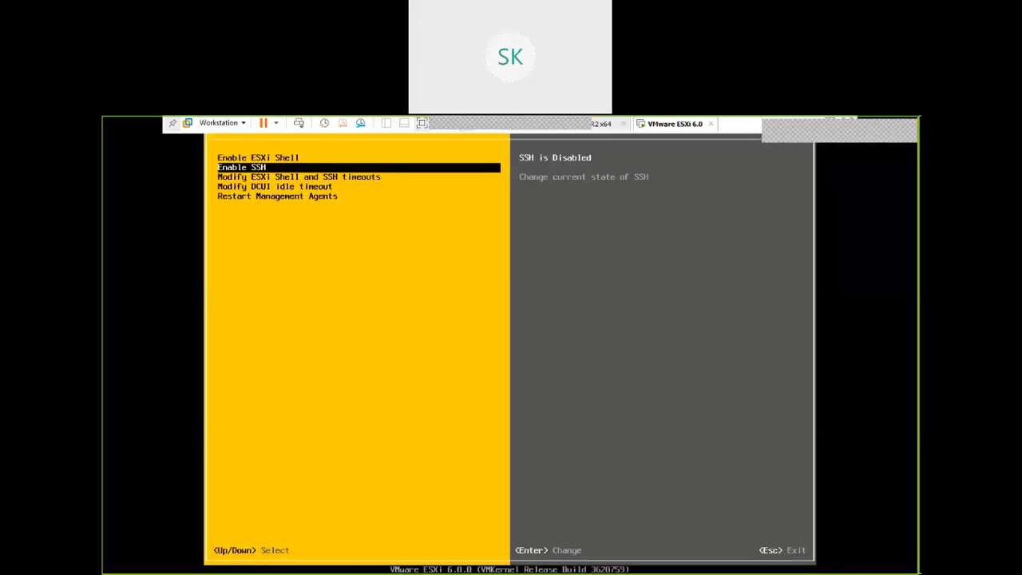
Set the DCUI idle timeout to 120 minutes
key(Down)
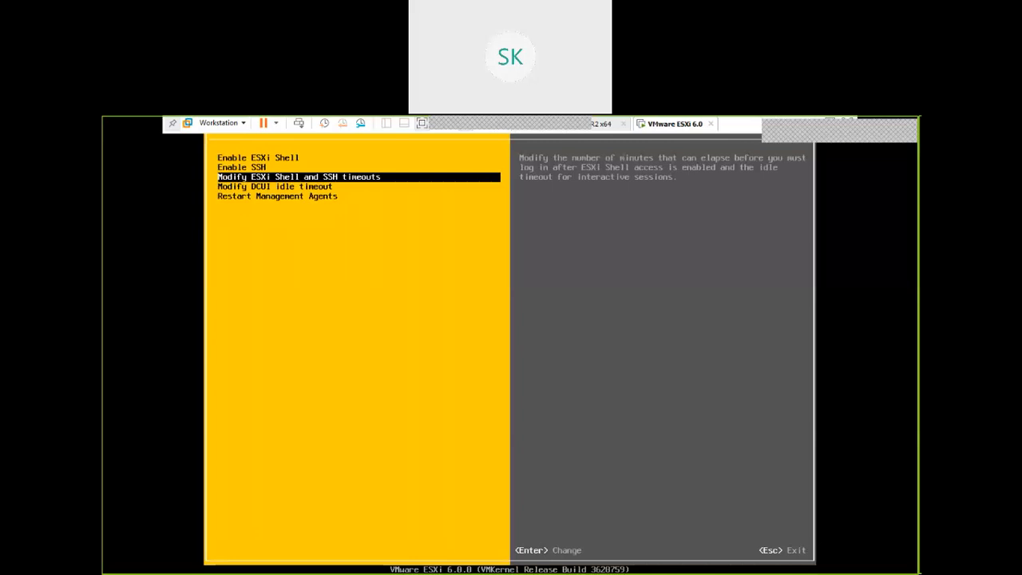
key(Down)
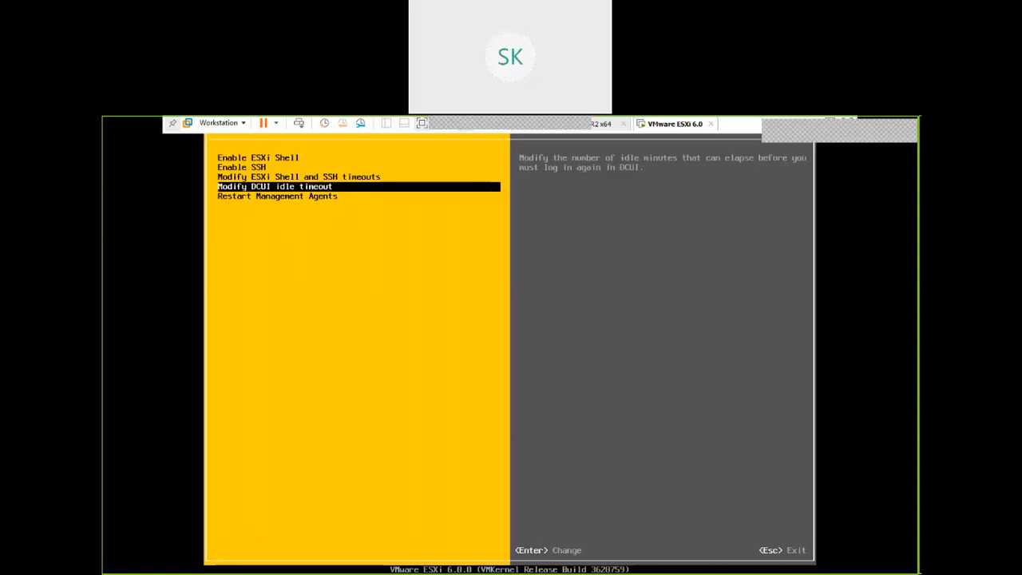
key(Return)
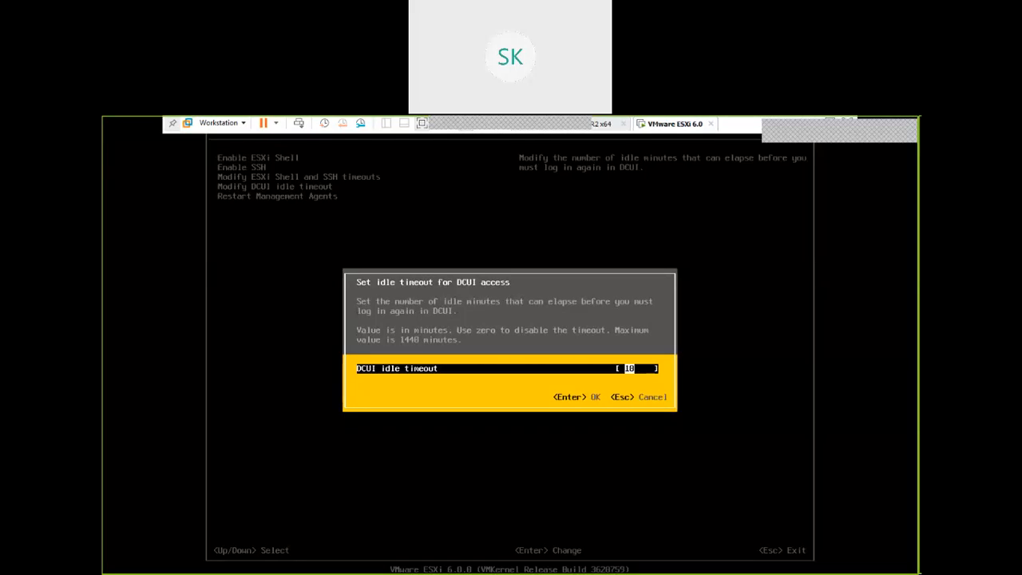
text(120)
key(Return)
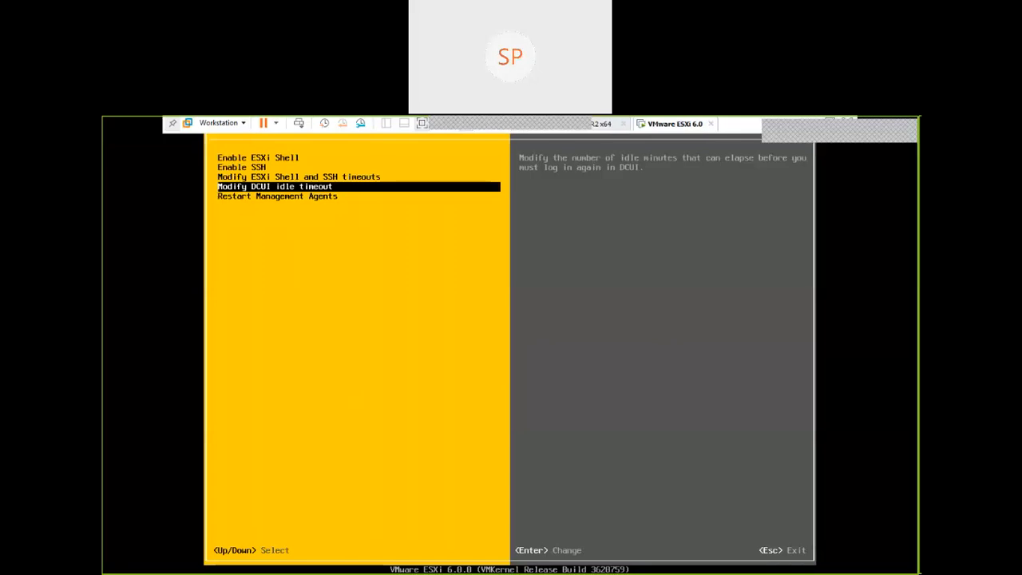
Review the Restart Management Agents description, return to System Customization and try to view the Syslog
key(Down)
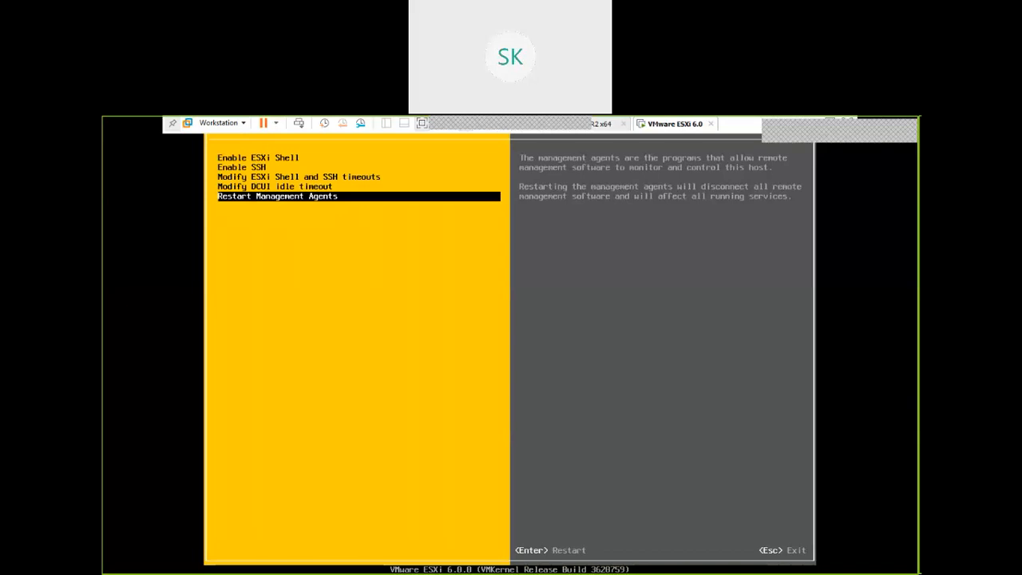
key(Escape)
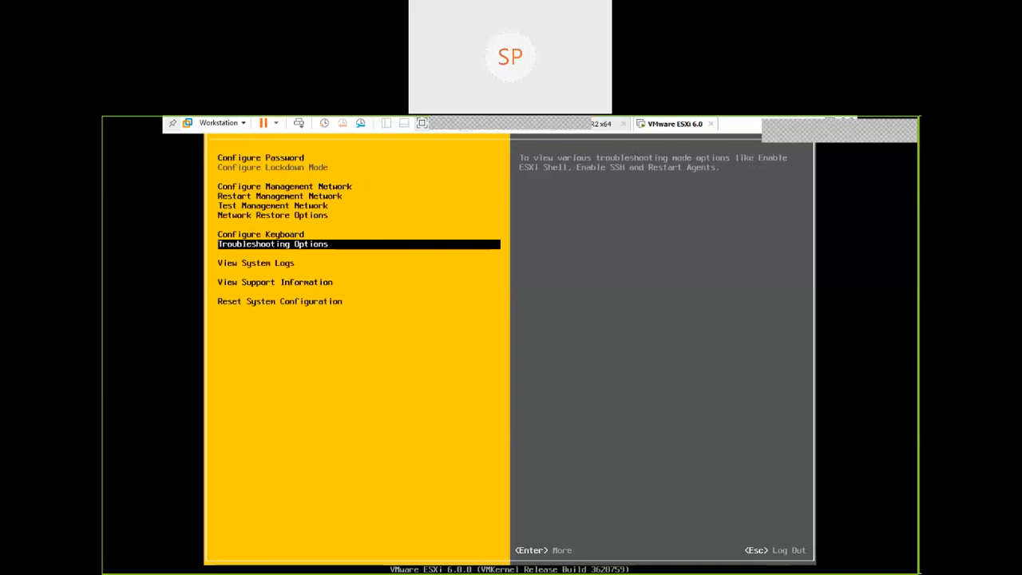
key(Down)
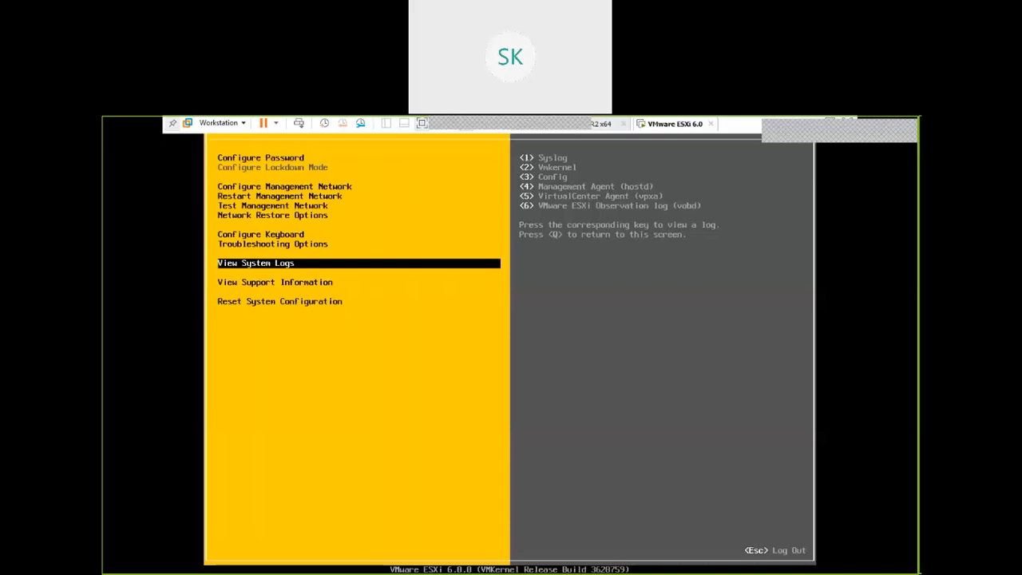
key(1)
key(Up)
key(Up)
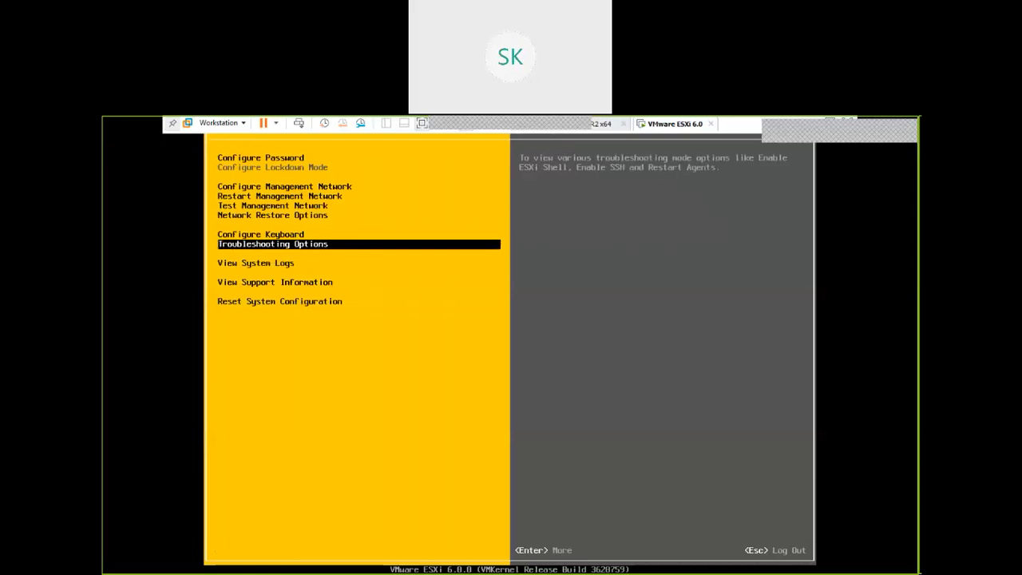
Reopen Troubleshooting Options and check the DCUI idle timeout value without changing it
key(Down)
key(Return)
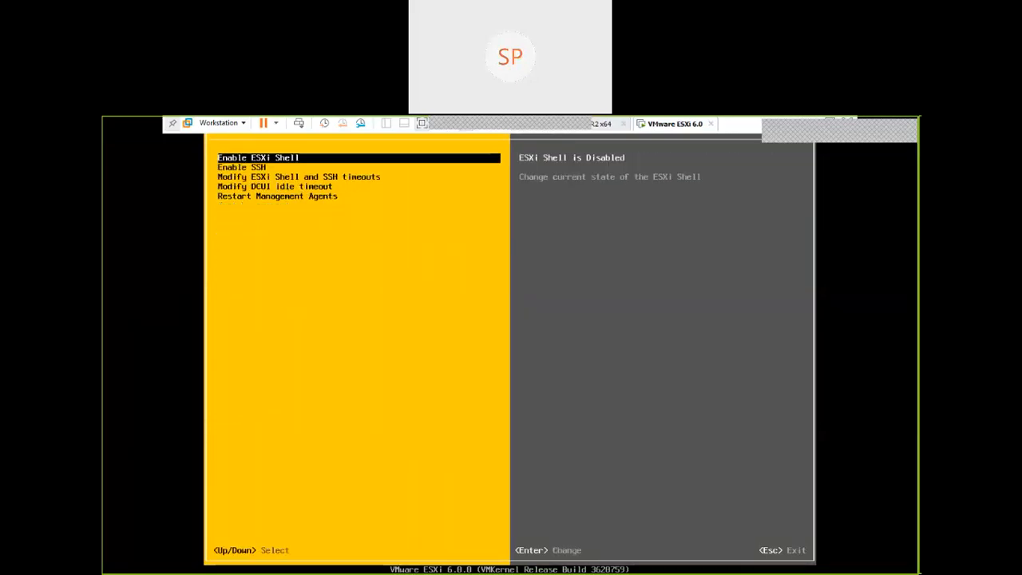
key(Down)
key(Down)
key(Down)
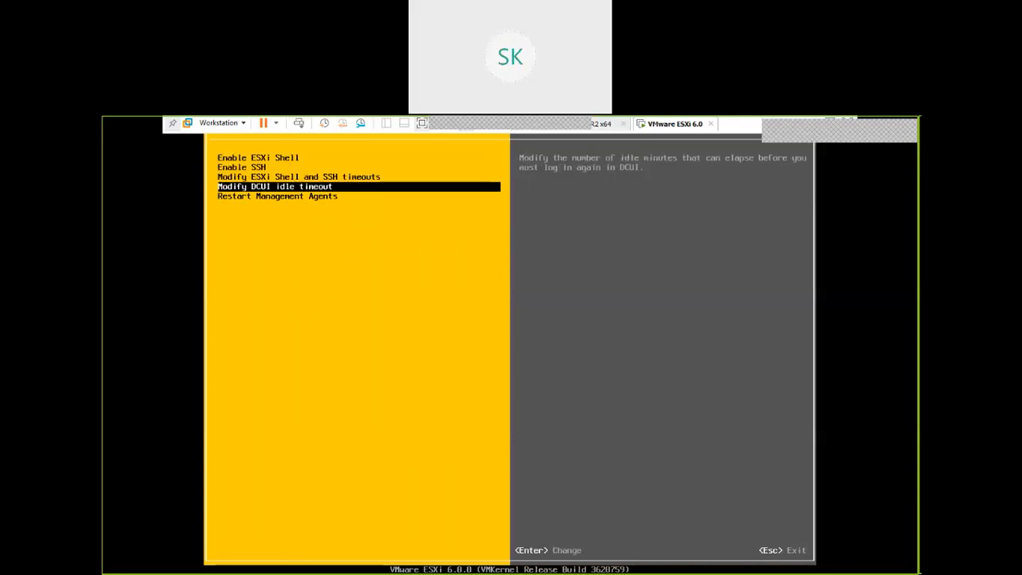
key(Return)
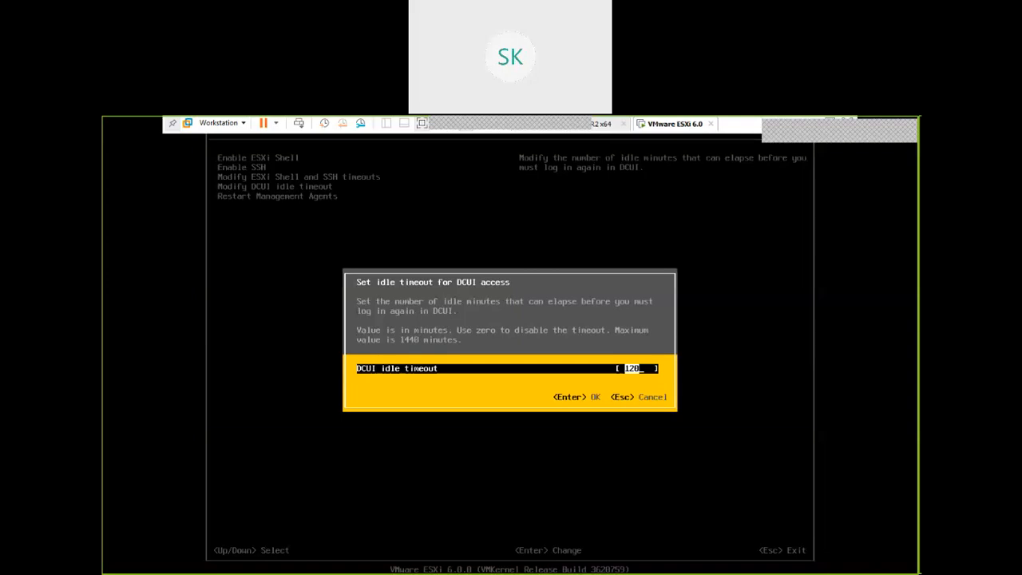
key(Escape)
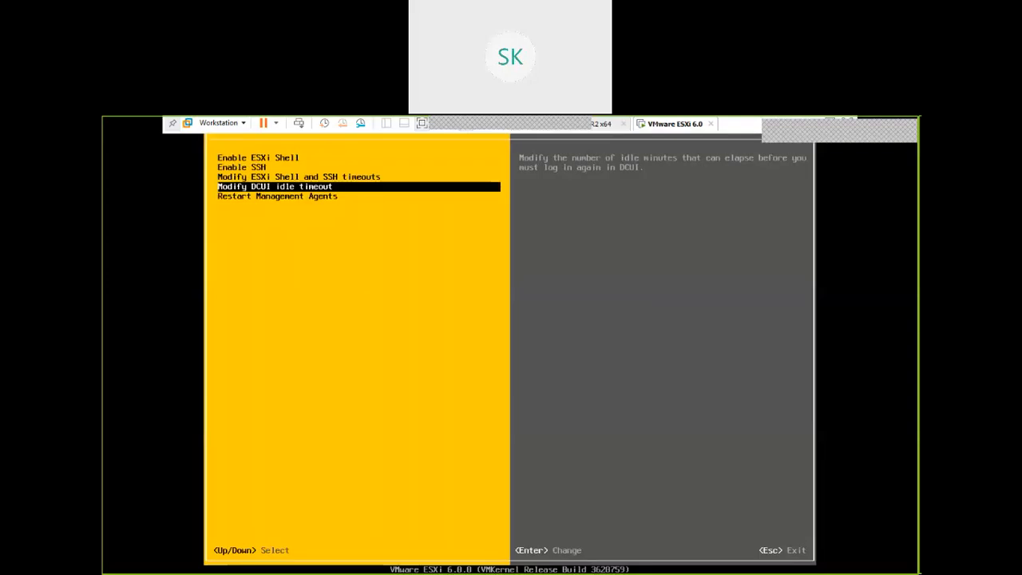
Restart the management agents with Collect extra troubleshooting information enabled
key(Down)
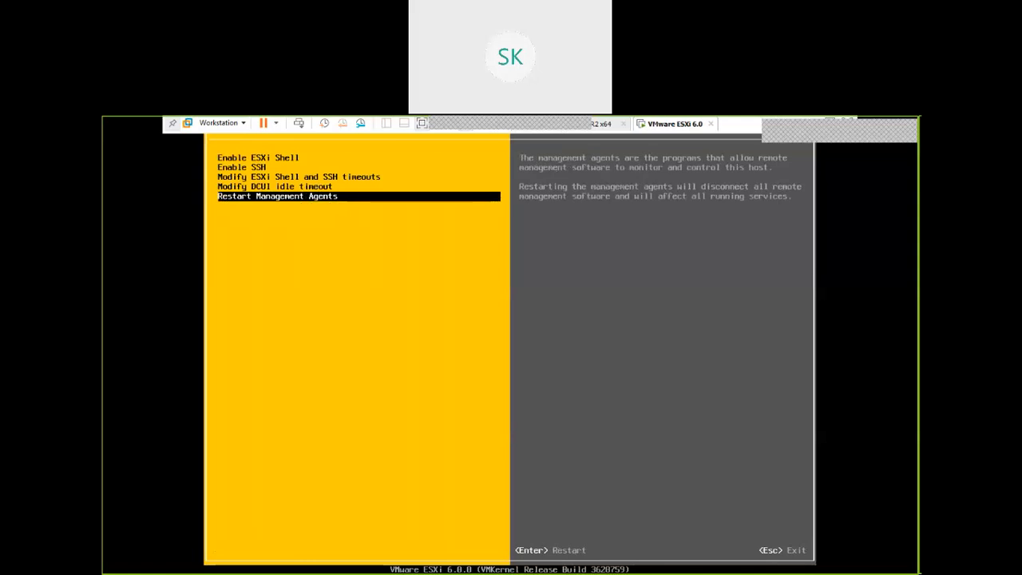
key(Return)
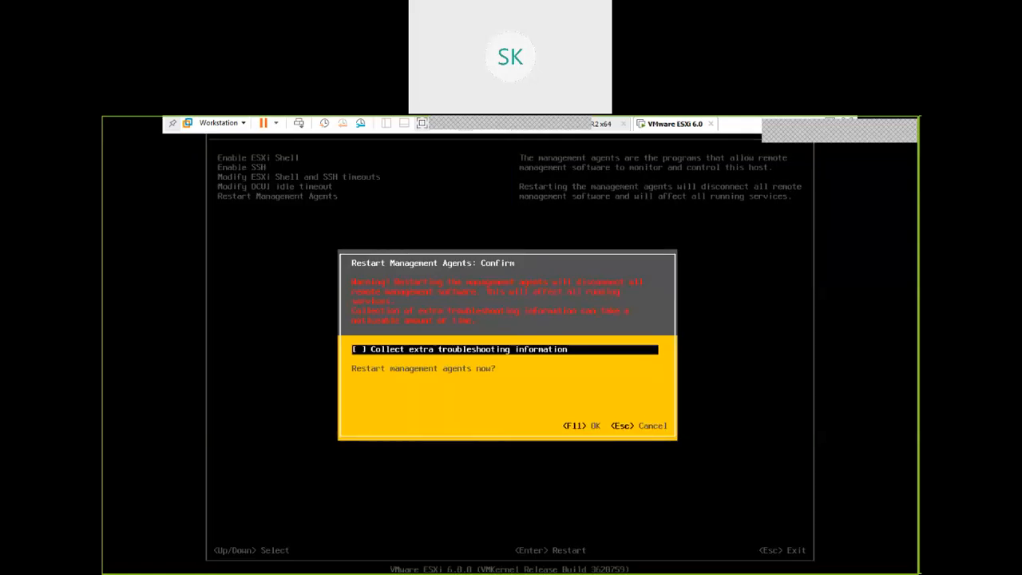
key(space)
key(F11)
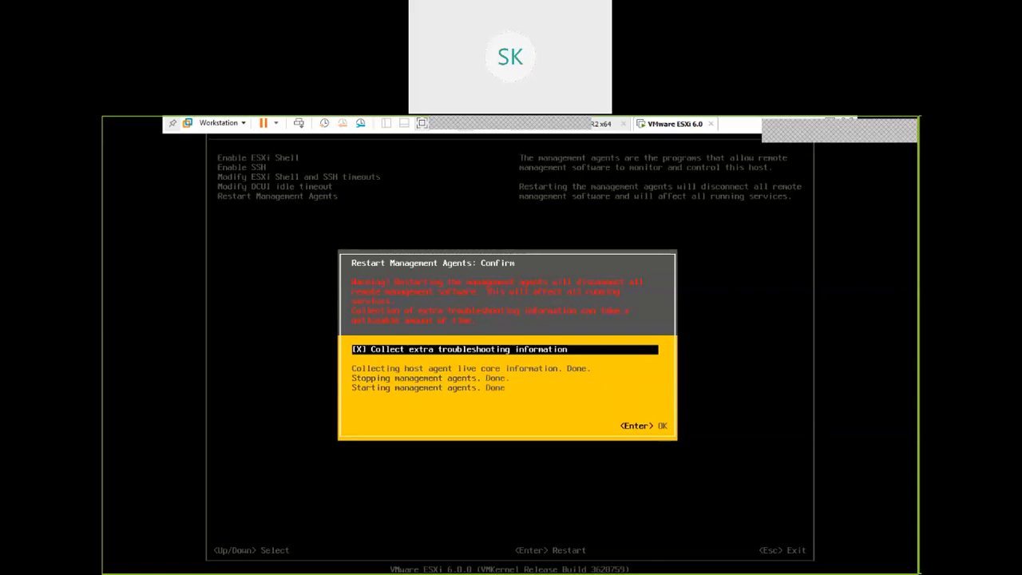
key(Return)
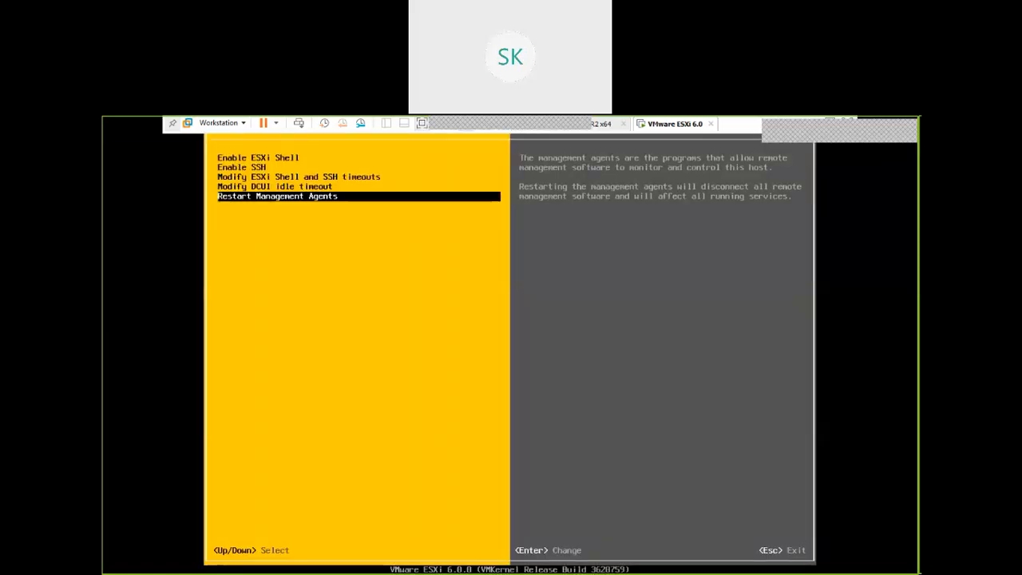
Log out of System Customization and log back in as root, entering the account password
key(Escape)
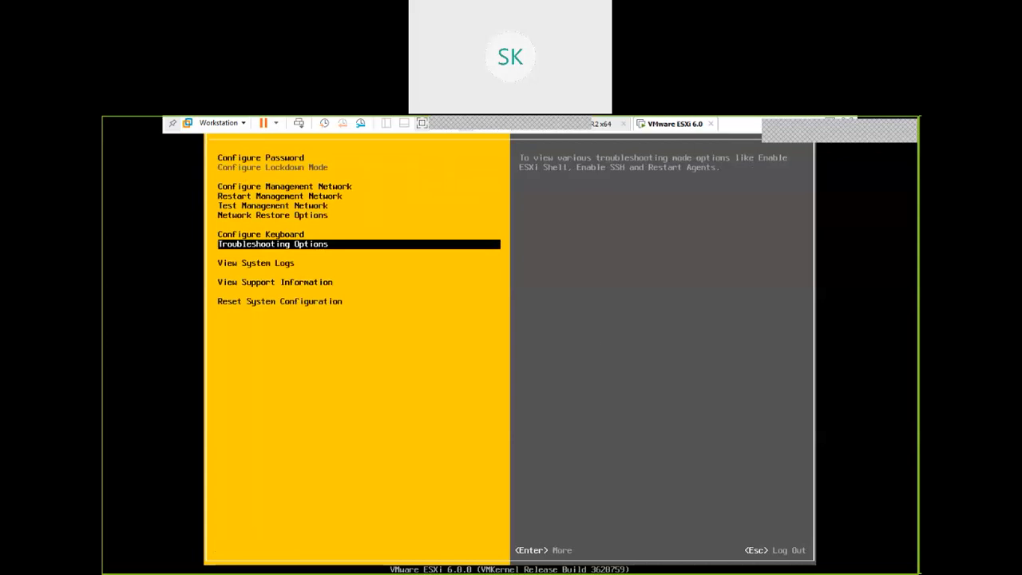
key(Escape)
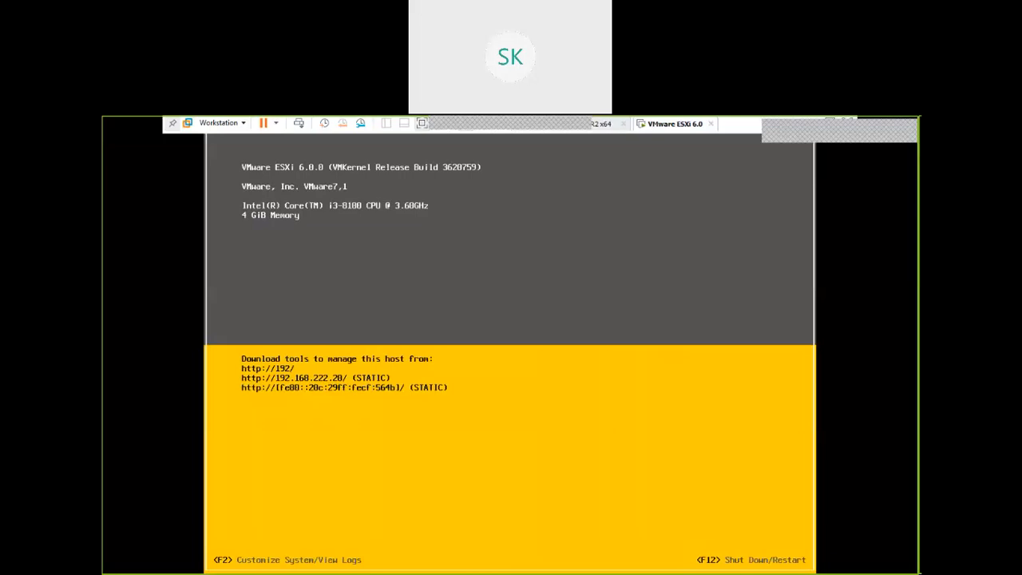
key(F2)
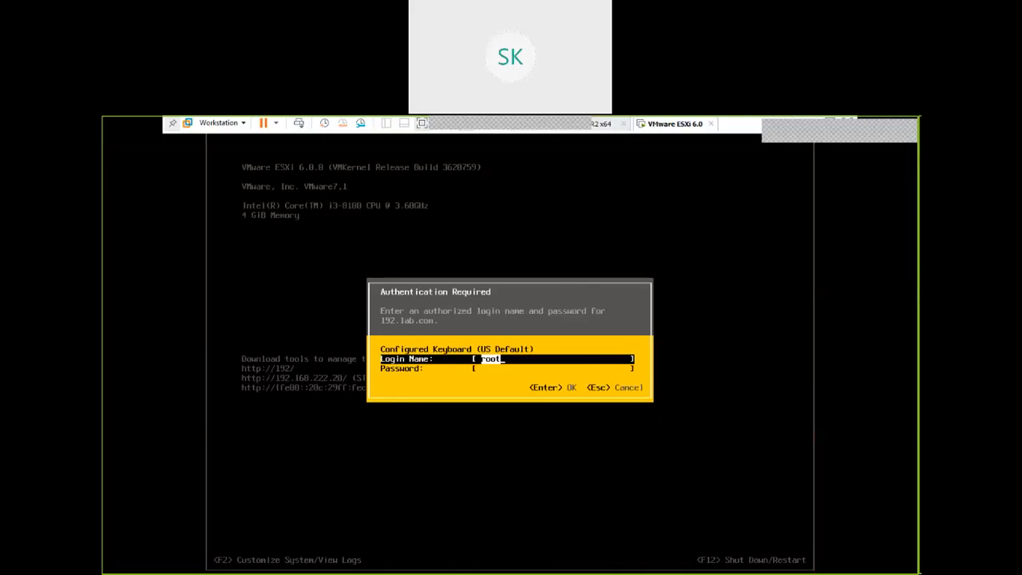
key(Tab)
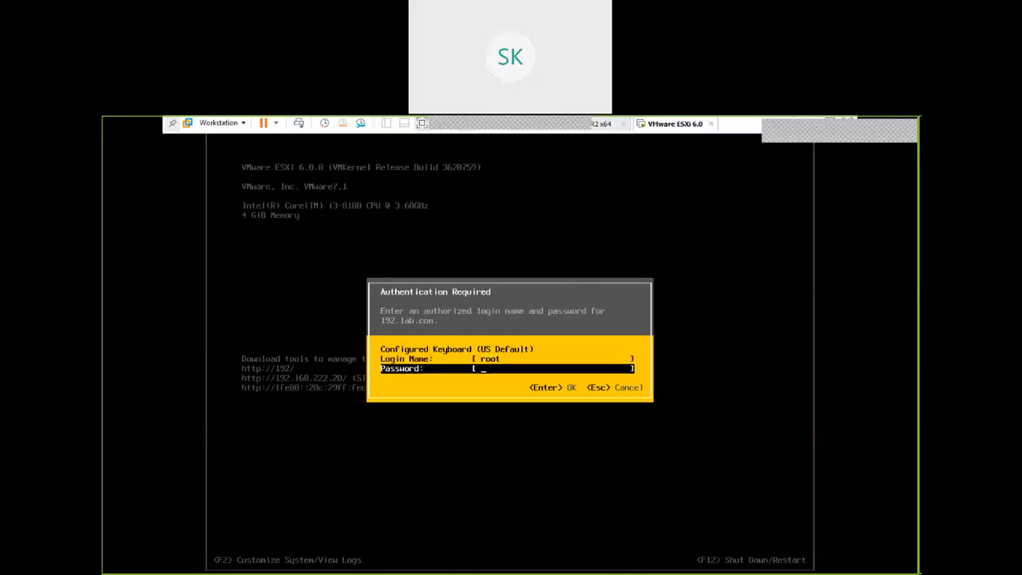
text(*********)
key(Return)
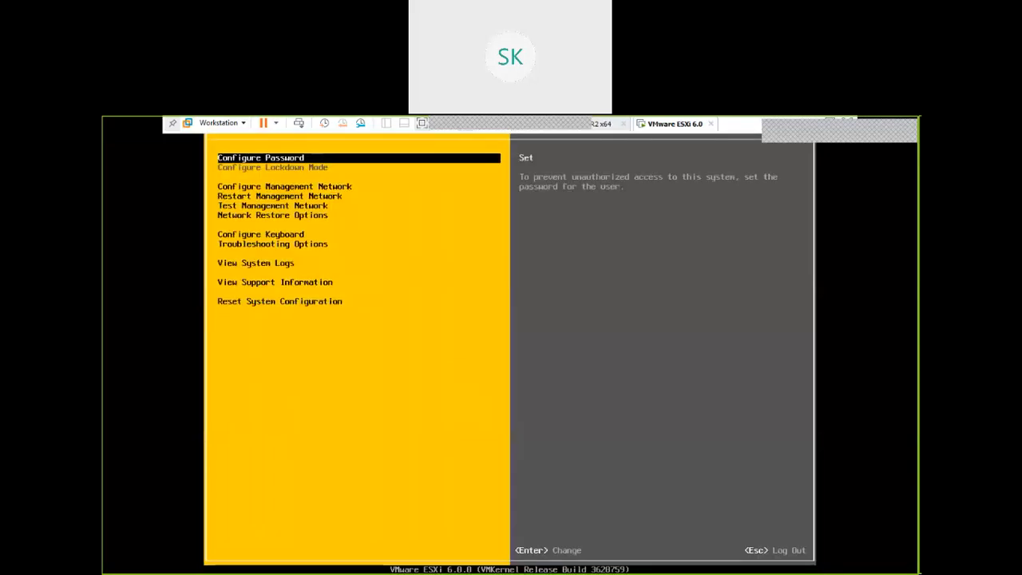
Examine the View System Logs, View Support Information and Reset System Configuration entries, including the Syslog
key(Down)
key(Down)
key(Down)
key(Down)
key(Down)
key(Down)
key(Down)
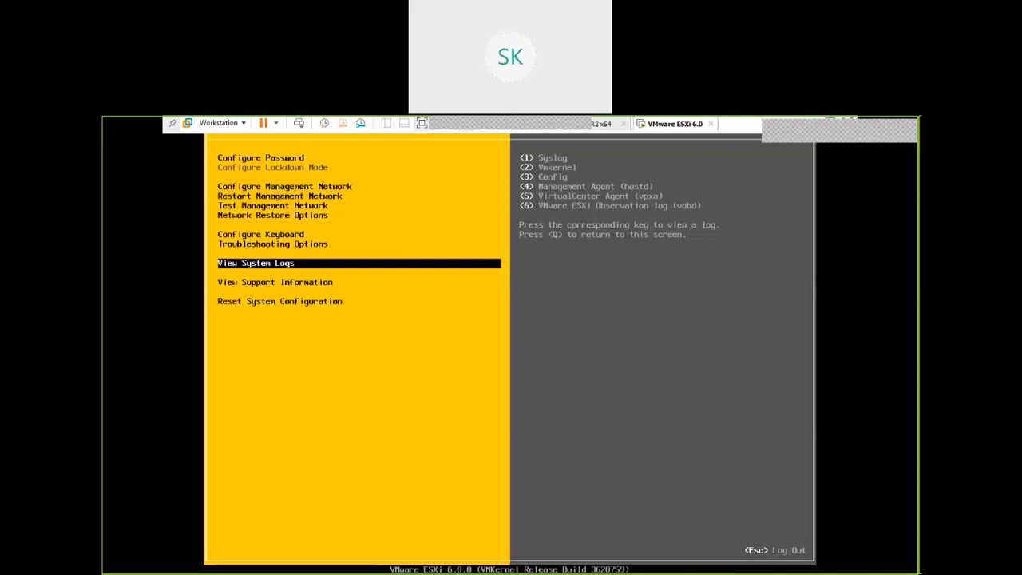
key(1)
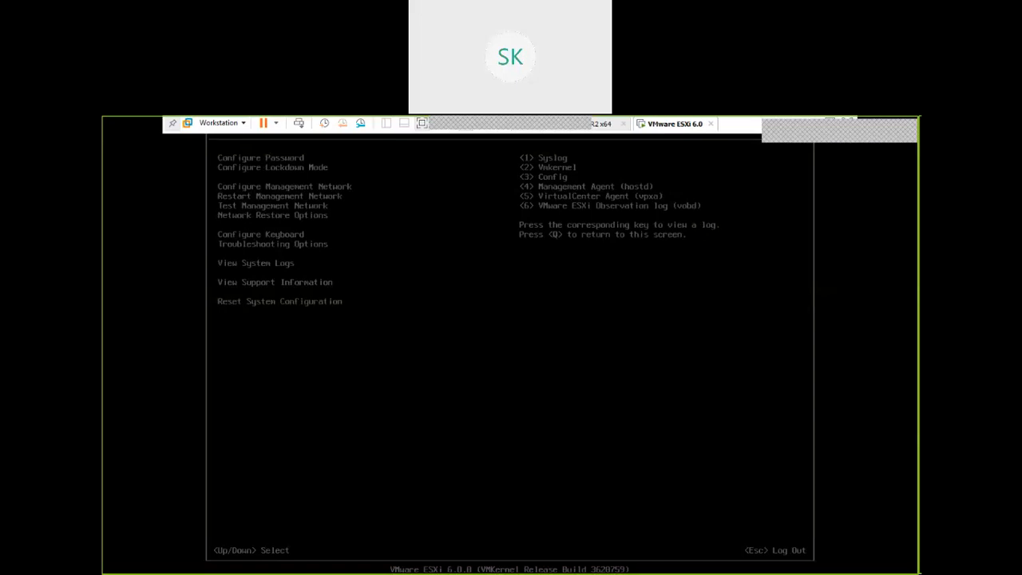
key(Down)
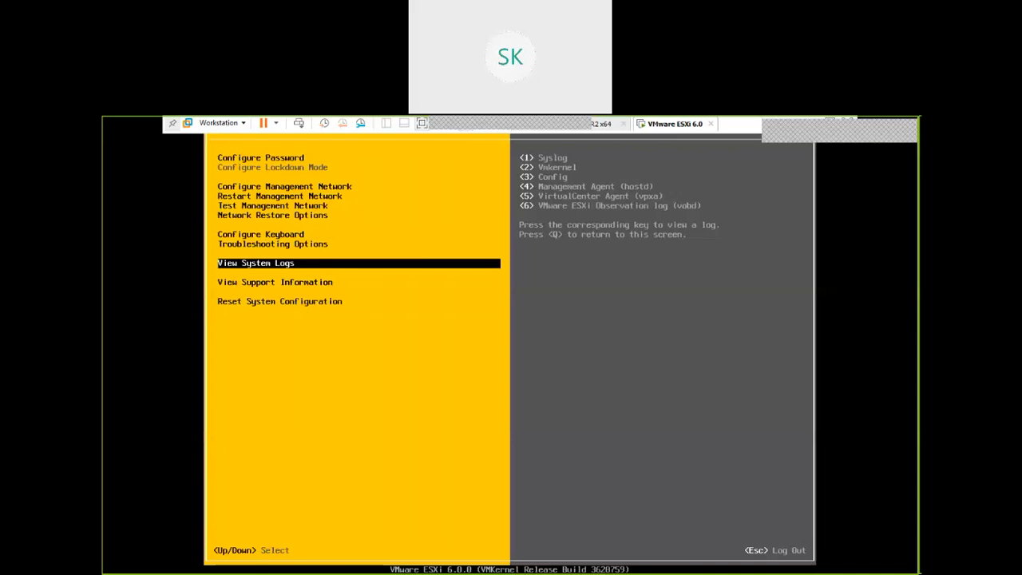
key(Down)
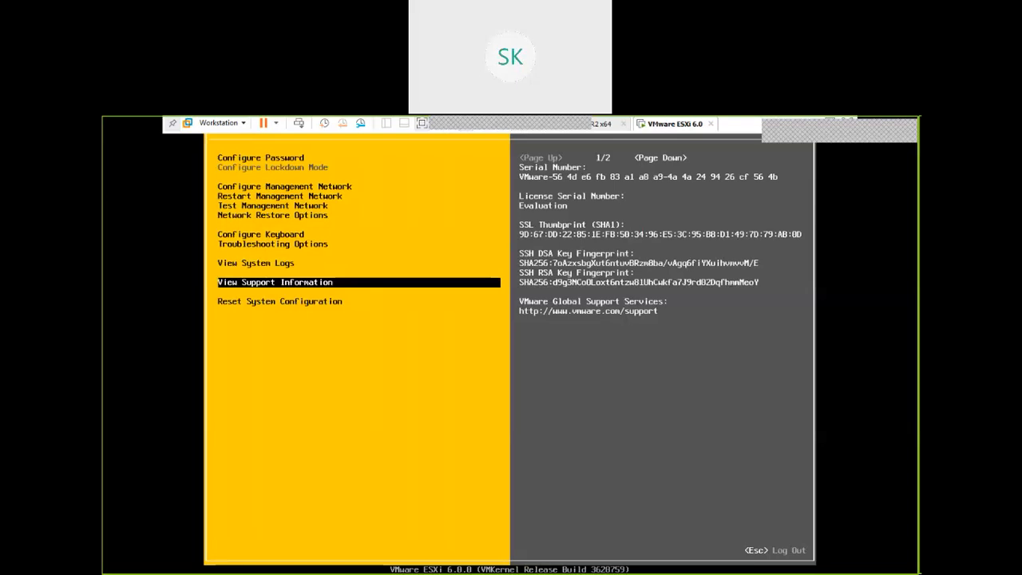
key(Down)
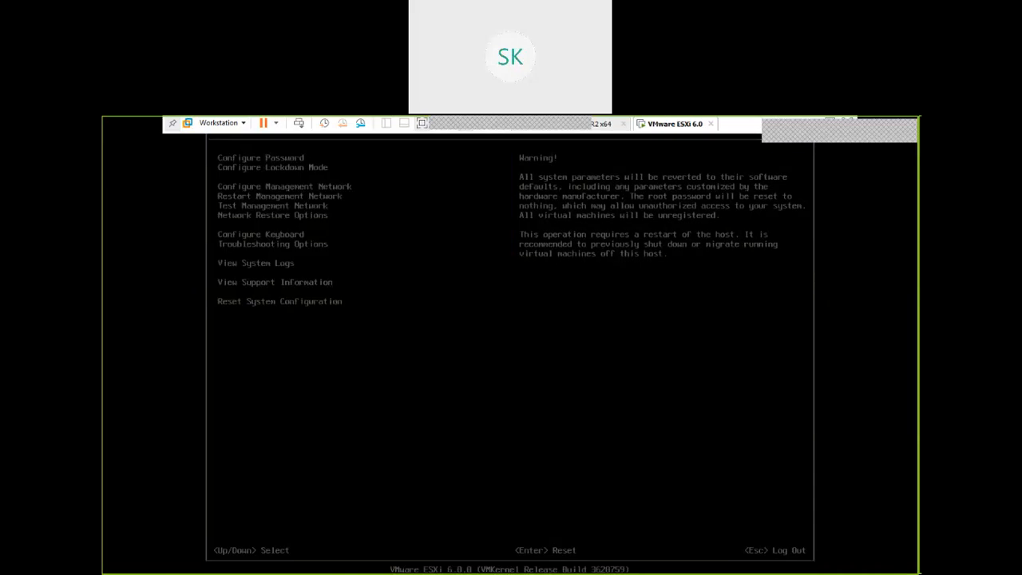
key(Down)
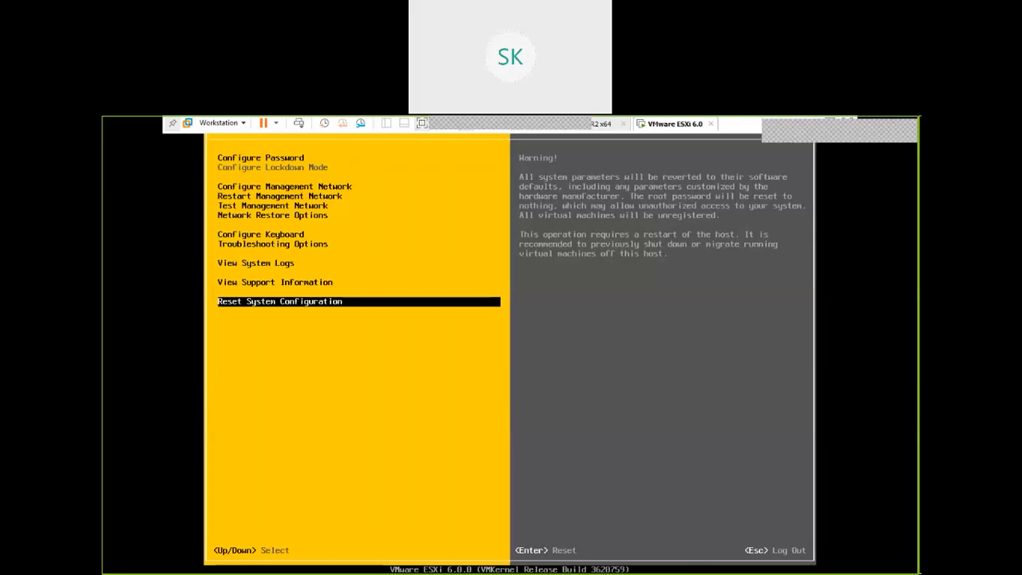
Open Configure Management Network and review its Network Adapters and VLAN (optional) descriptions
key(Up)
key(Up)
key(Up)
key(Up)
key(Up)
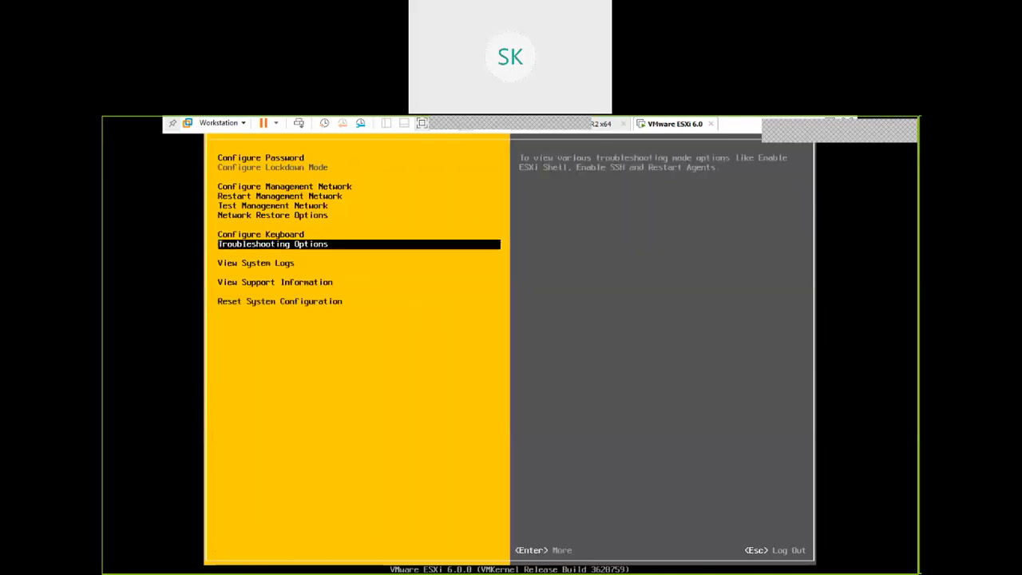
key(Up)
key(Up)
key(Up)
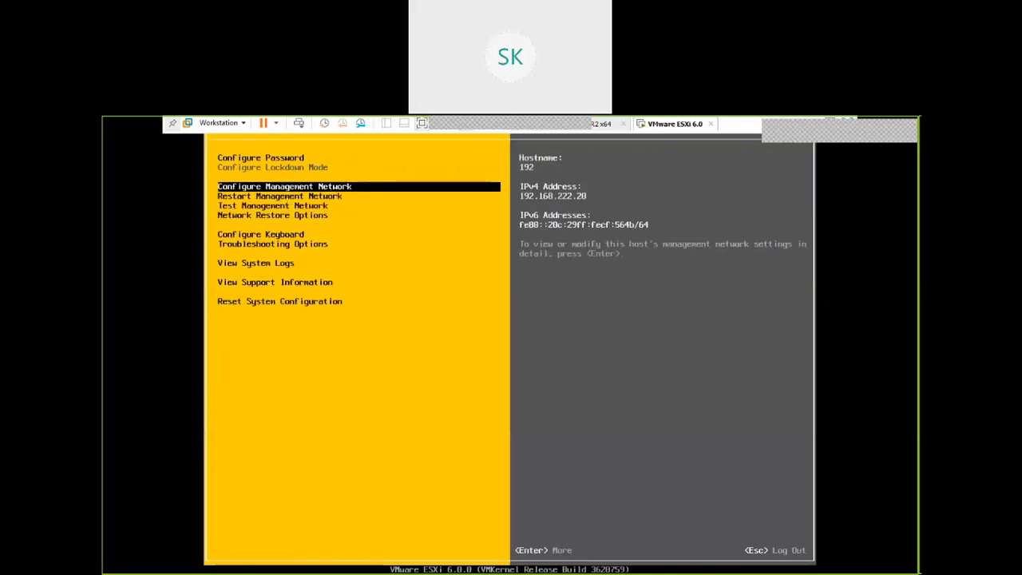
key(Return)
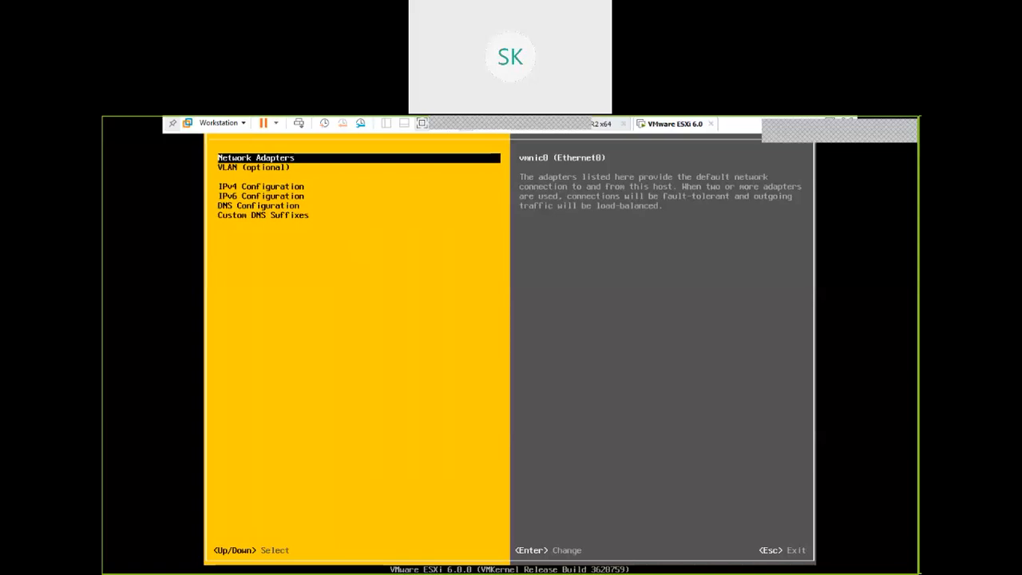
key(Down)
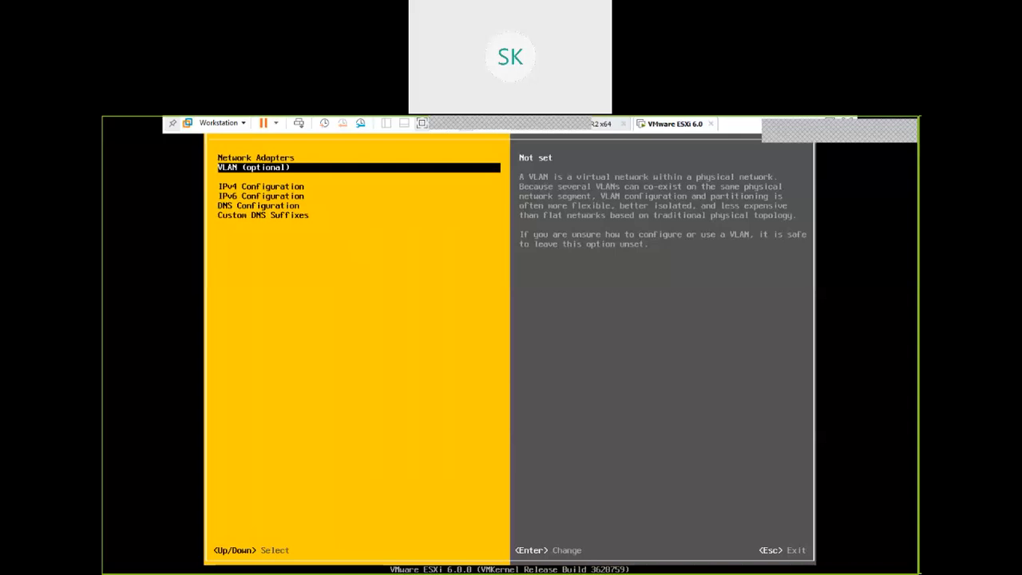
Open the VLAN (optional) setting of the management network for review and close it without making changes
key(Return)
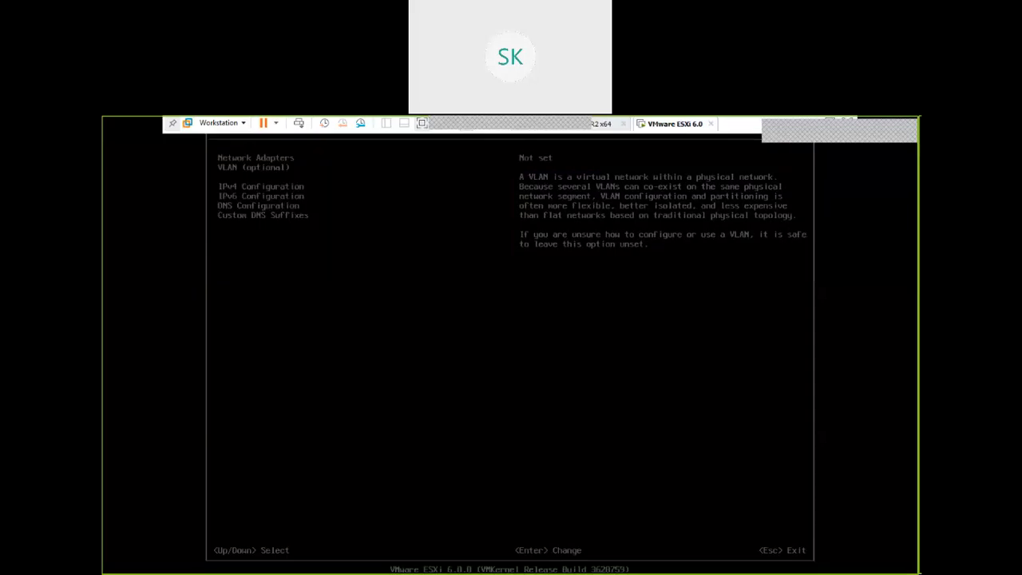
key(Escape)
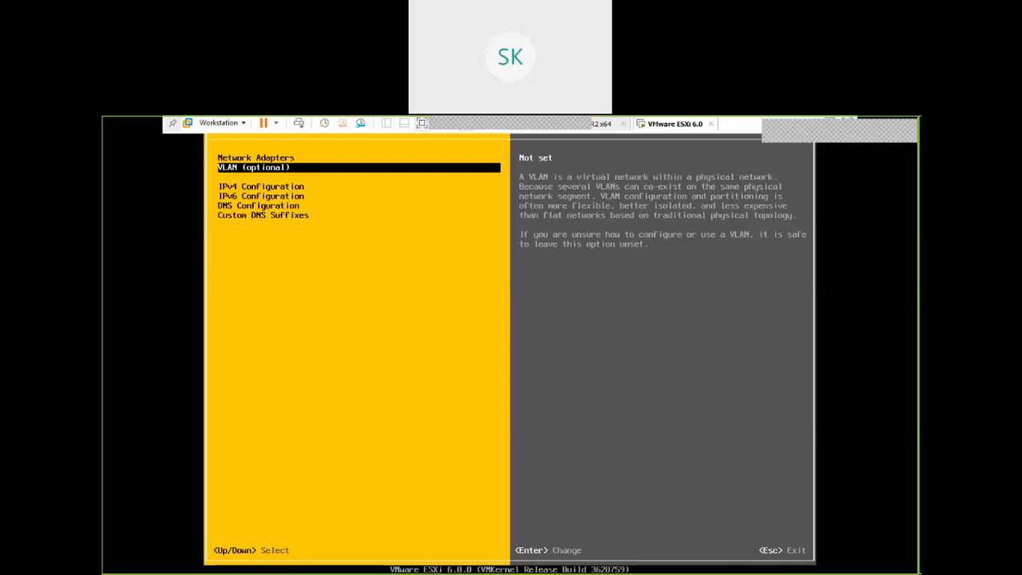
key(Return)
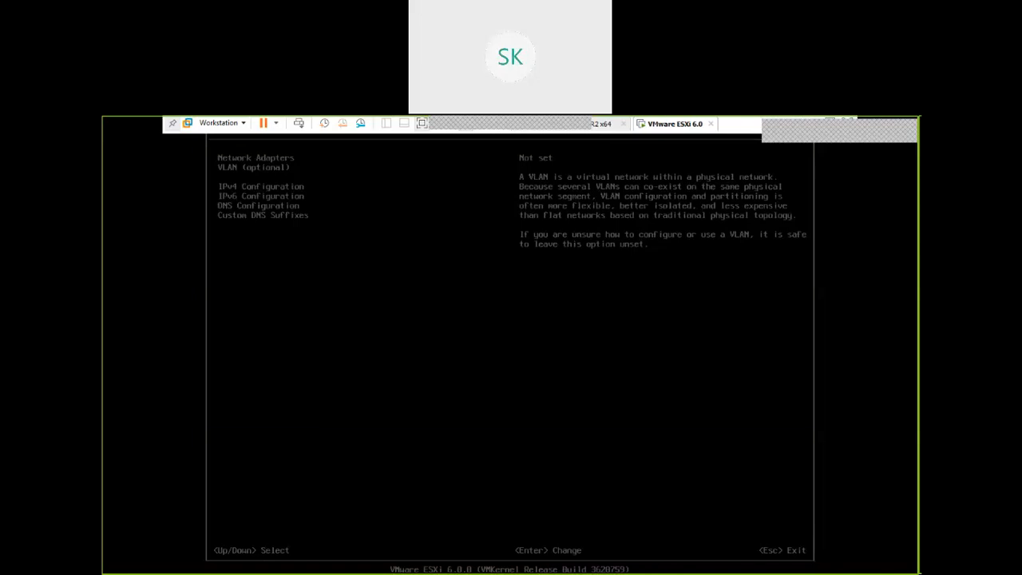
key(Escape)
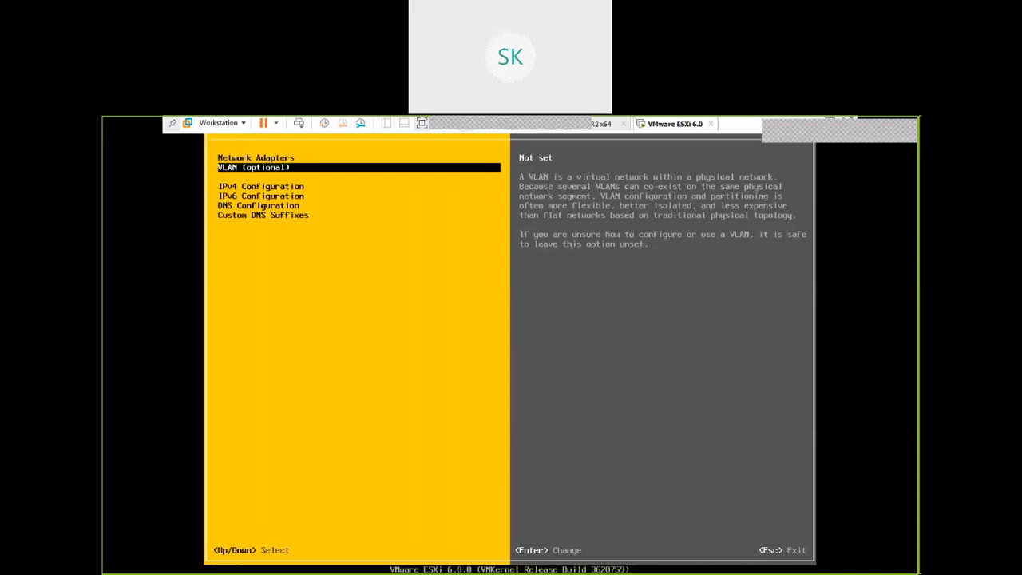
key(Return)
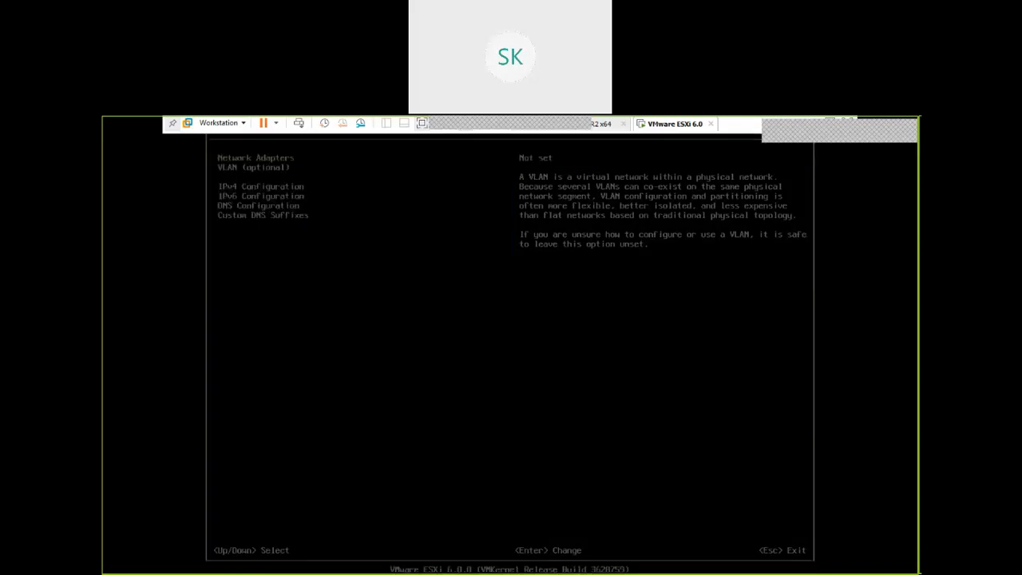
key(Escape)
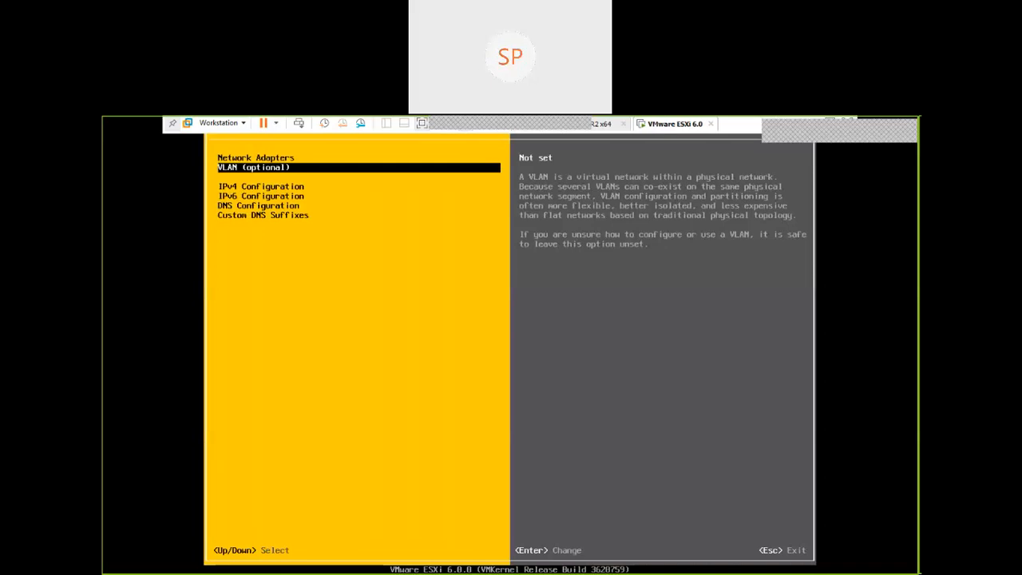
Select the static IPv4 address and network configuration, review its address, subnet mask and default gateway, and accept the IPv4 Configuration
key(Down)
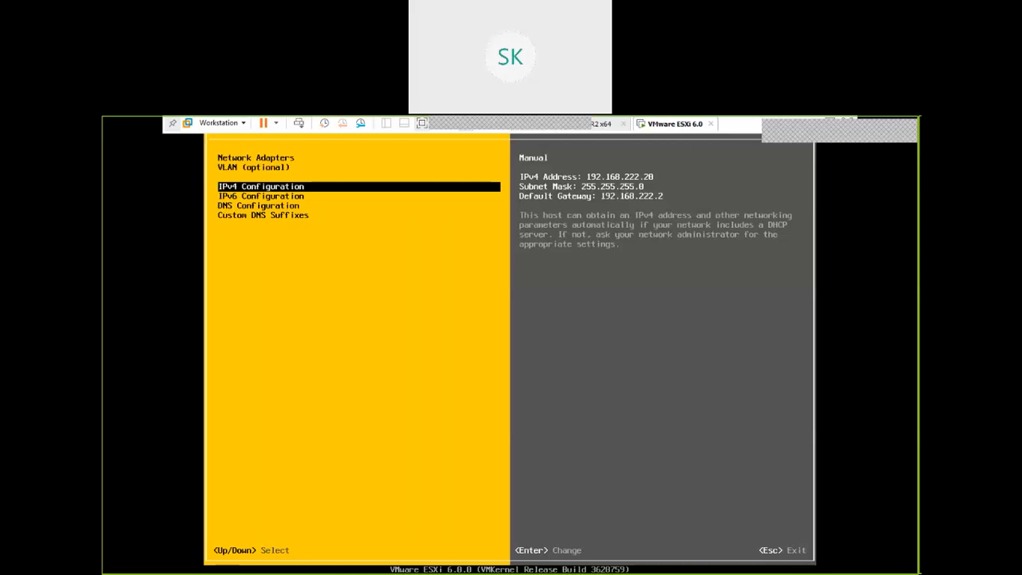
key(Return)
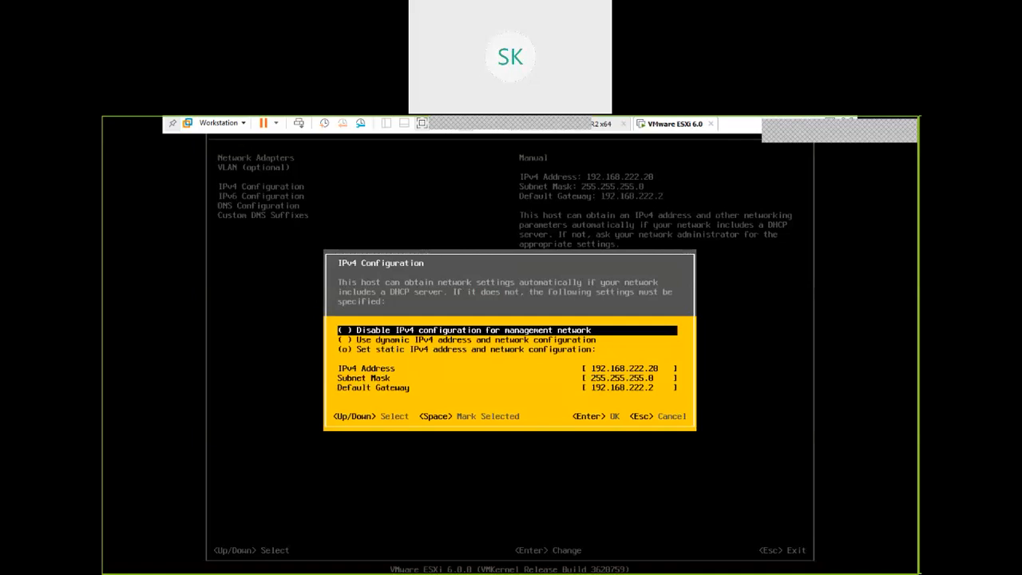
key(Escape)
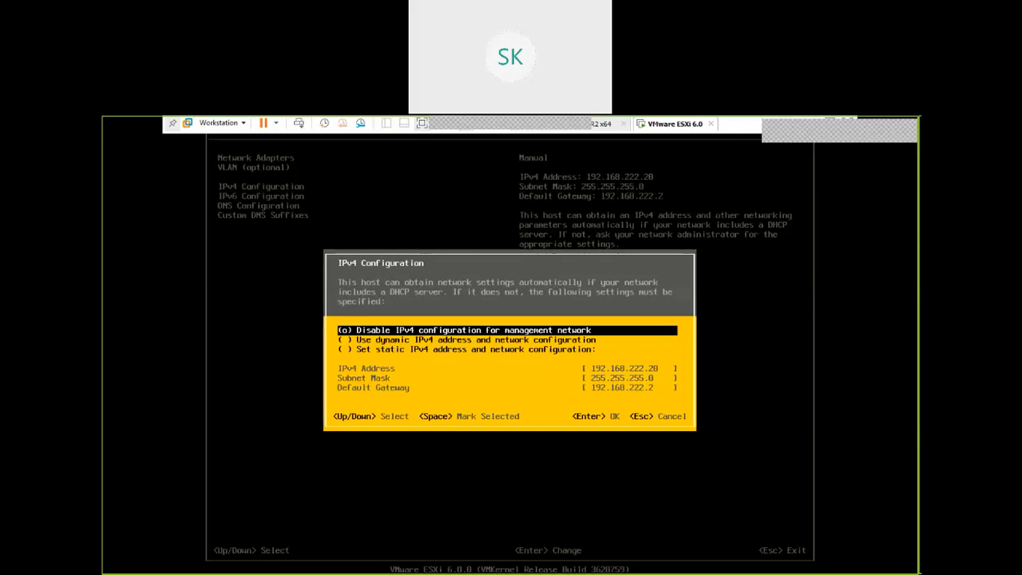
key(Down)
key(Down)
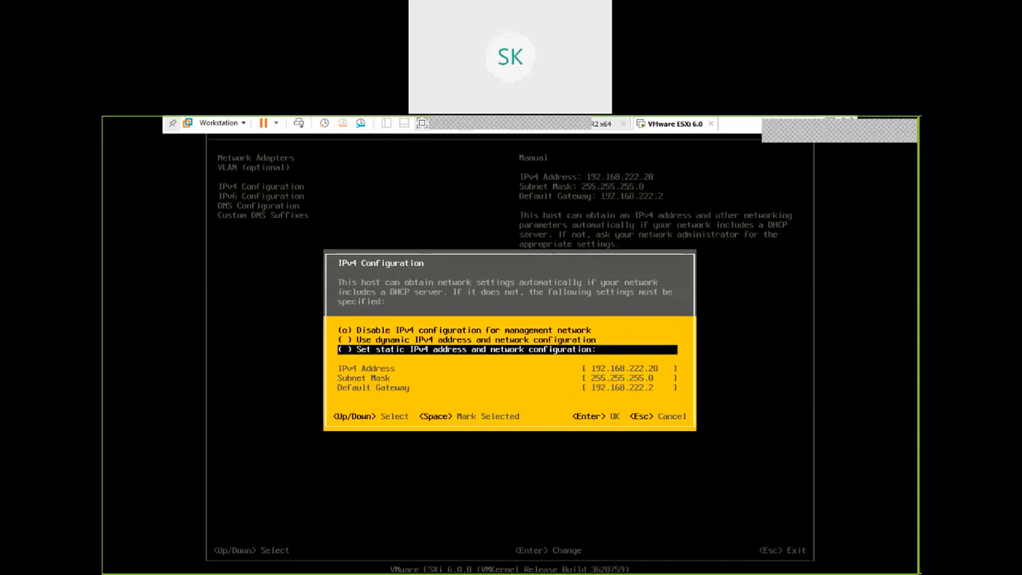
key(space)
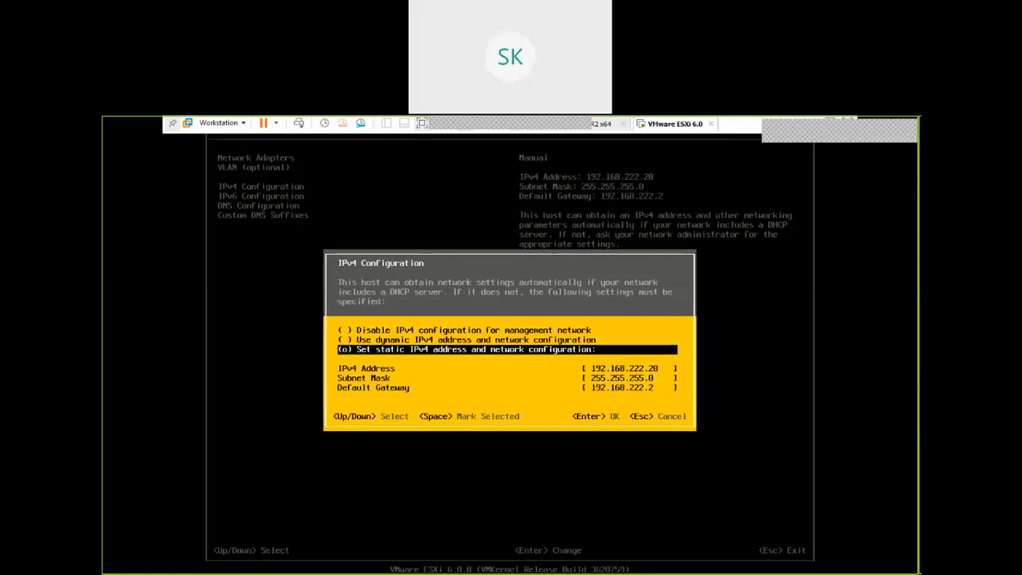
key(Down)
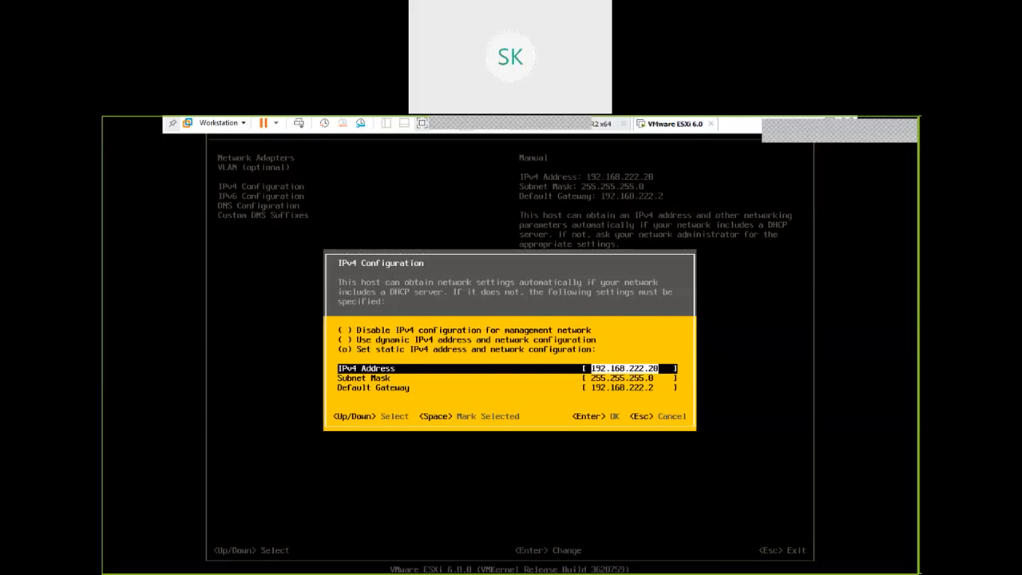
key(Down)
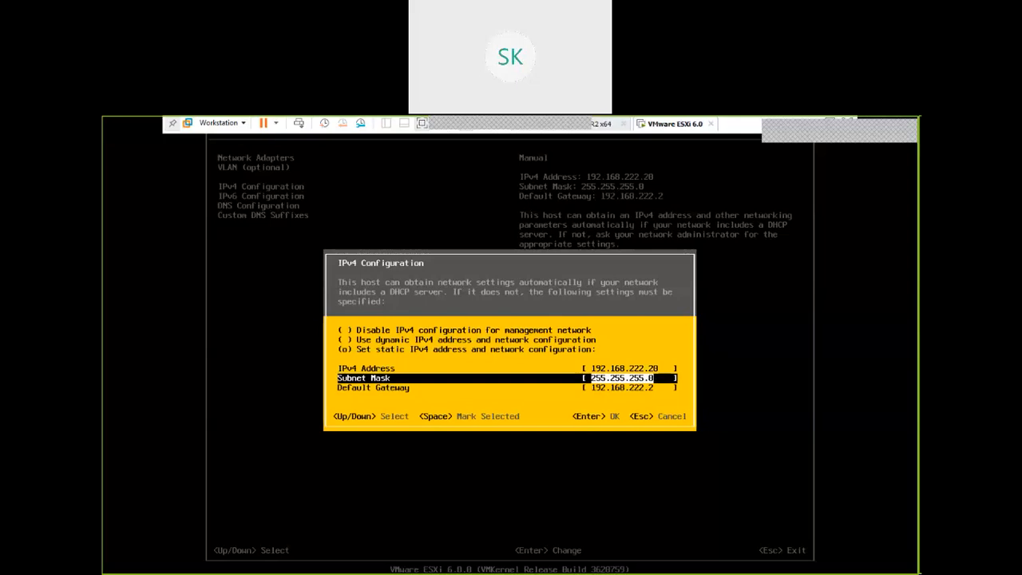
key(Down)
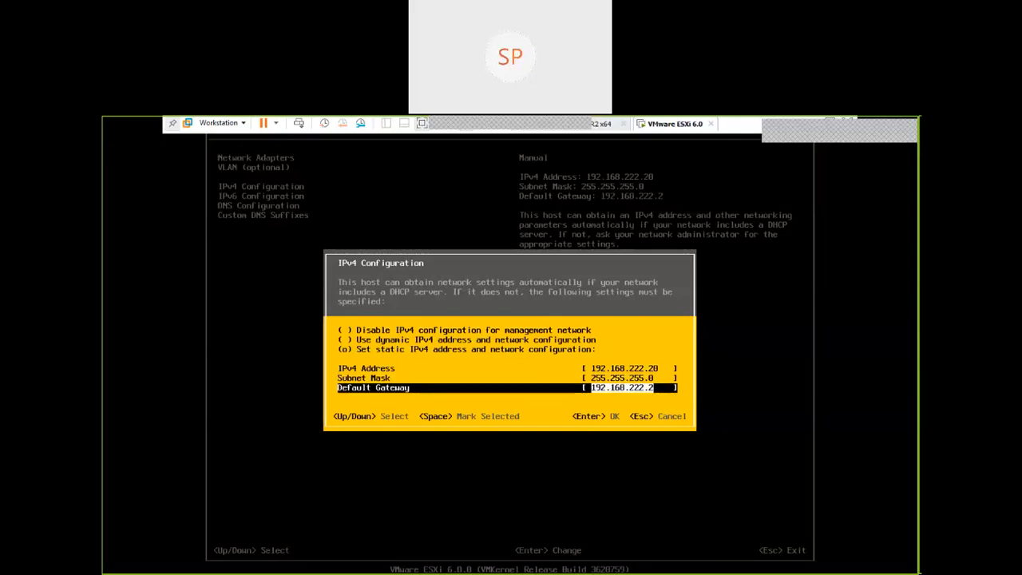
key(Return)
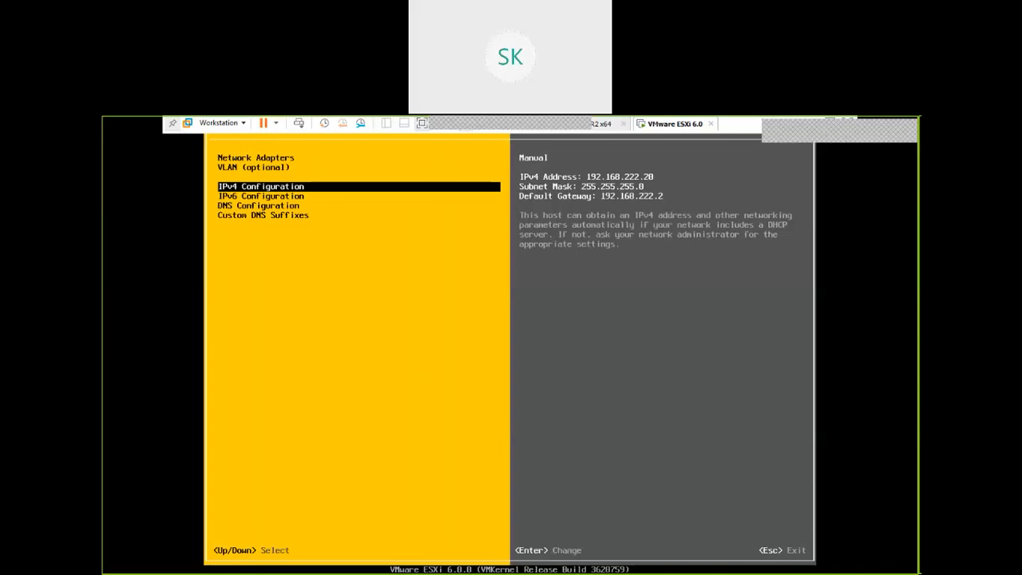
key(Escape)
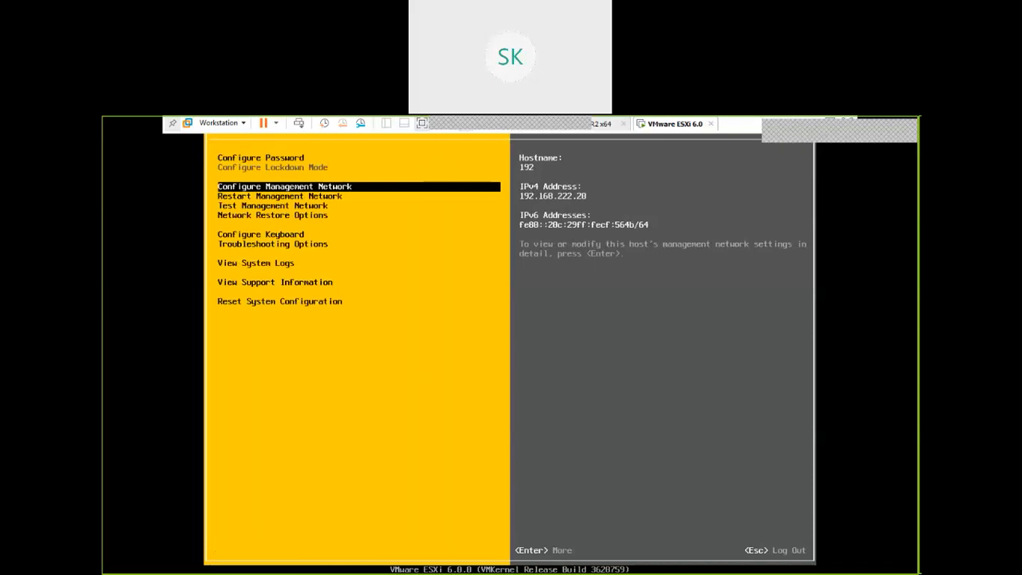
Restart the management network and acknowledge its completion
key(Down)
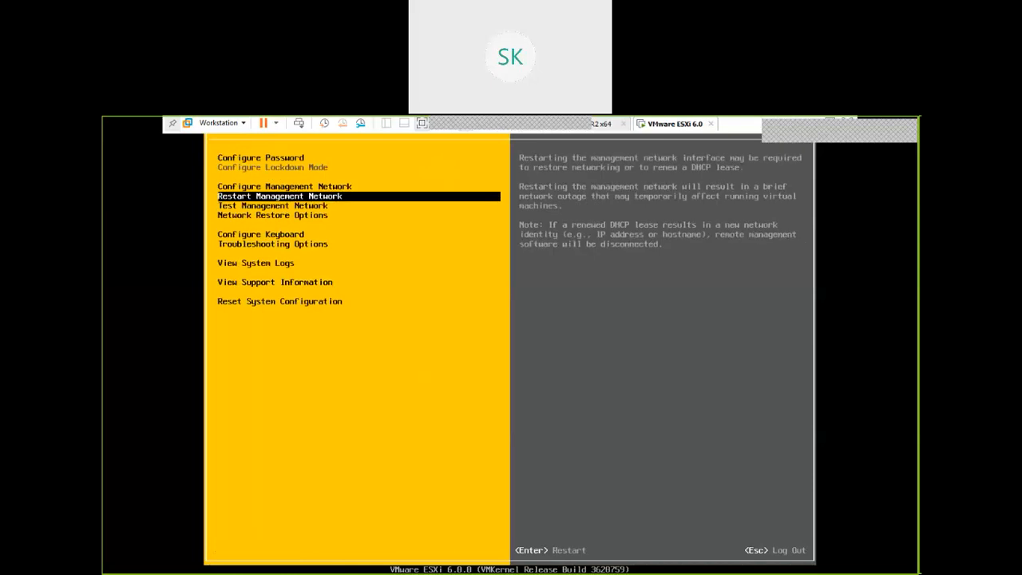
key(Return)
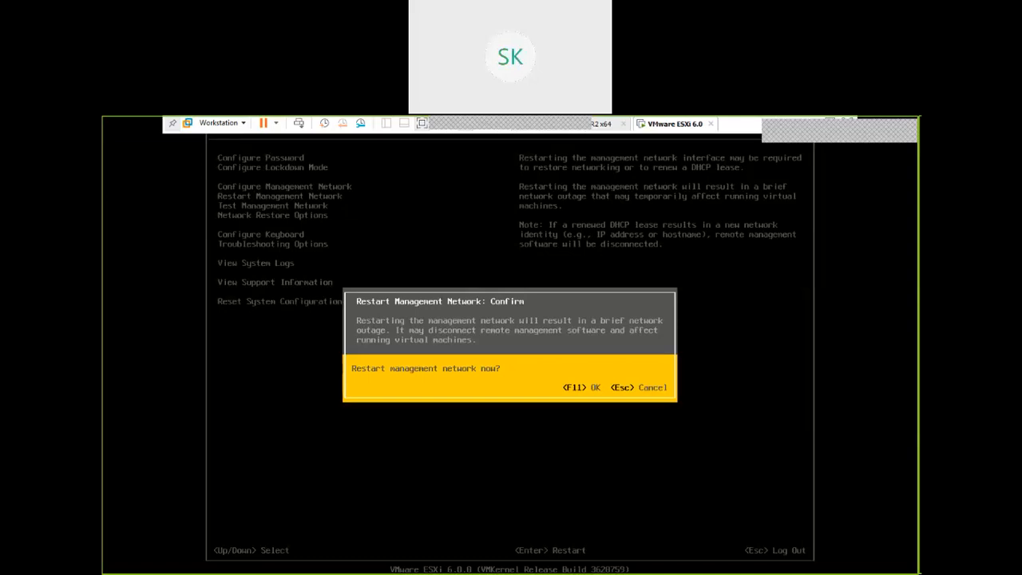
key(F11)
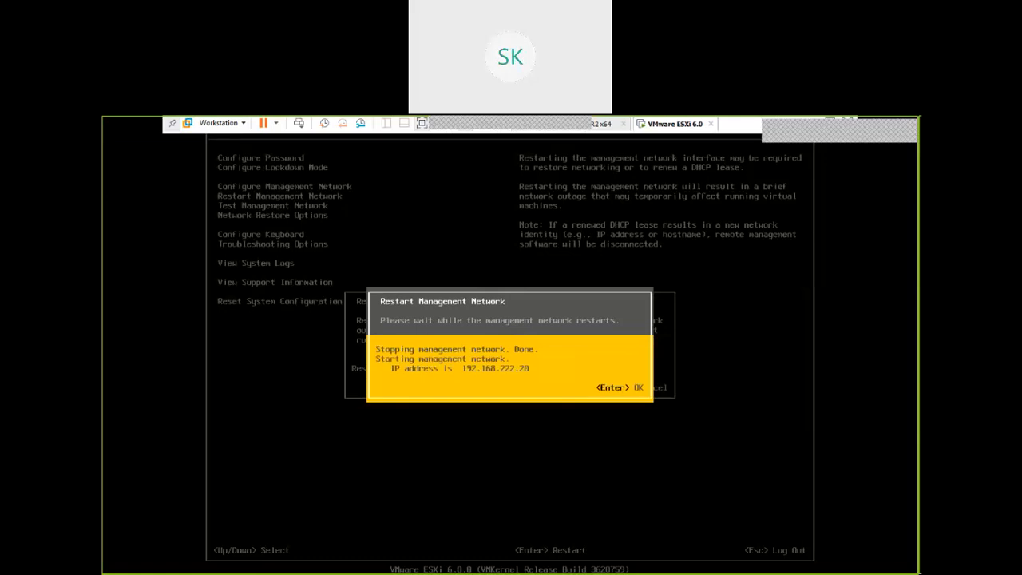
key(Return)
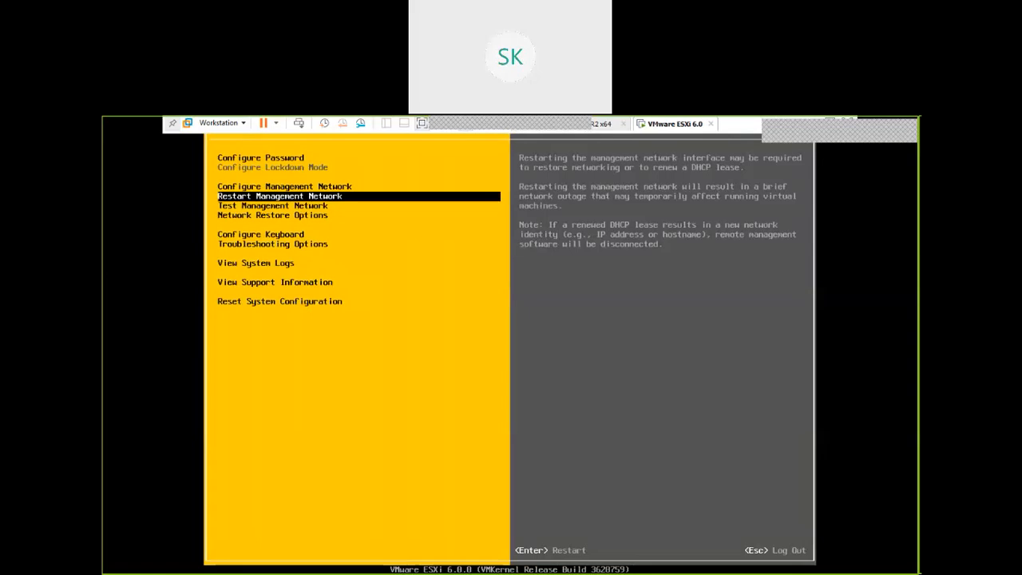
Run the management network test with the default ping addresses and hostname to resolve
key(Down)
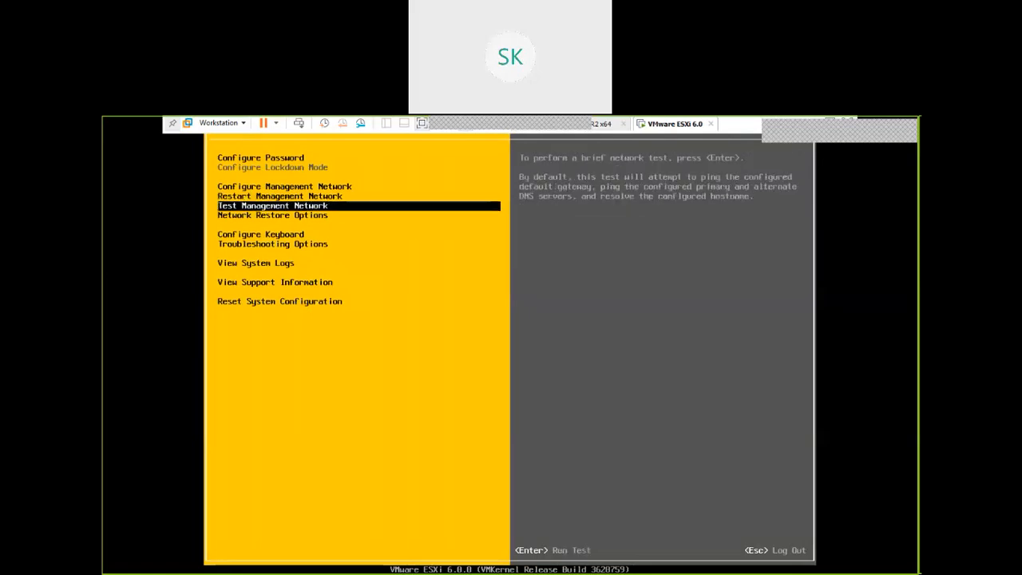
key(Return)
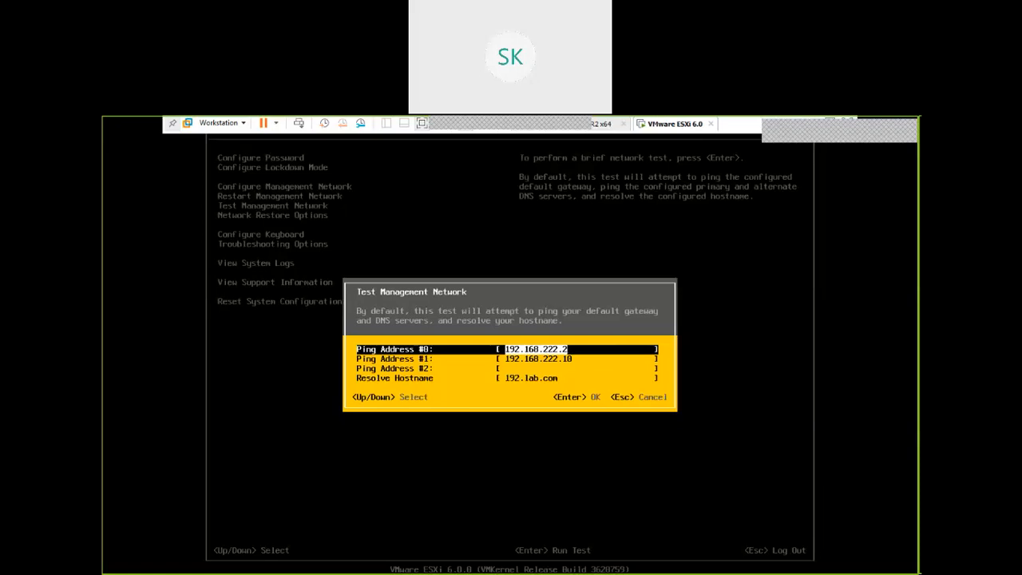
key(Return)
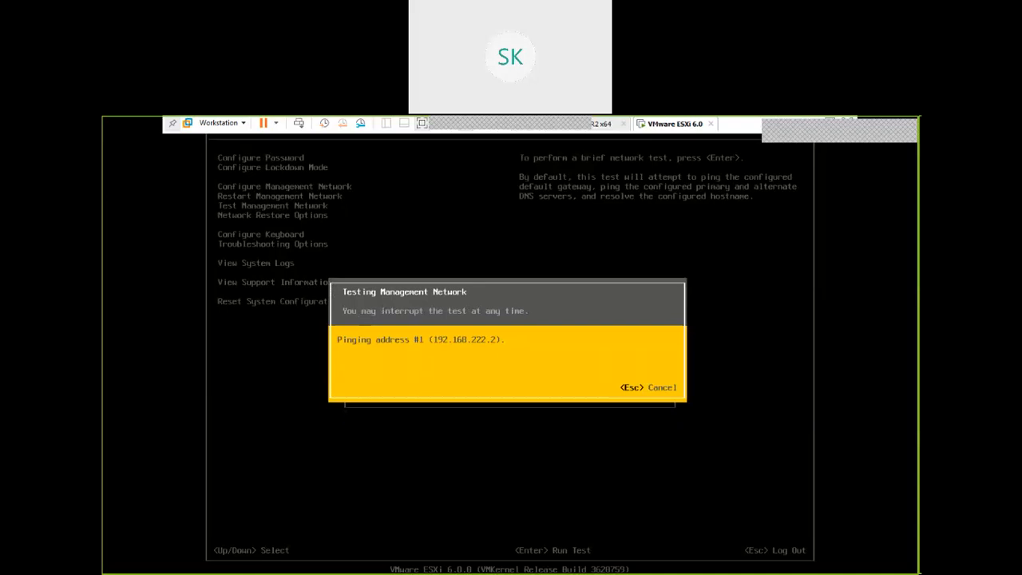
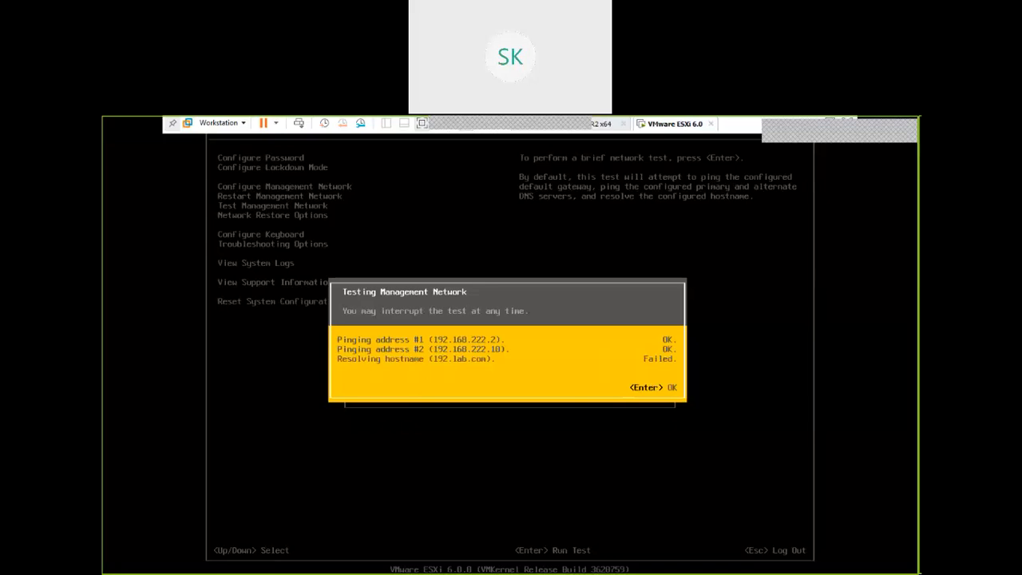
Dismiss the management network test results and return to the system customization options
key(Return)
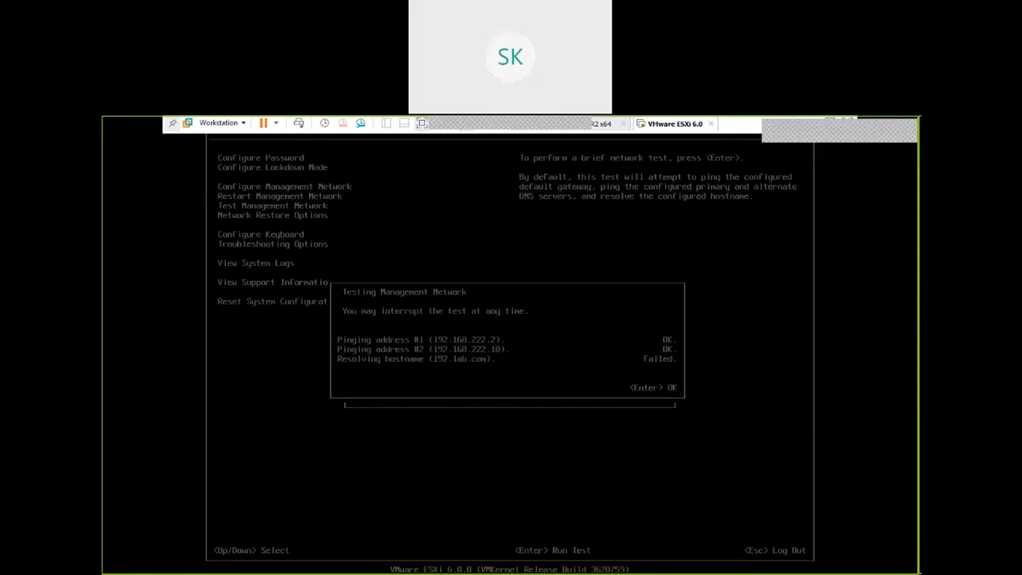
key(Down)
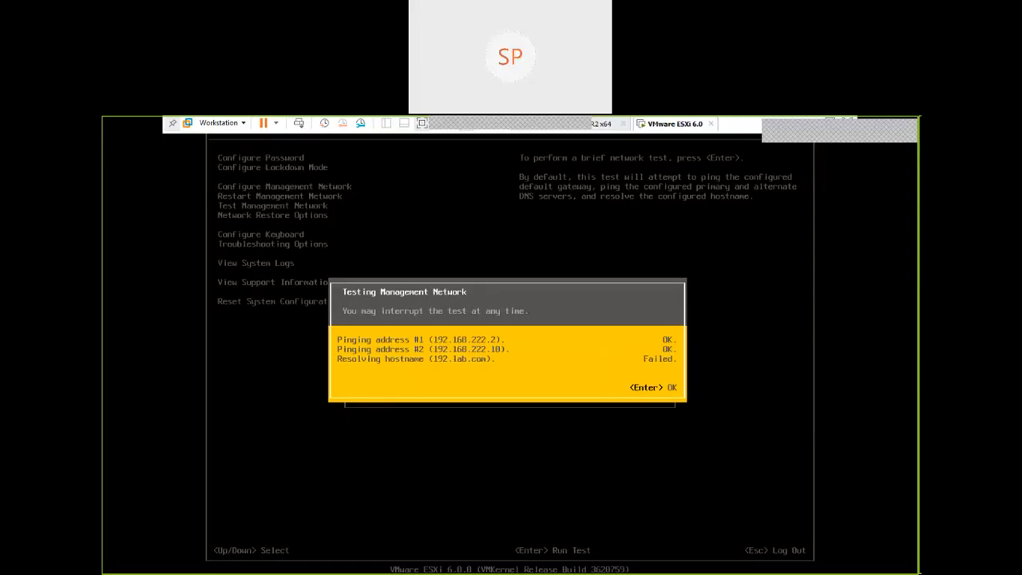
key(Return)
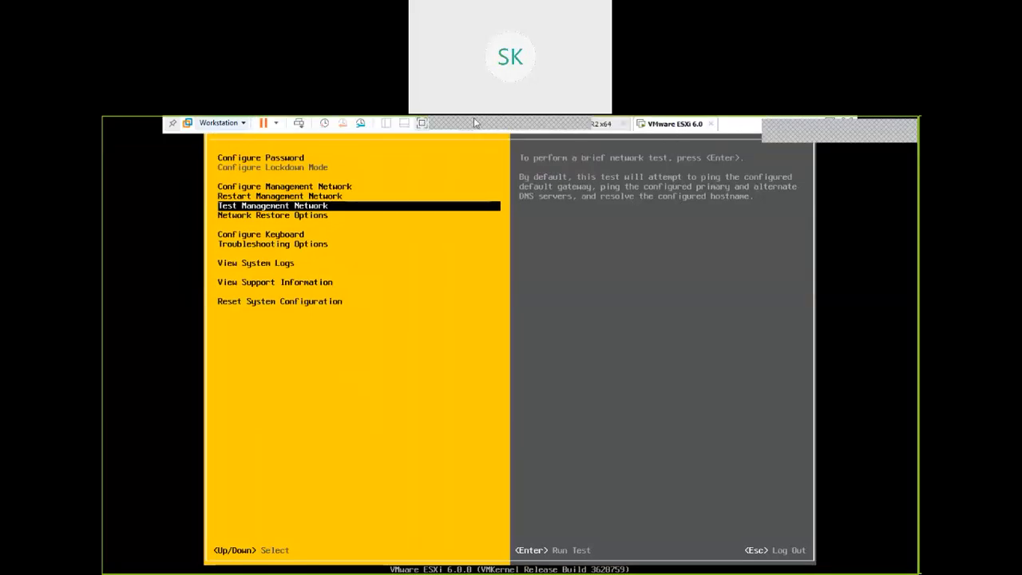
Leave the full-screen ESXi console and switch to the Remote Desktop session for 192.168.222.10, maximized
mouse_move(473, 118)
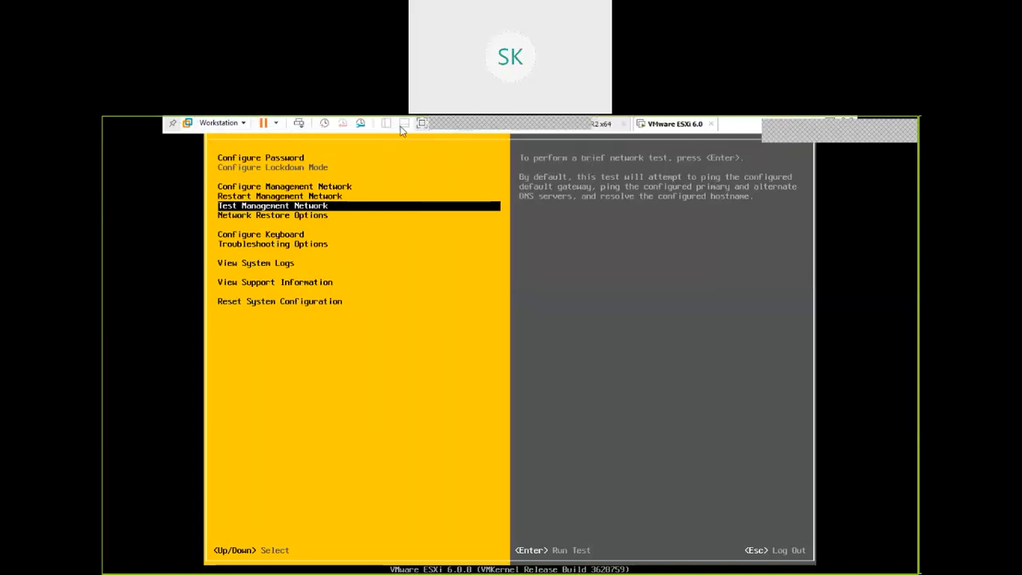
click(424, 123)
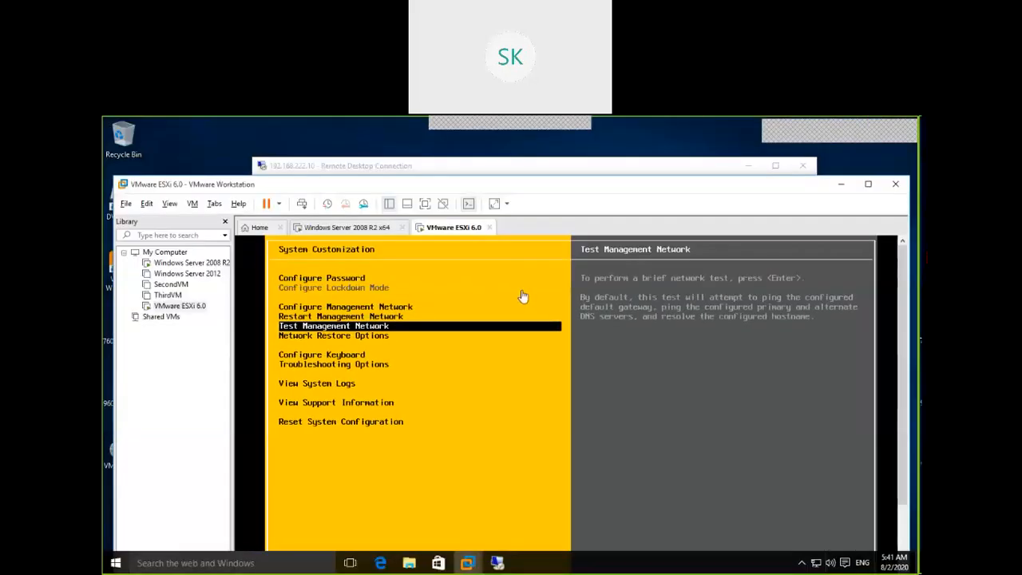
click(335, 167)
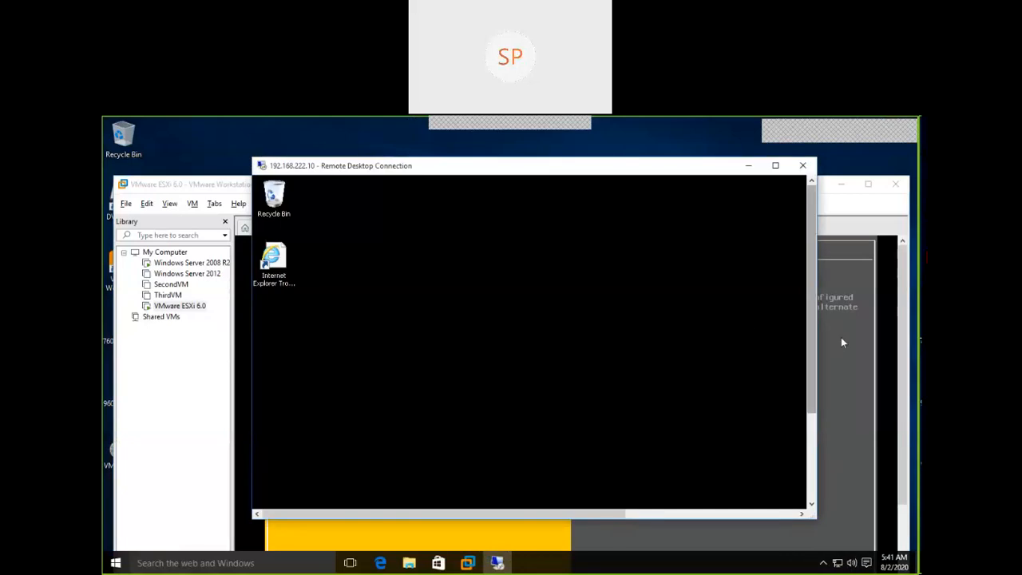
click(776, 165)
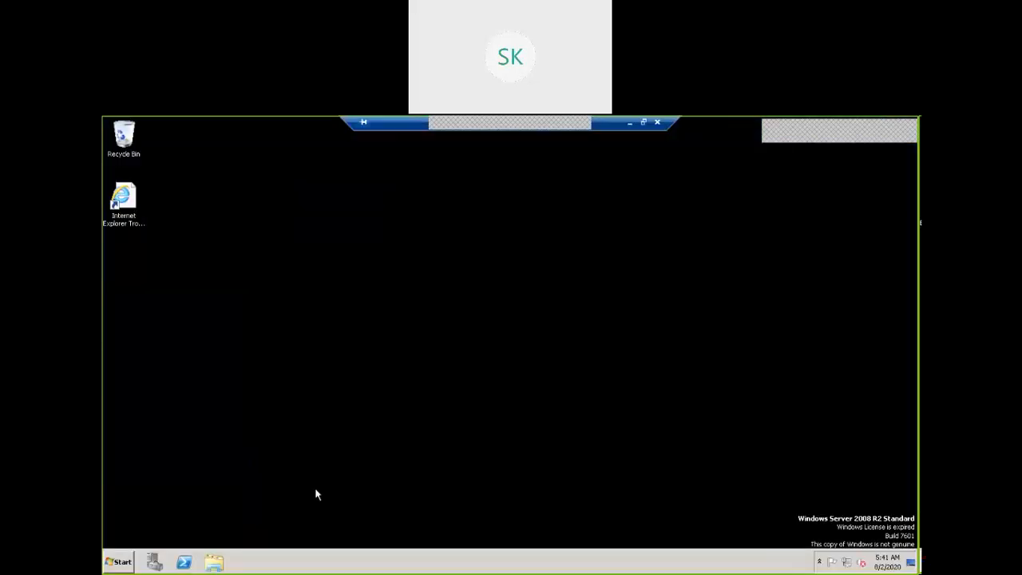
Open DNS Manager on the Windows server and display the records of the lab.com forward lookup zone
click(124, 563)
mouse_move(325, 461)
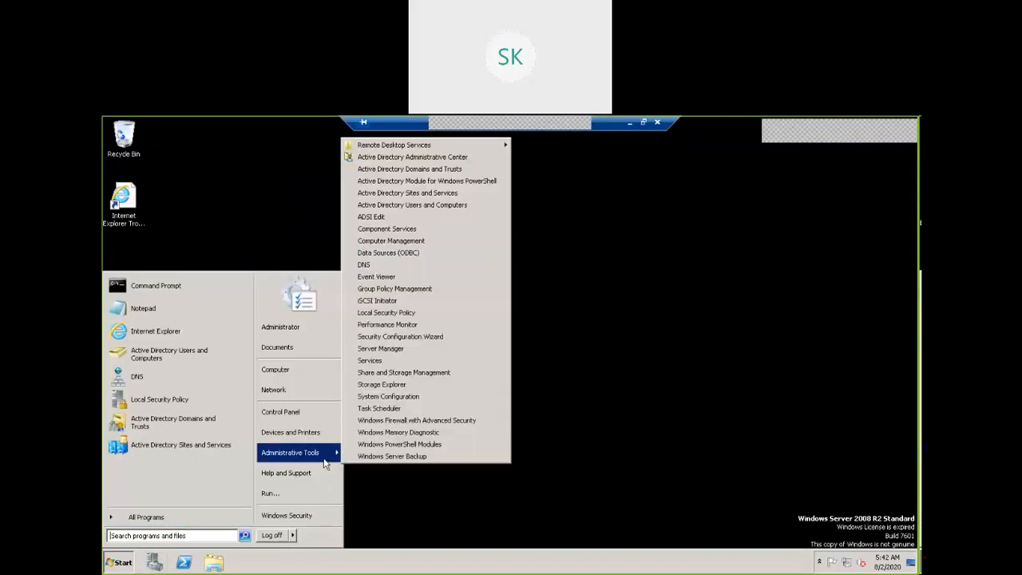
click(391, 266)
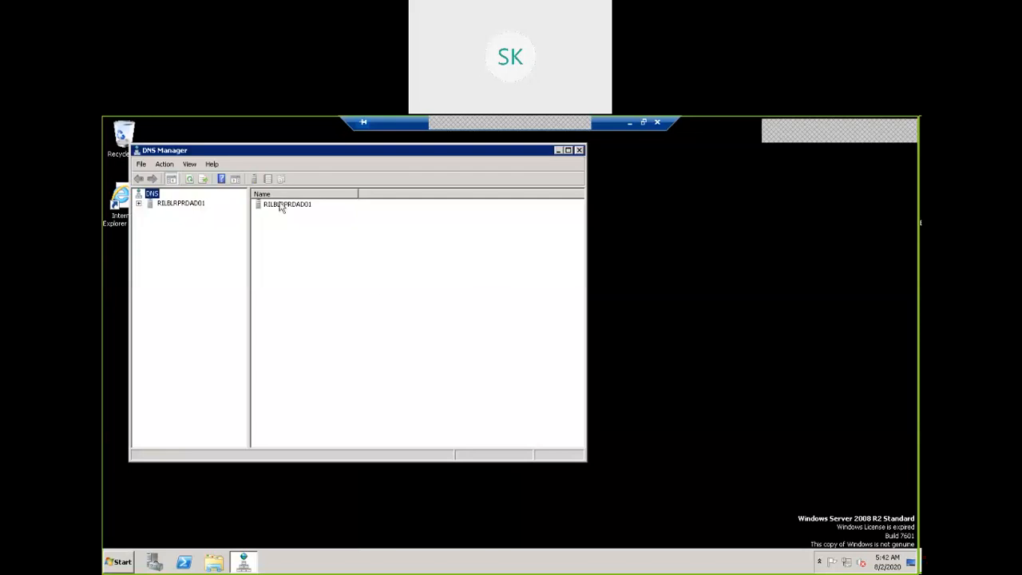
click(139, 205)
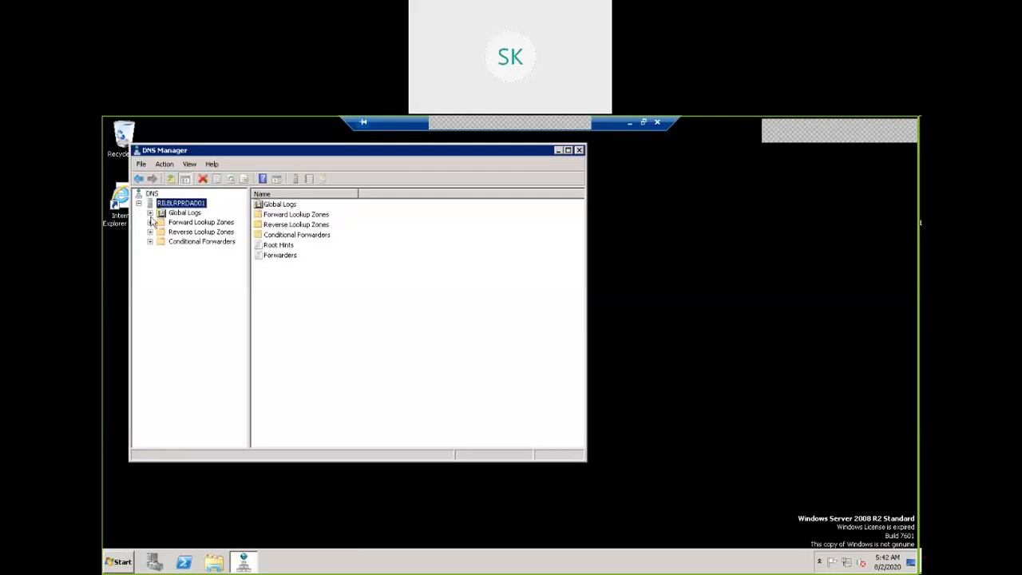
click(150, 223)
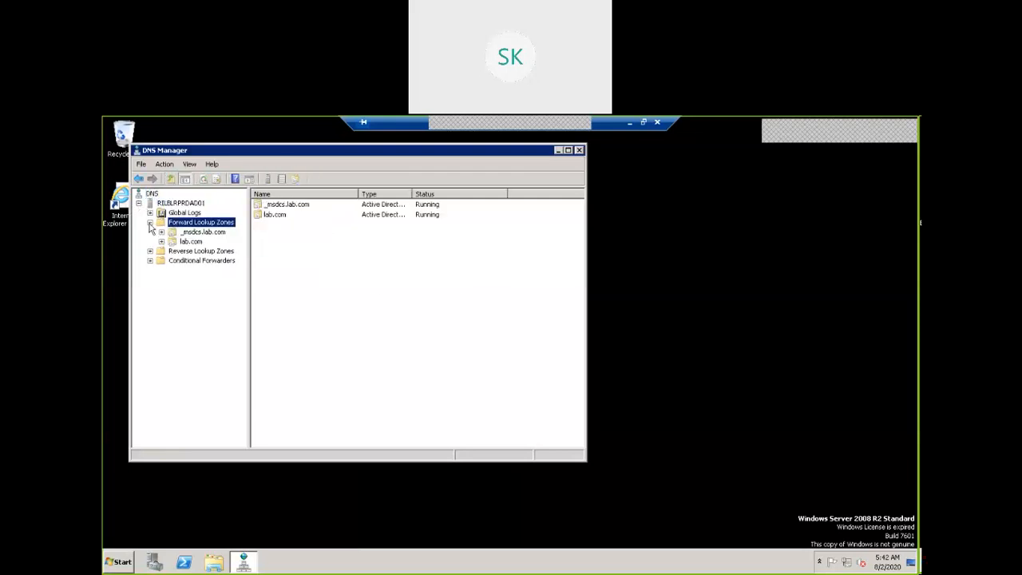
click(170, 251)
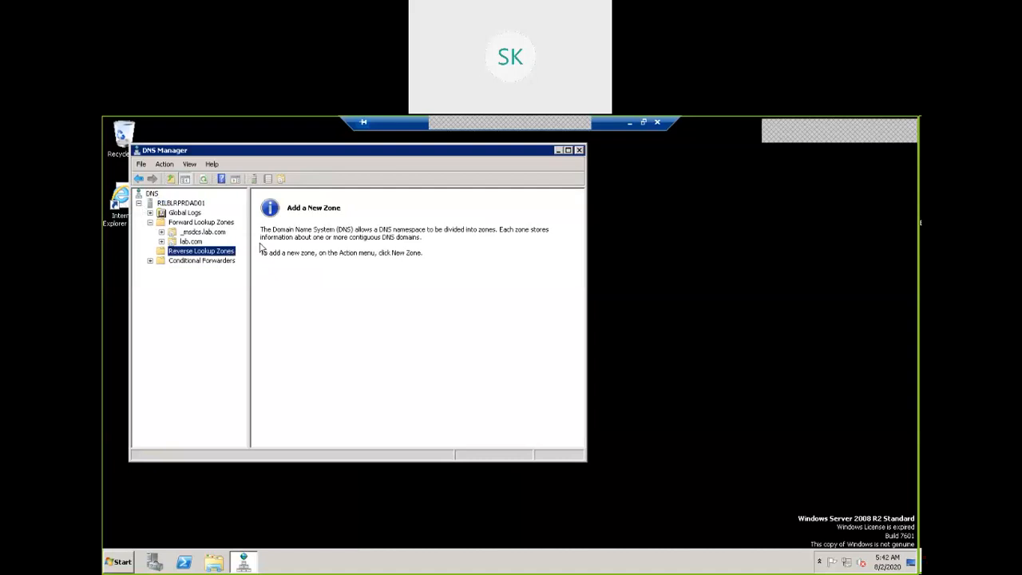
click(193, 242)
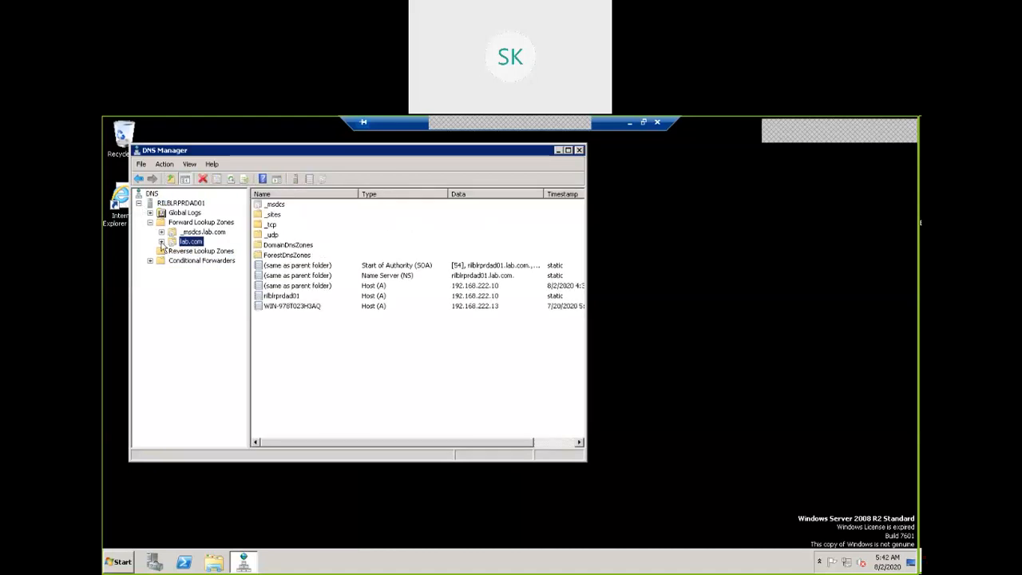
Start a new host (A or AAAA) record in the lab.com zone with the name LabEsxi1
right_click(297, 340)
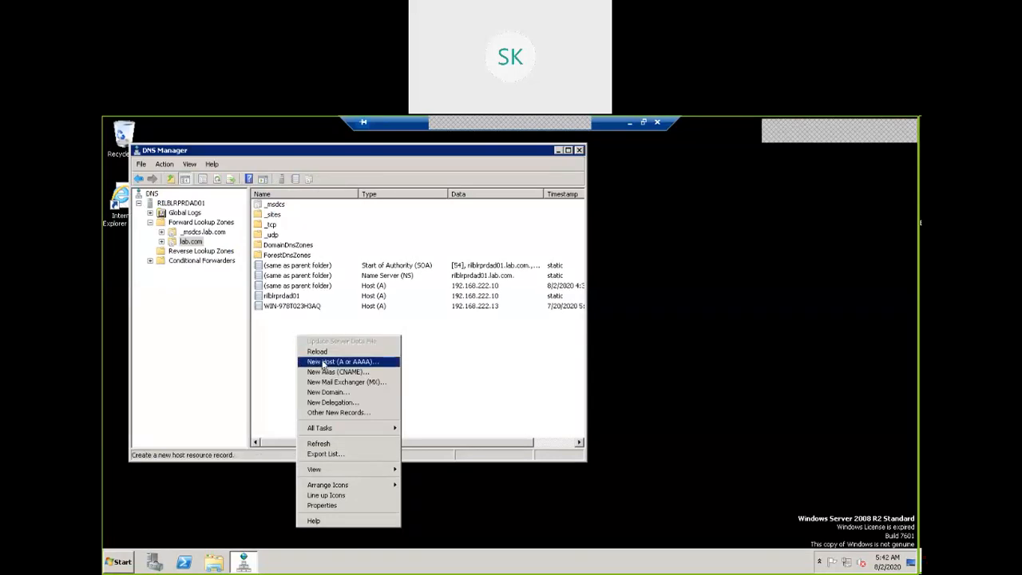
click(323, 363)
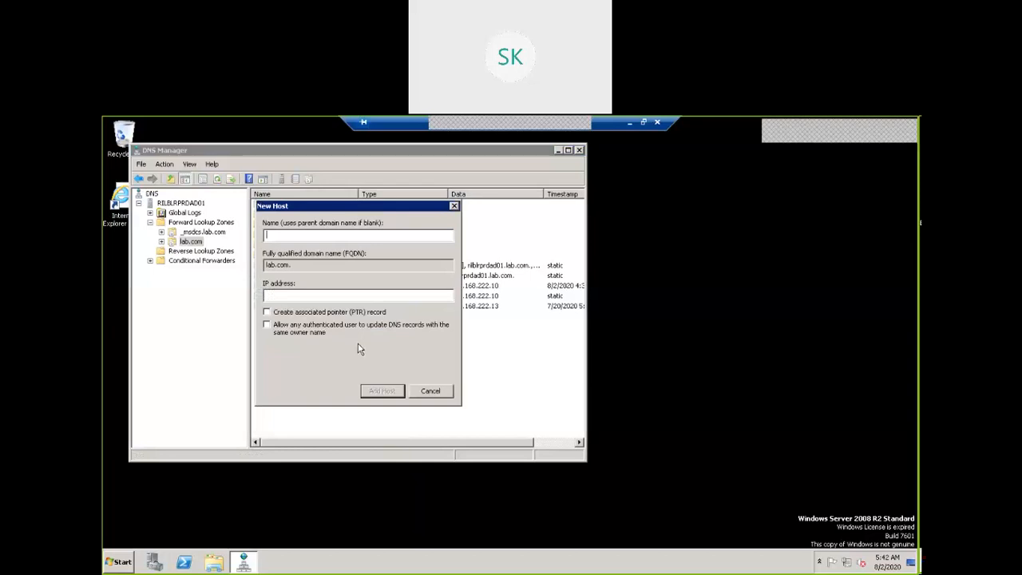
text(LabEsxi1)
Set the new host's IP address to 192.168.222.20, enable its associated pointer (PTR) record, add the host, and close the New Host form
key(Tab)
key(Tab)
text(192.168.222.2)
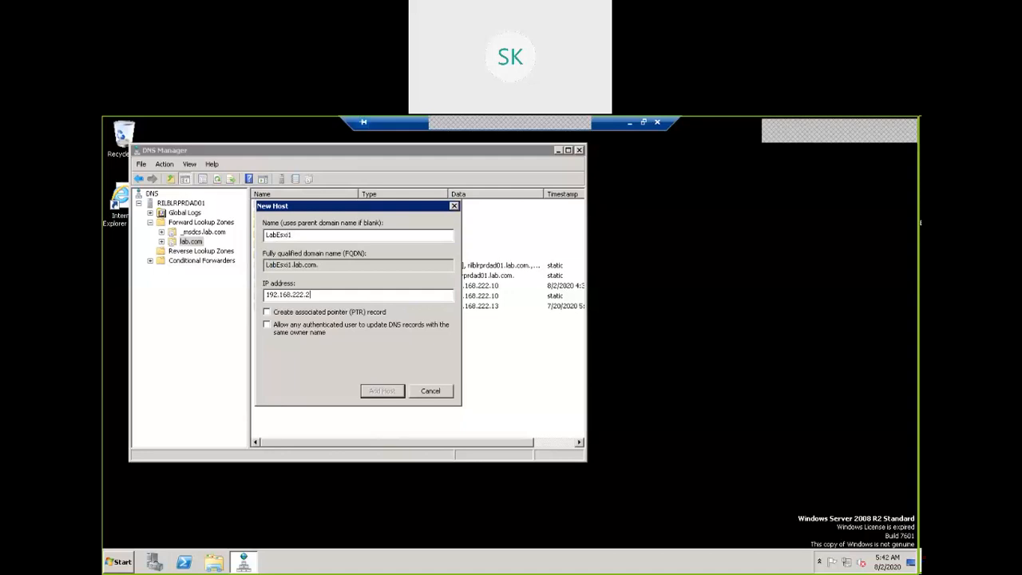
text(0)
click(282, 312)
click(391, 396)
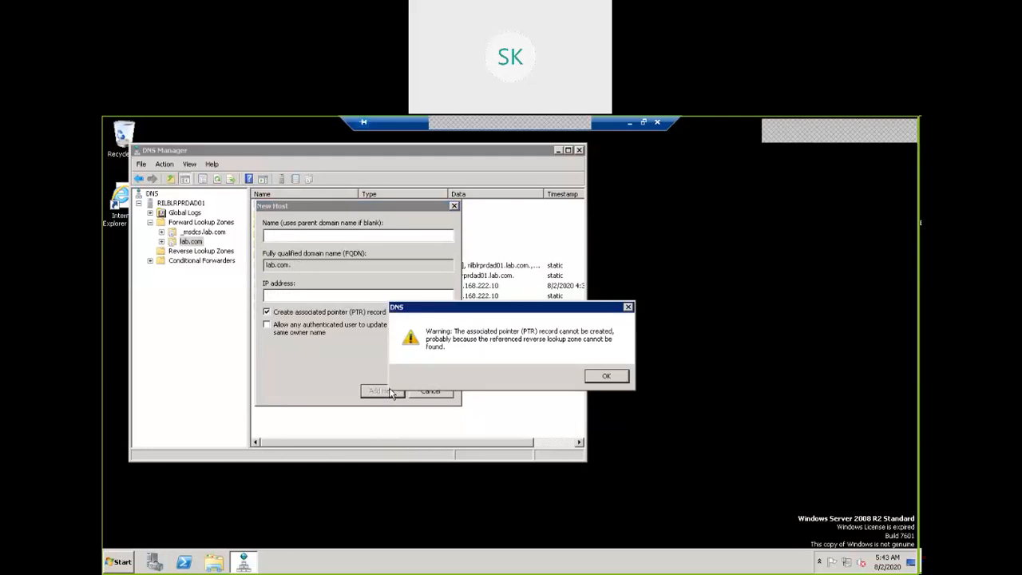
click(607, 377)
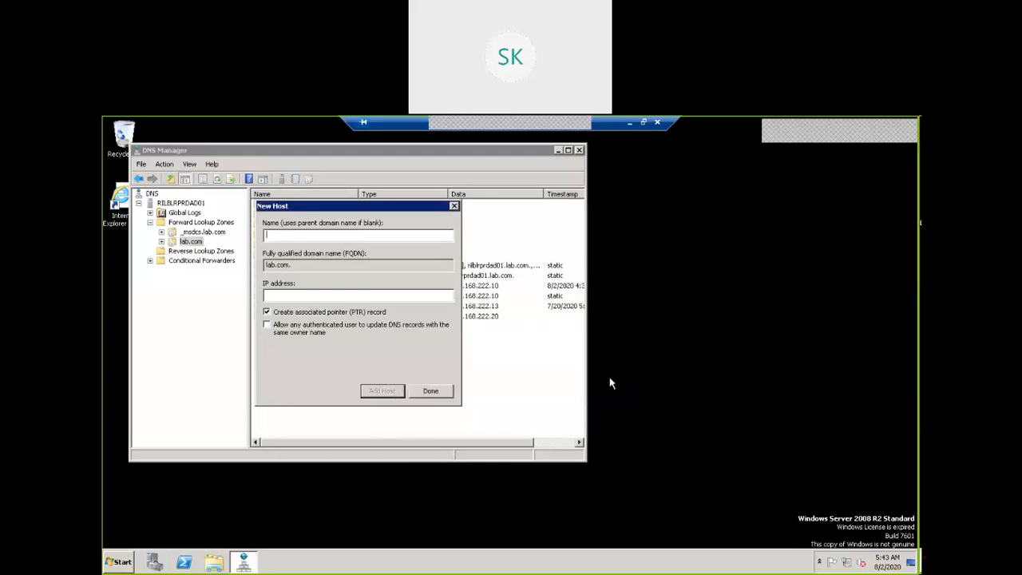
click(454, 206)
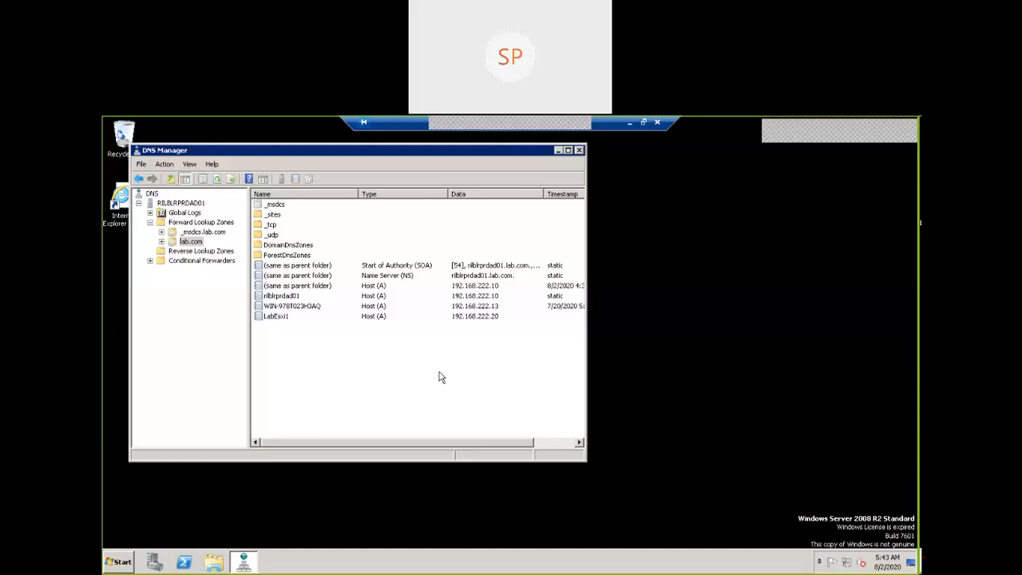
Restore the Remote Desktop session to a window and switch back to the VMware Workstation ESXi 6.0 console in full screen
click(644, 124)
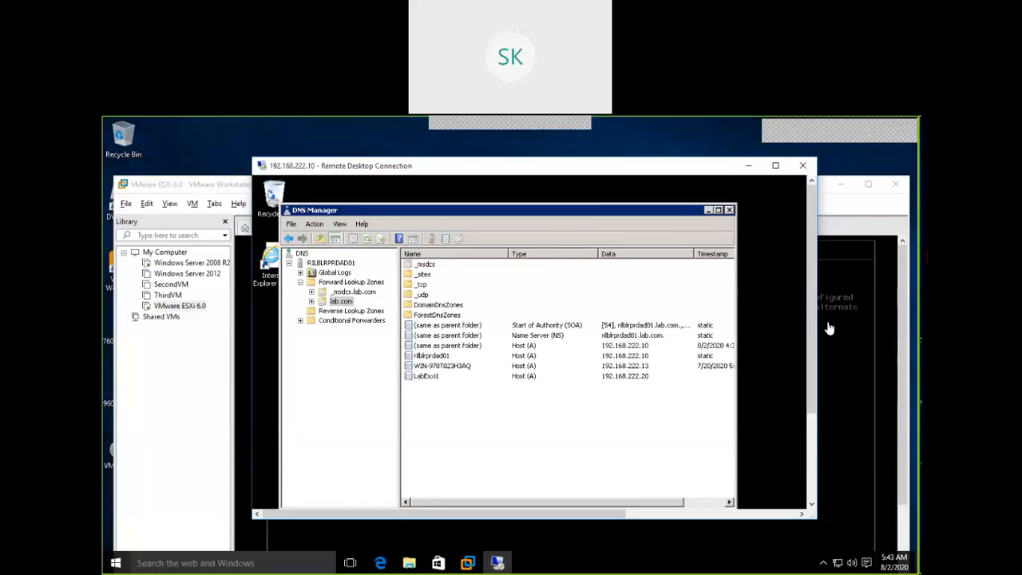
click(855, 359)
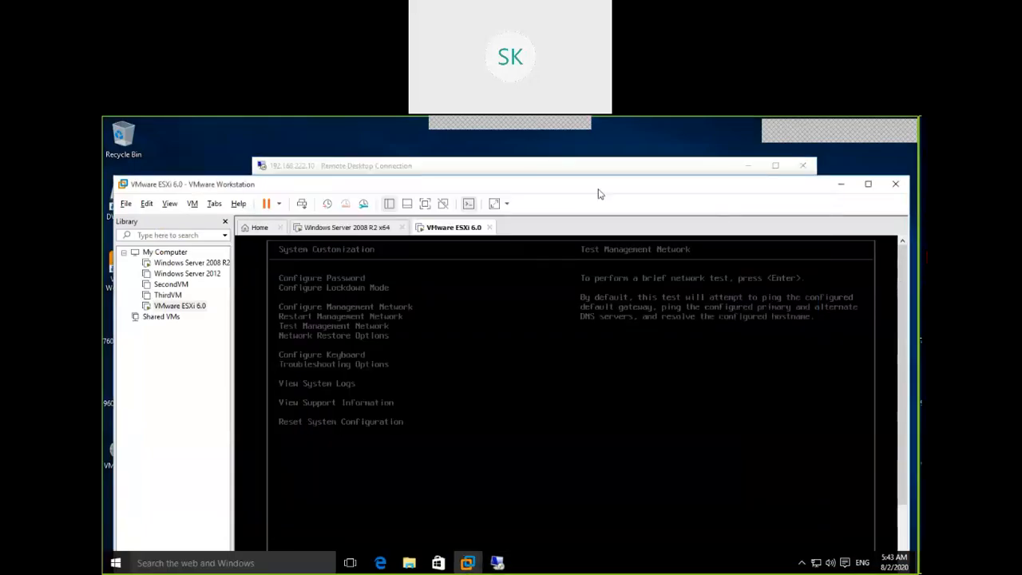
click(425, 204)
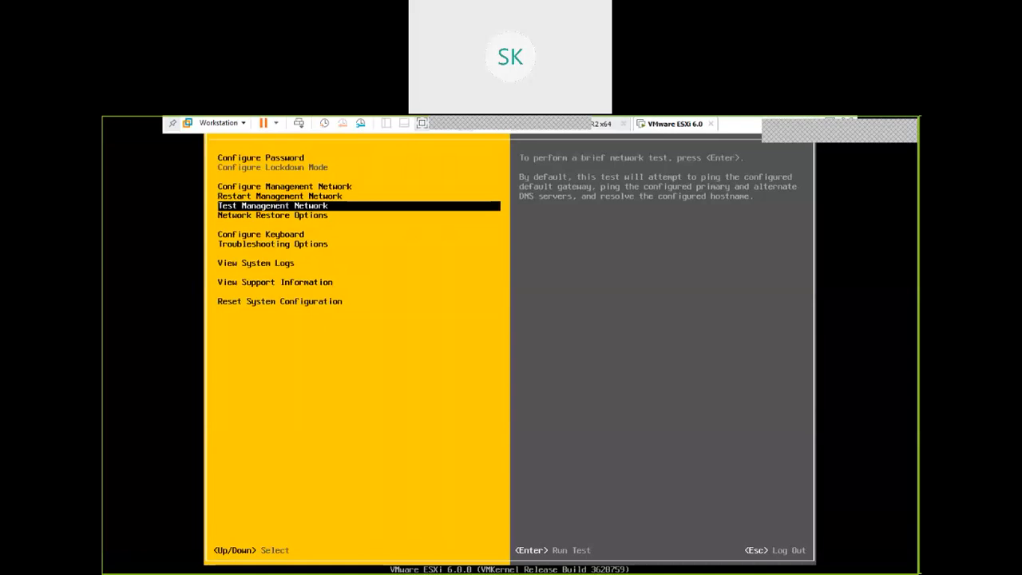
Log out of the ESXi system customization and log back in as root with the account password
key(Escape)
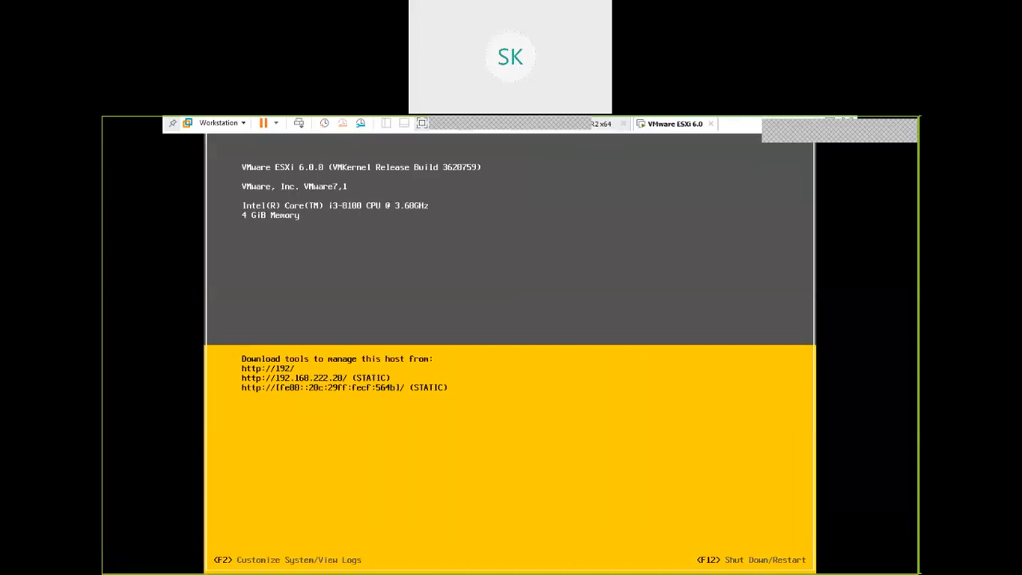
key(F2)
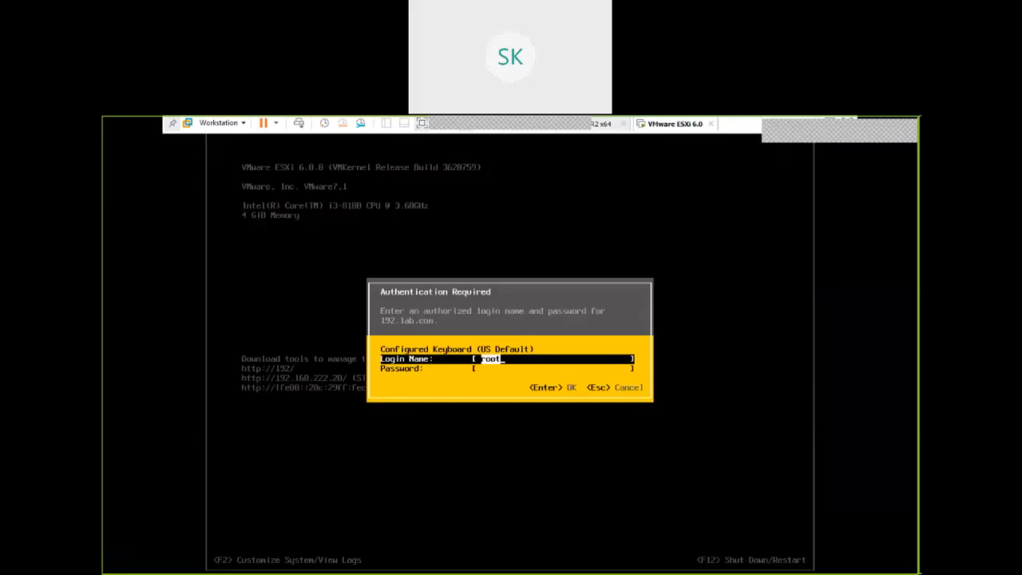
key(Tab)
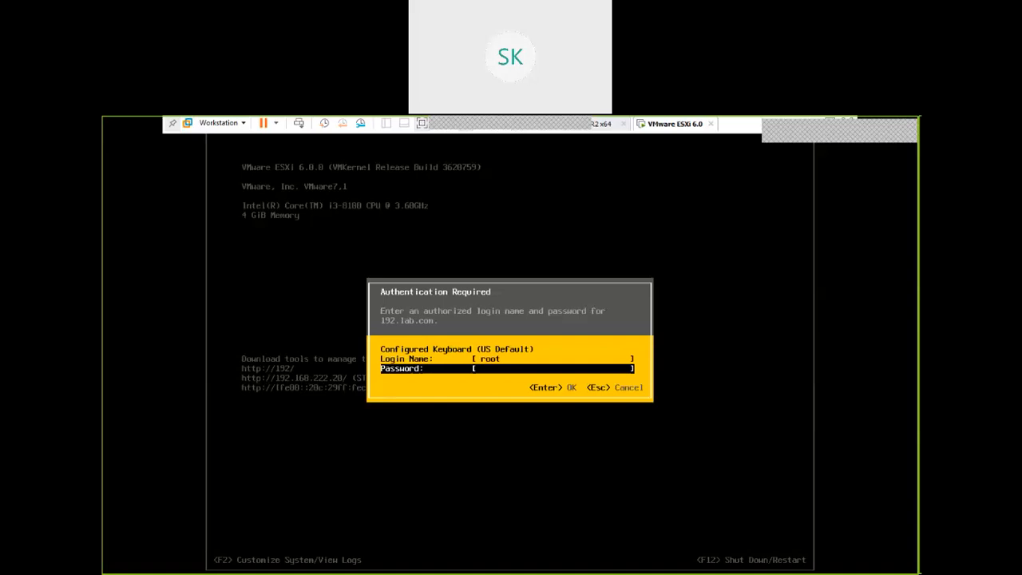
key(Escape)
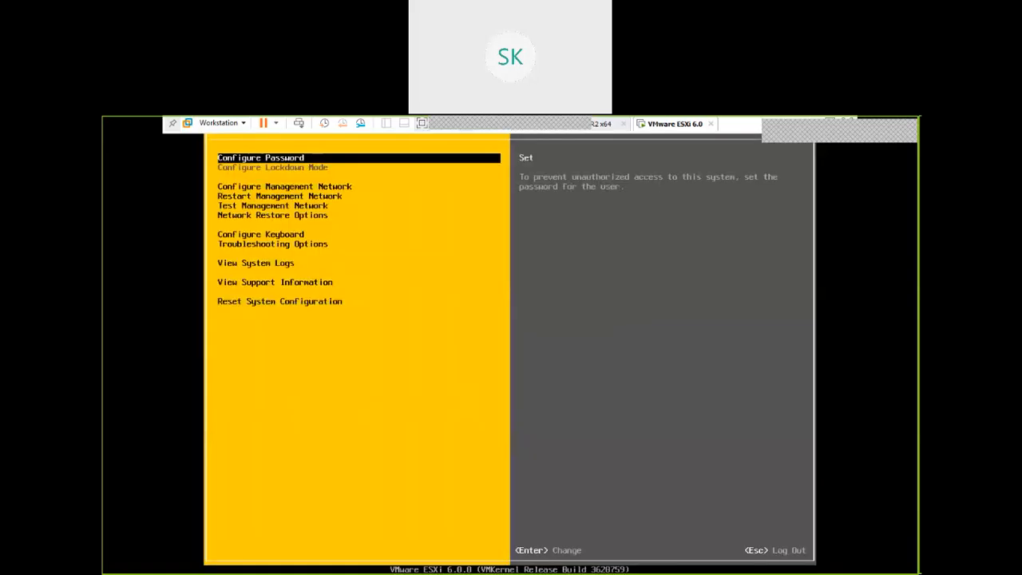
Open the DNS Configuration settings of the host's management network for editing
key(Down)
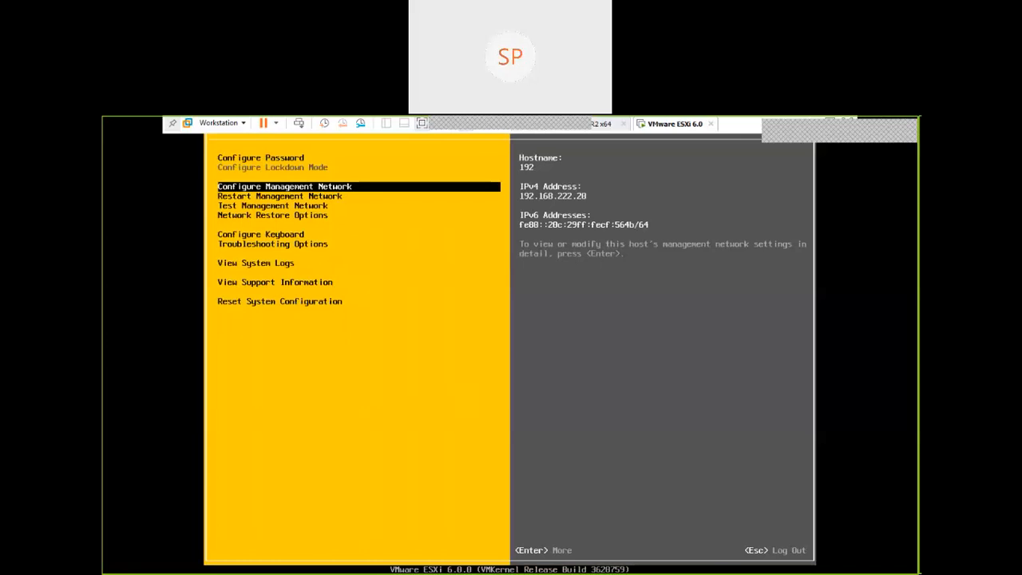
key(Return)
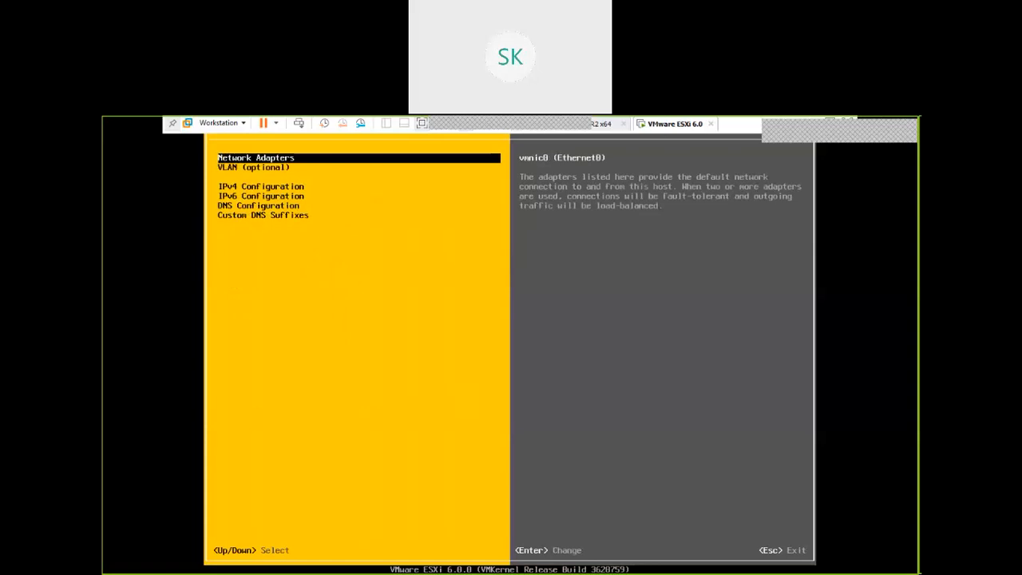
key(Down)
key(Down)
key(Down)
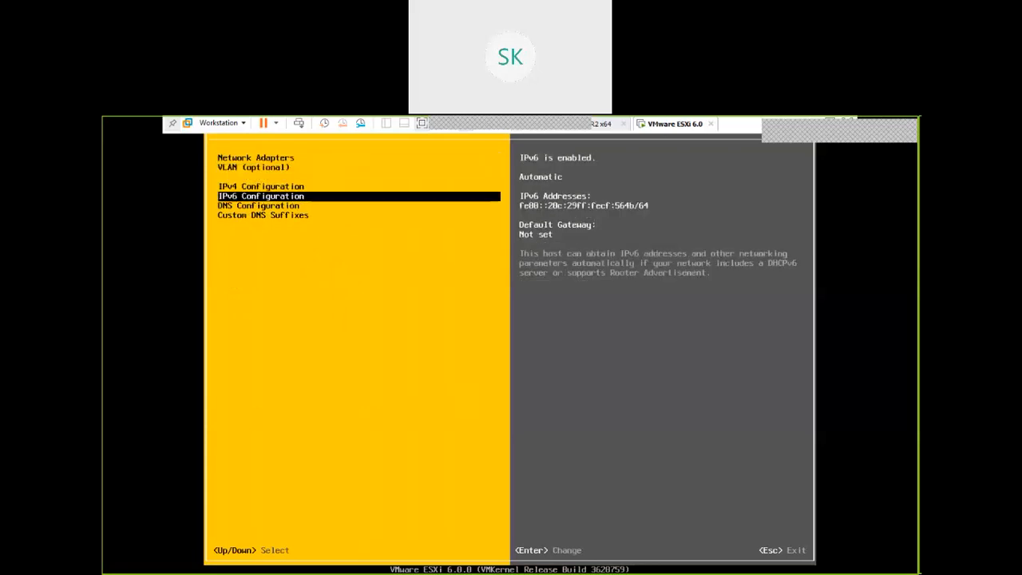
key(Down)
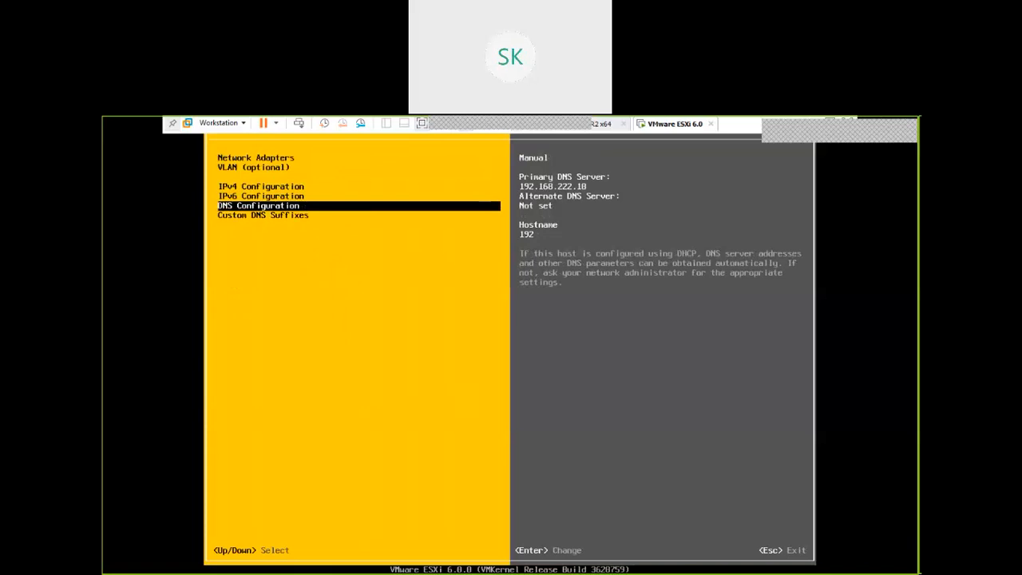
key(Return)
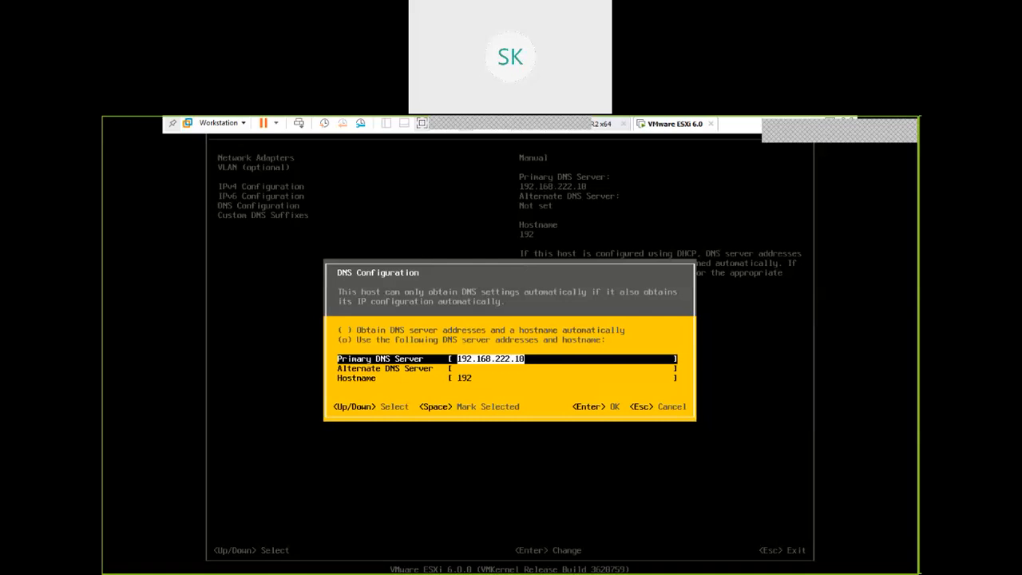
key(Return)
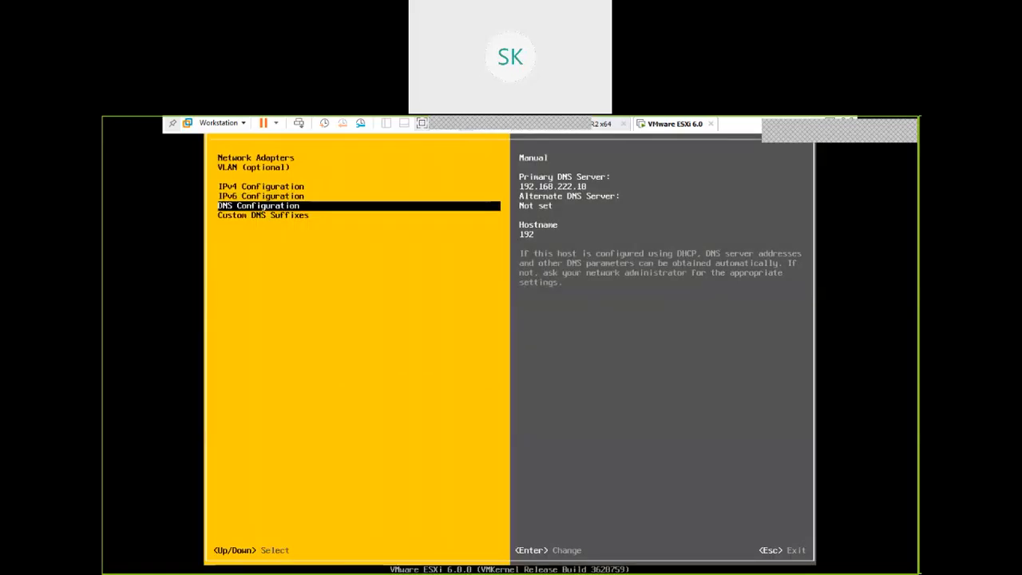
key(Return)
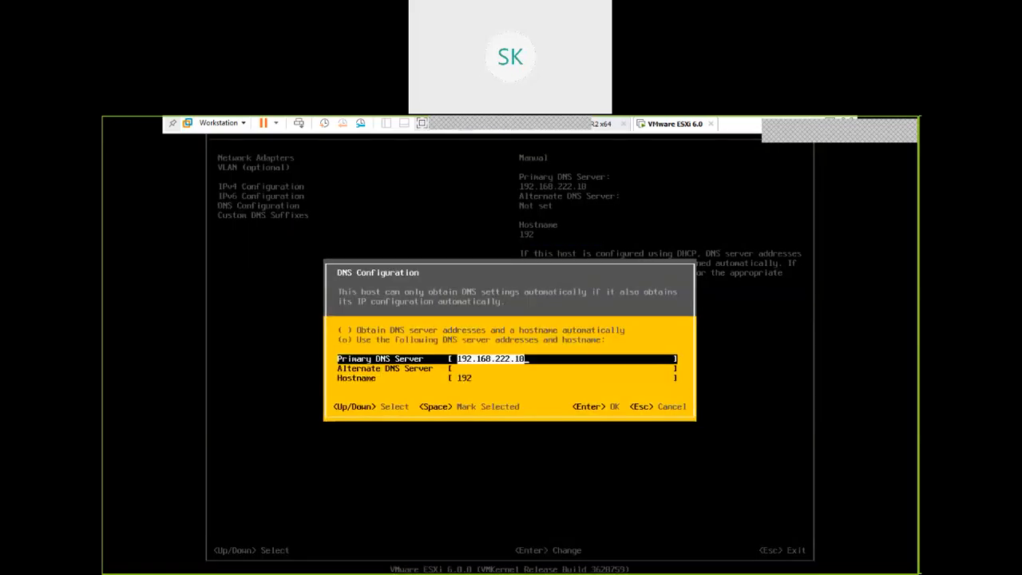
Set the hostname to LabEsxi1.lab.com and apply the changes with a restart of the management network
key(Down)
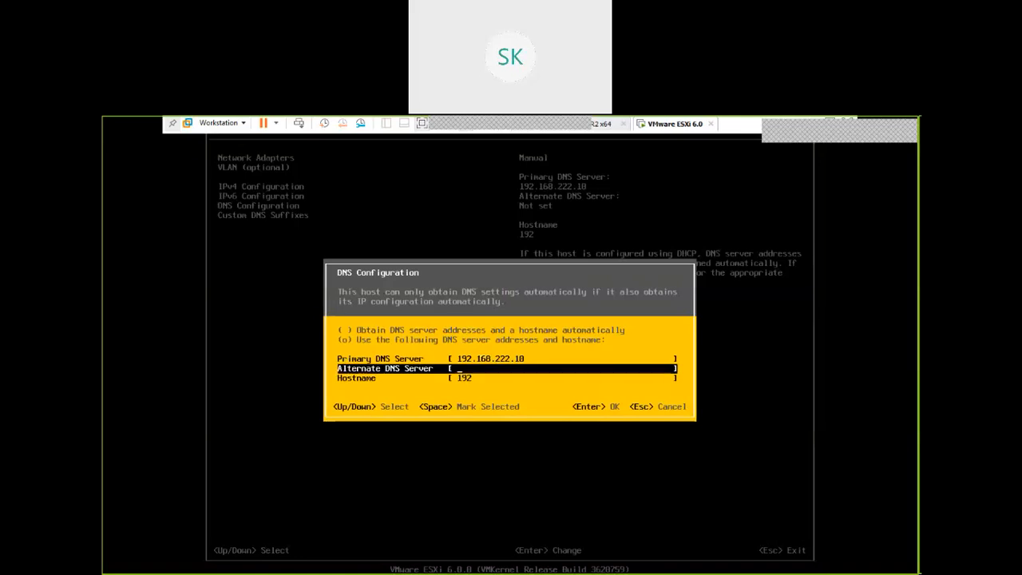
key(Down)
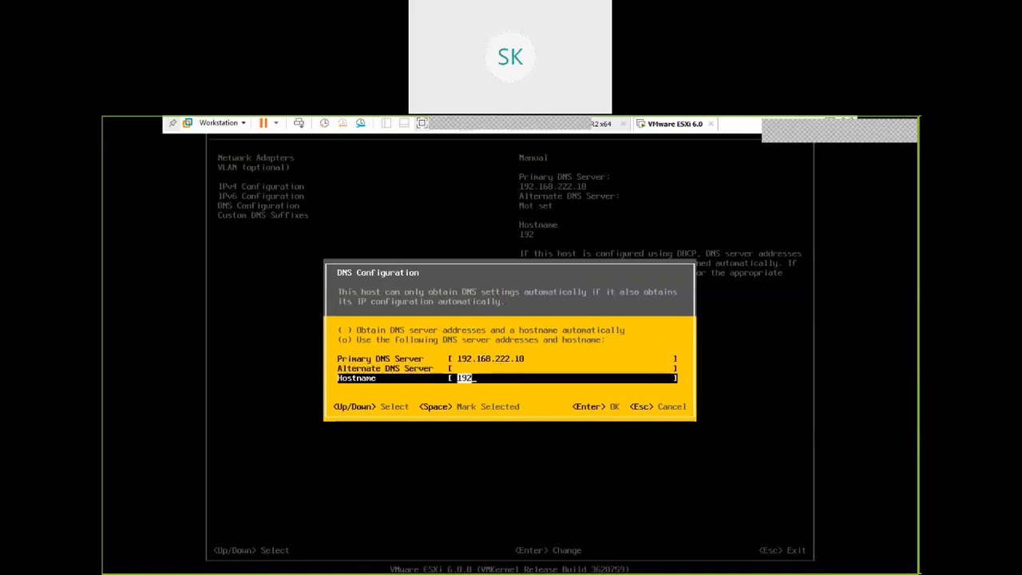
key(BackSpace)
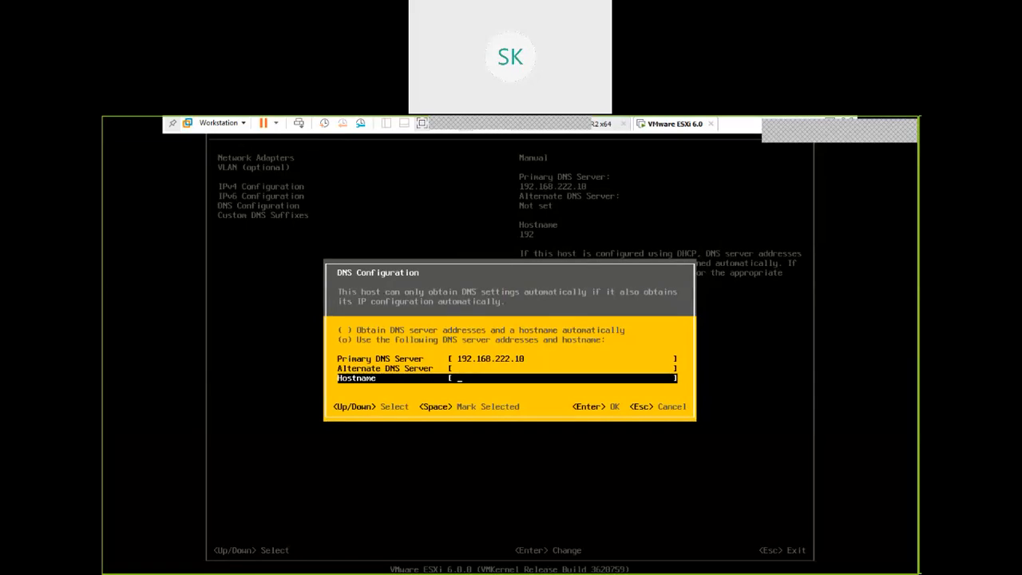
text(LabEsxi1.lab.com)
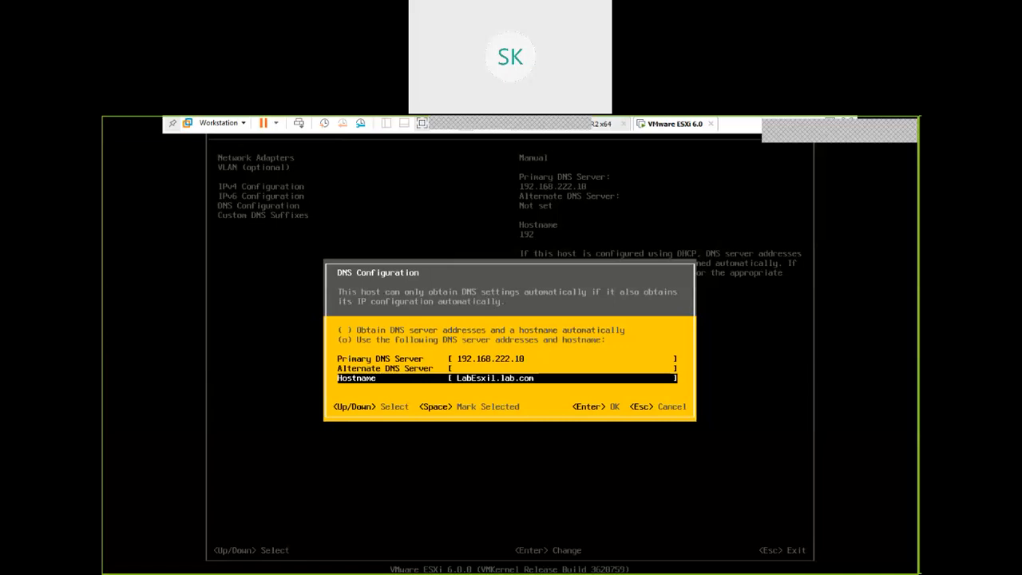
key(Return)
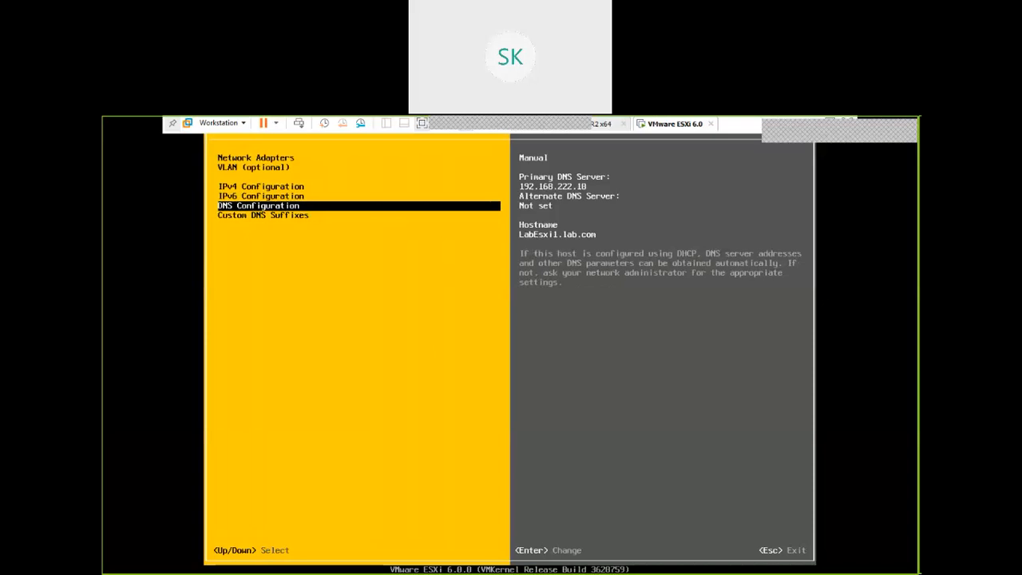
key(Escape)
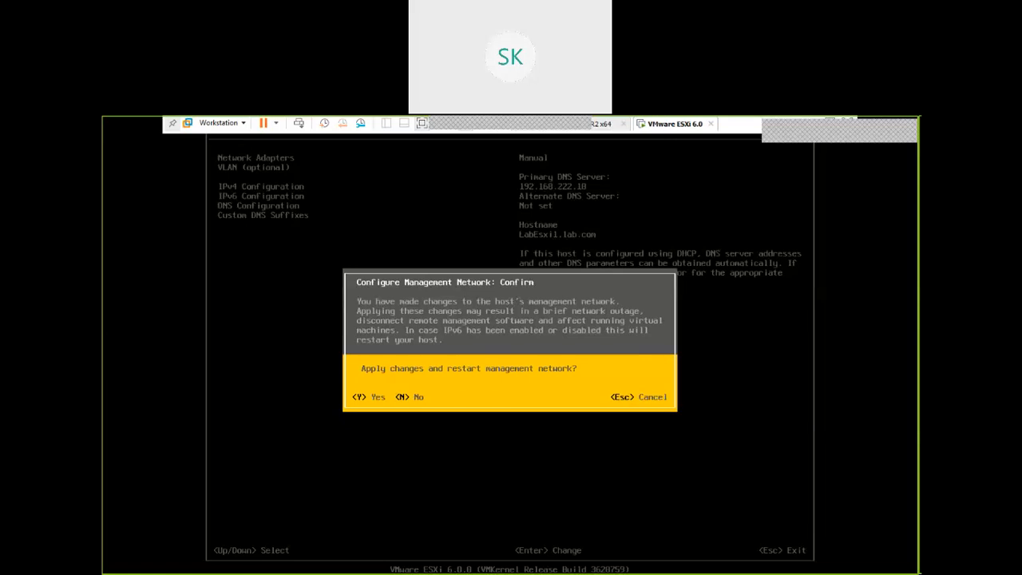
key(y)
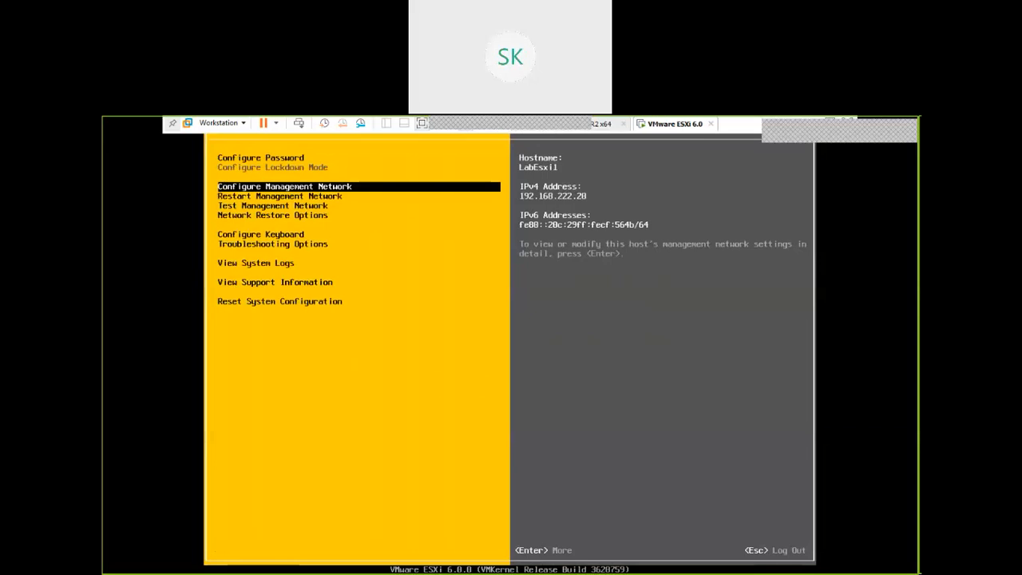
Run the management network test with the preset ping addresses and hostname, and close its results
key(Down)
key(Down)
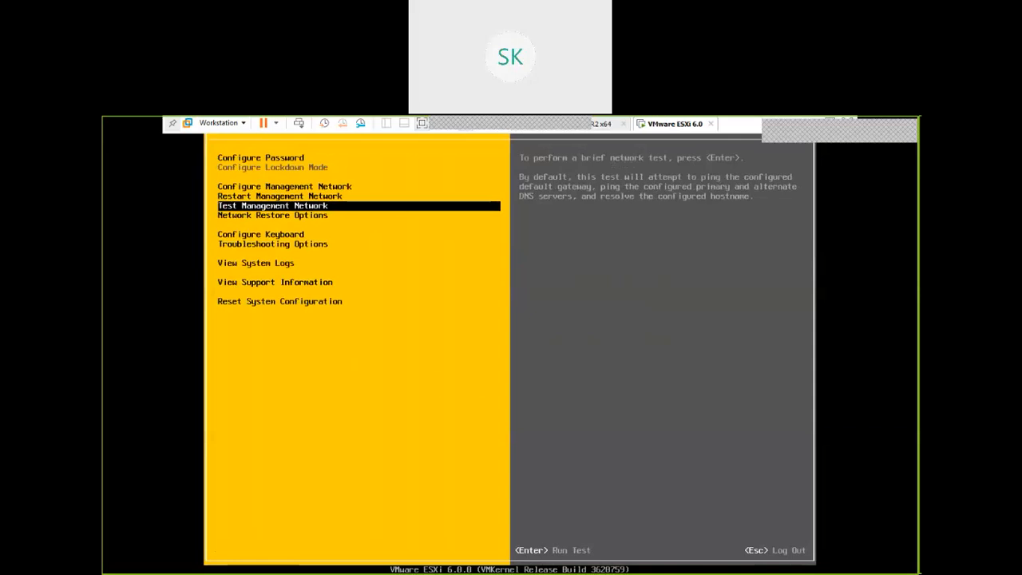
key(Return)
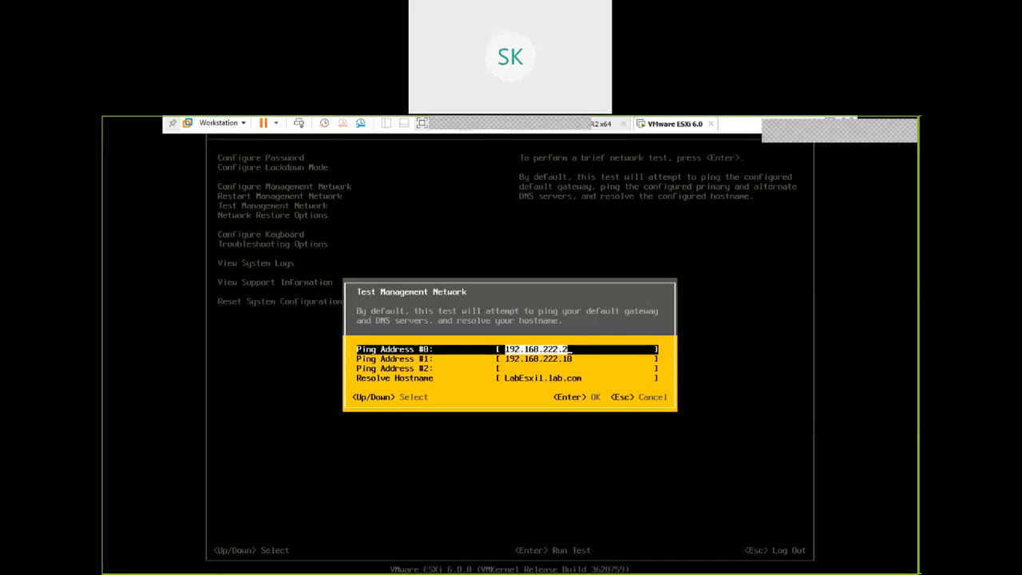
key(Return)
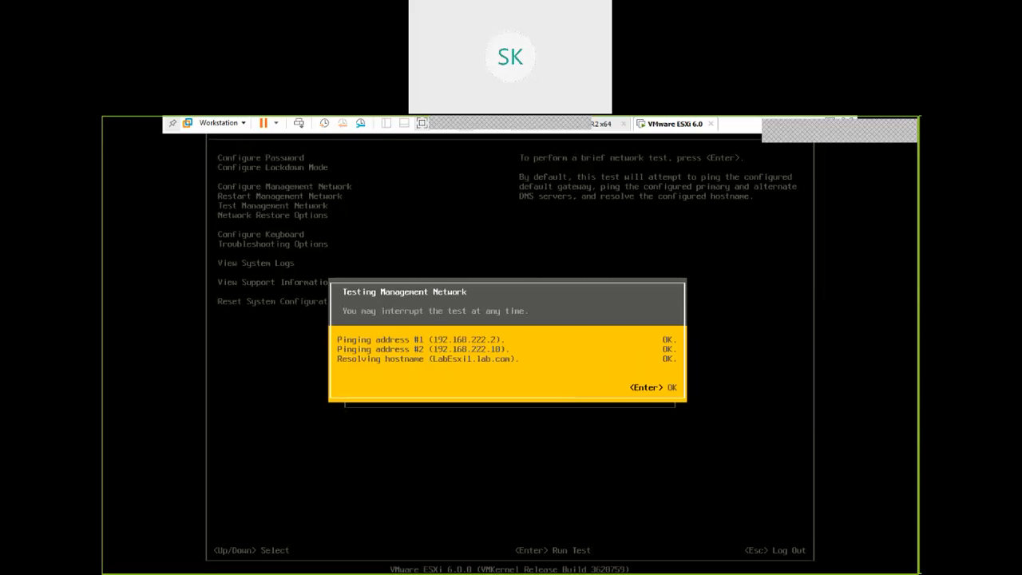
key(Return)
key(Return)
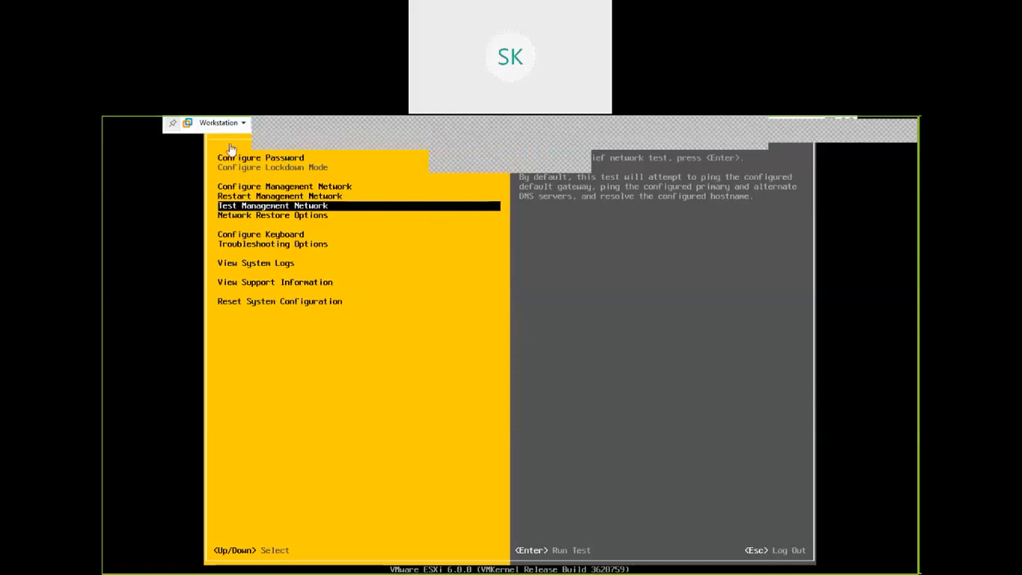
Leave the console's full-screen mode and minimize the Remote Desktop Connection and VMware Workstation windows
mouse_move(173, 125)
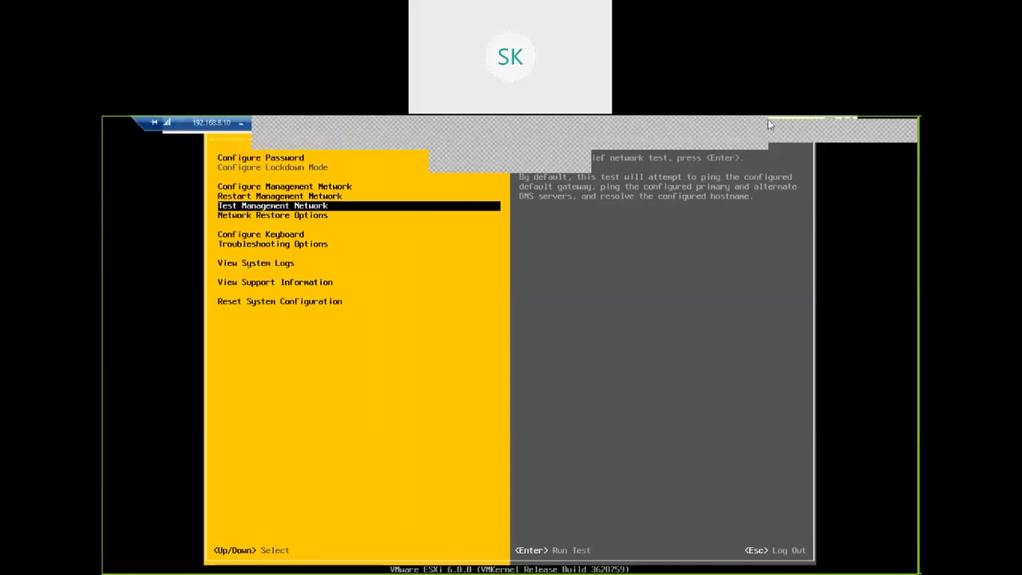
click(419, 123)
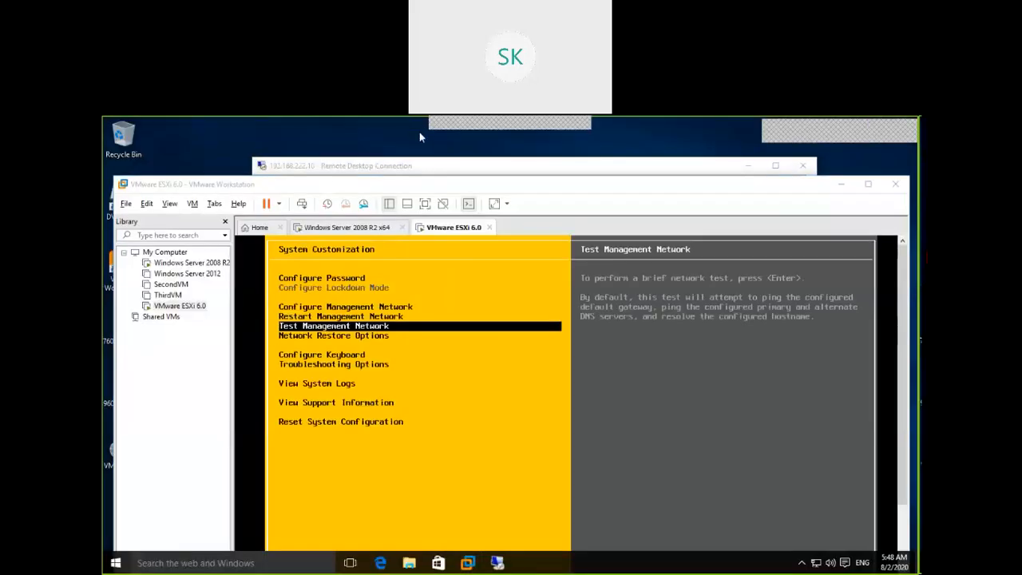
key(alt+Tab)
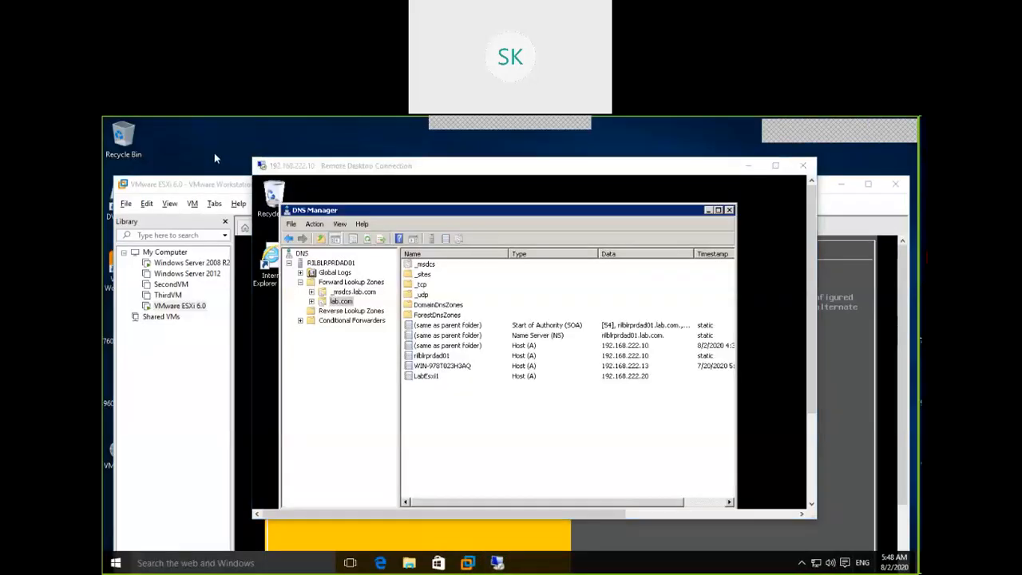
click(749, 168)
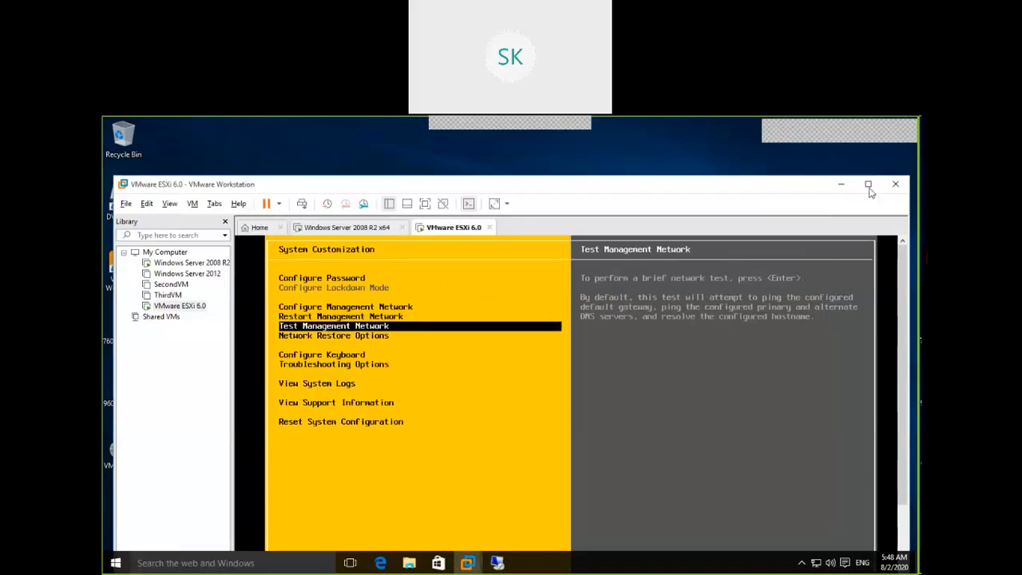
click(845, 185)
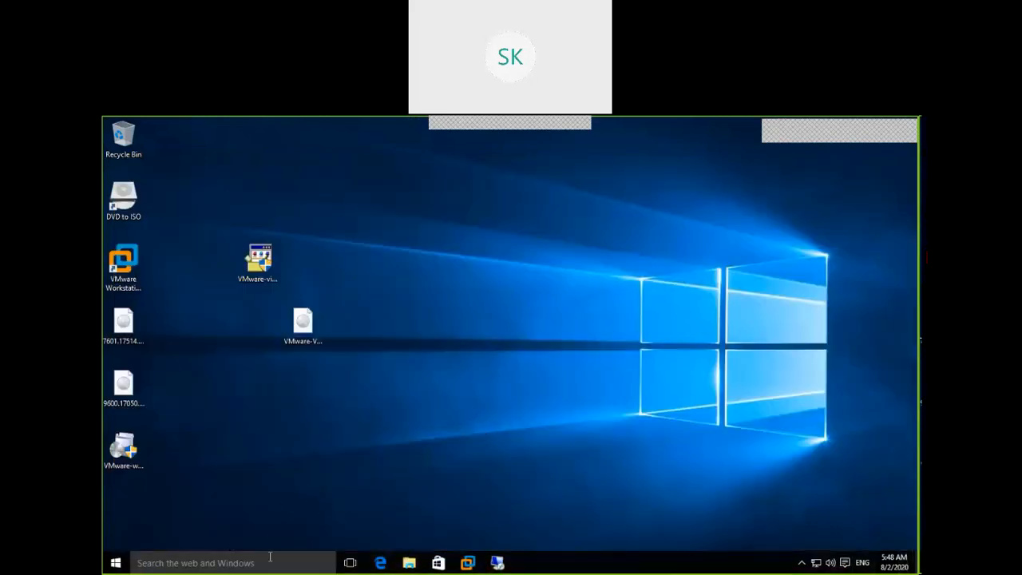
Switch to Microsoft Edge and close all the old page tabs, keeping only the Start tab
click(390, 568)
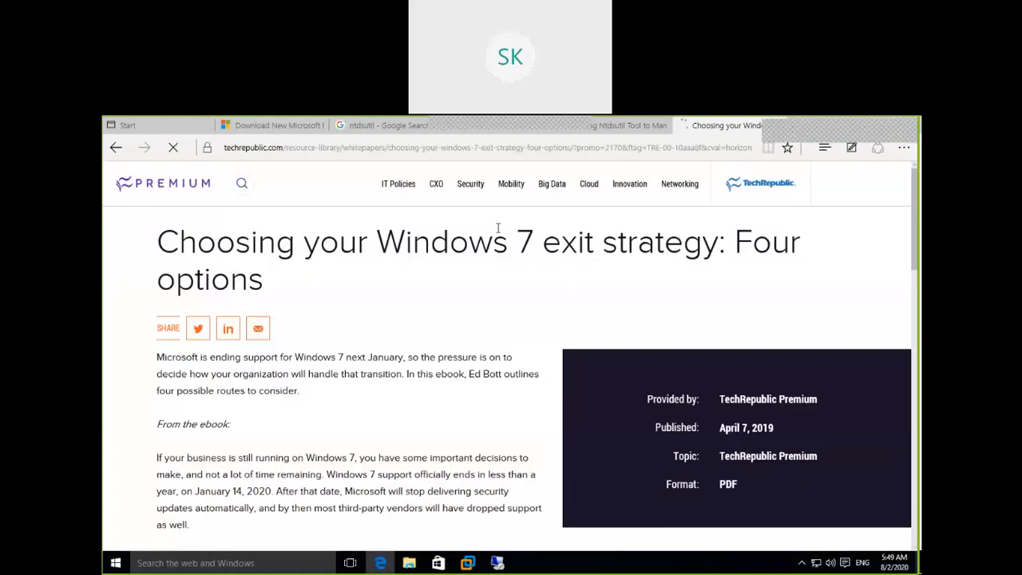
scroll(498, 231, down, 15)
click(314, 128)
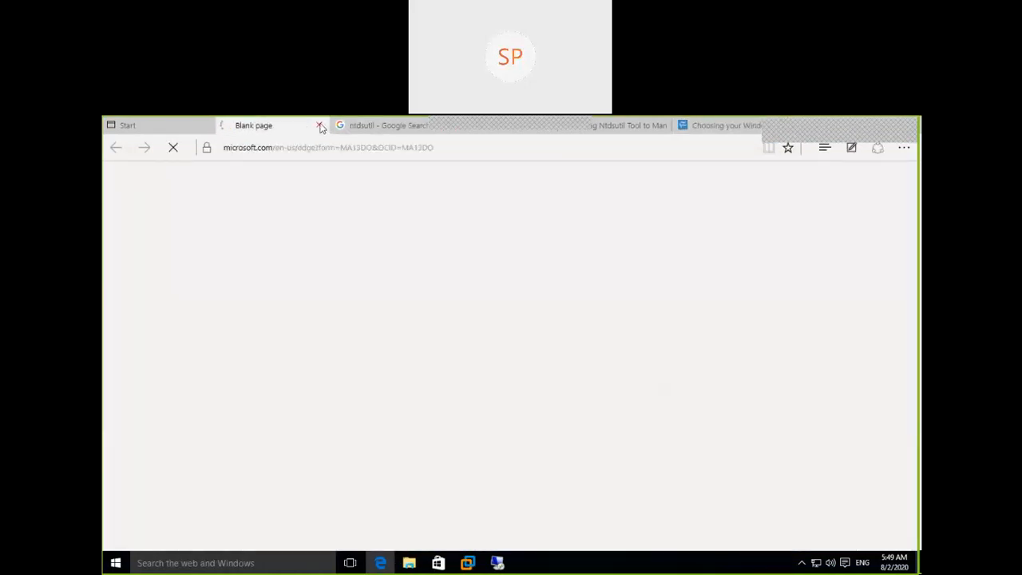
click(324, 126)
click(329, 126)
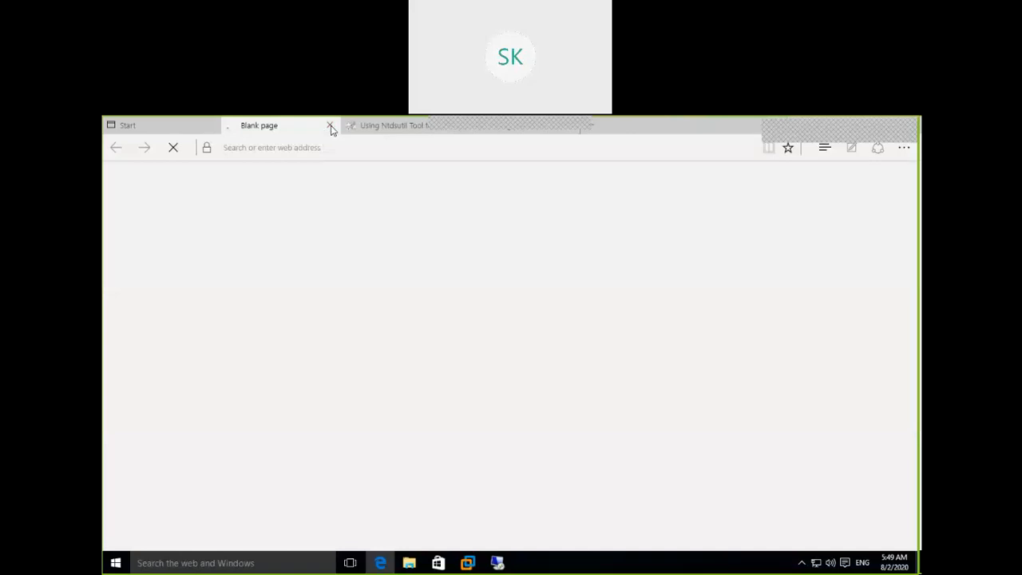
click(330, 125)
click(331, 126)
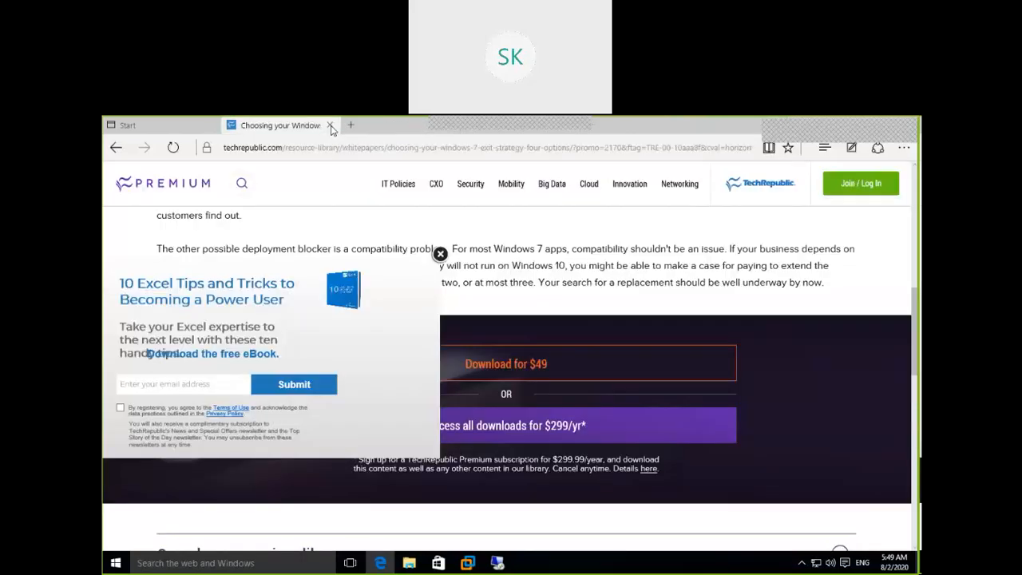
click(331, 126)
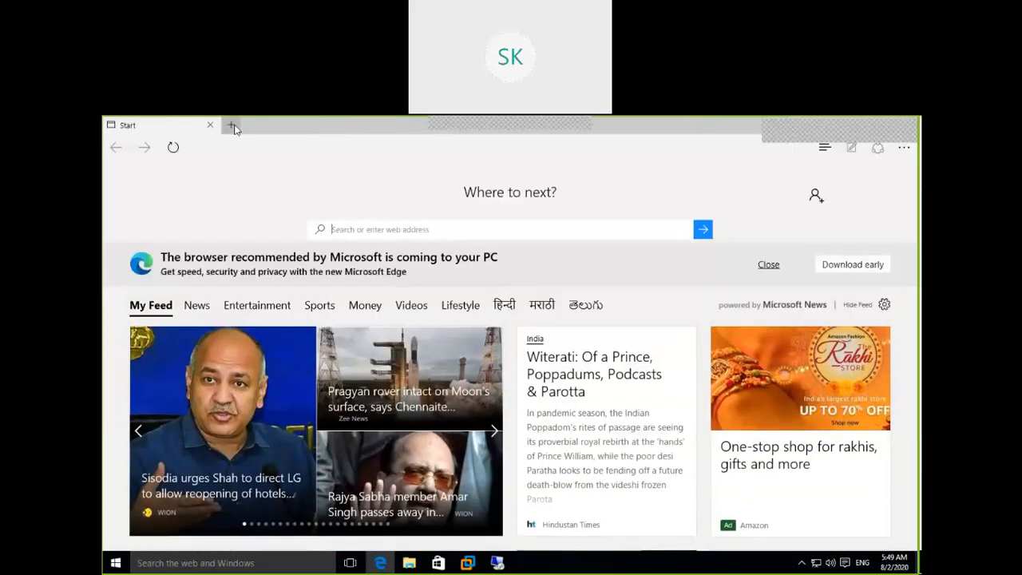
Open a new browser tab and view the list of past downloads
click(230, 125)
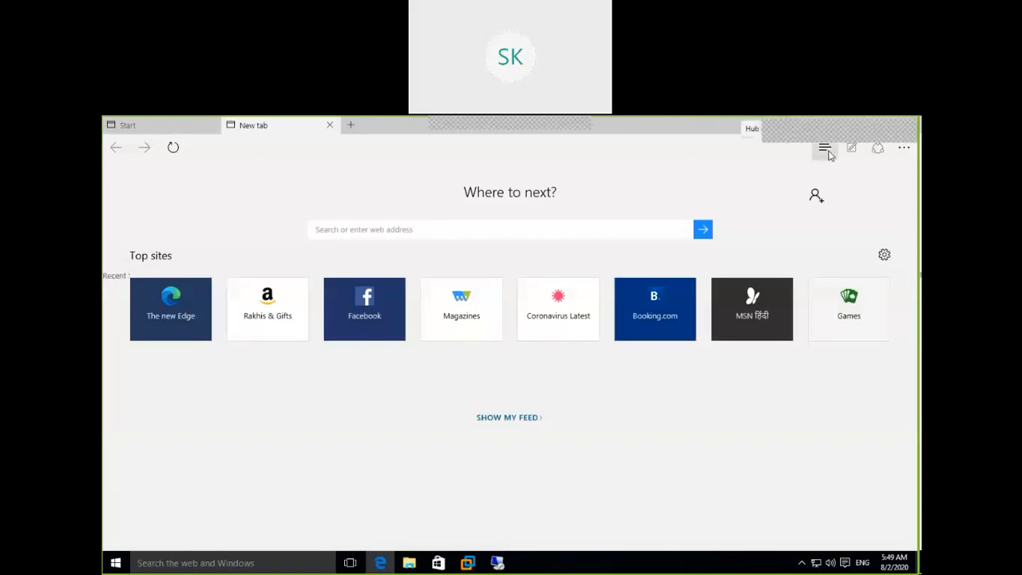
click(826, 151)
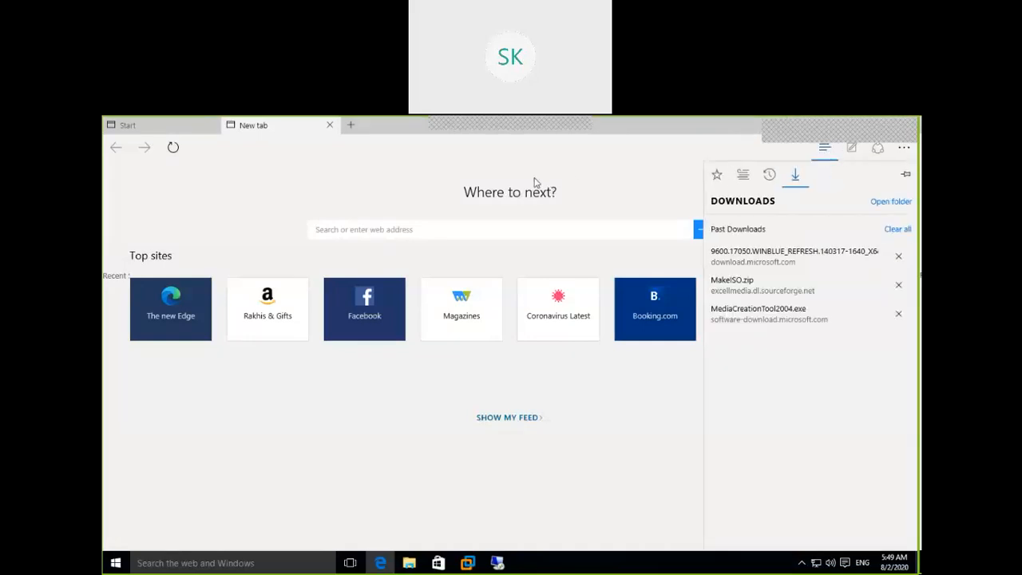
click(481, 160)
Try to open the ESXi host's web page at http:\\192.168.222.20 in the Start tab
click(172, 134)
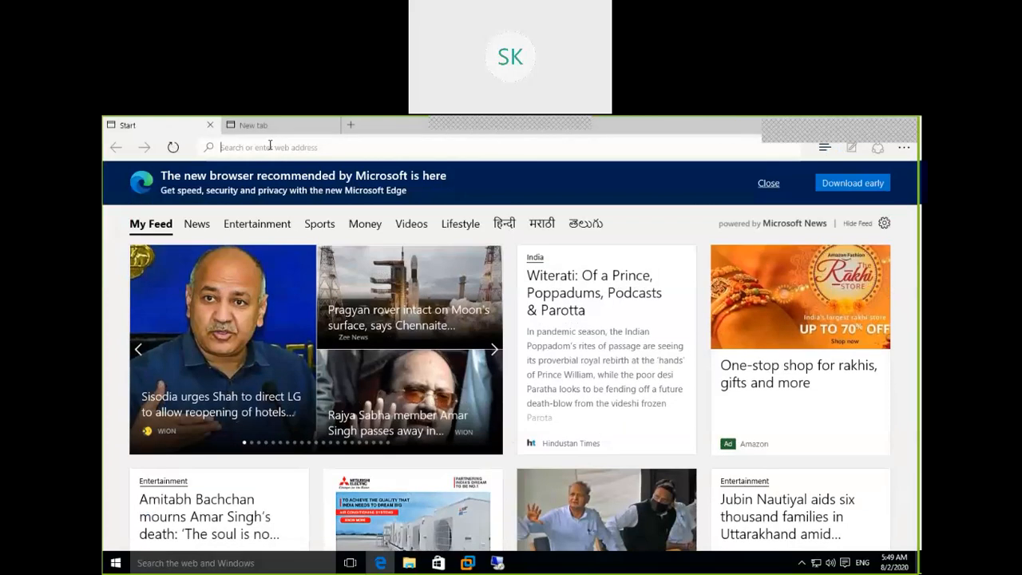
text(http)
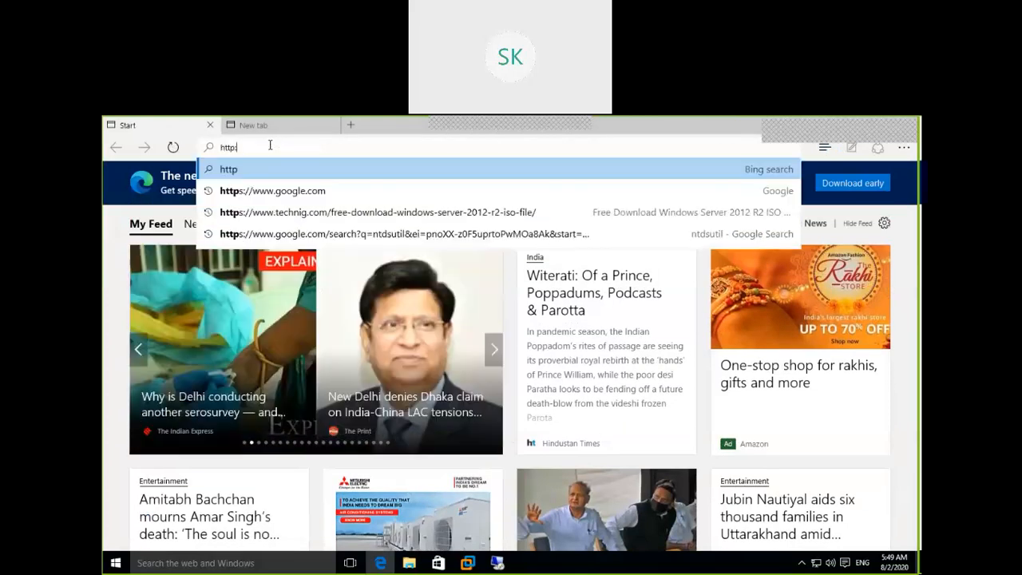
text(:\\192)
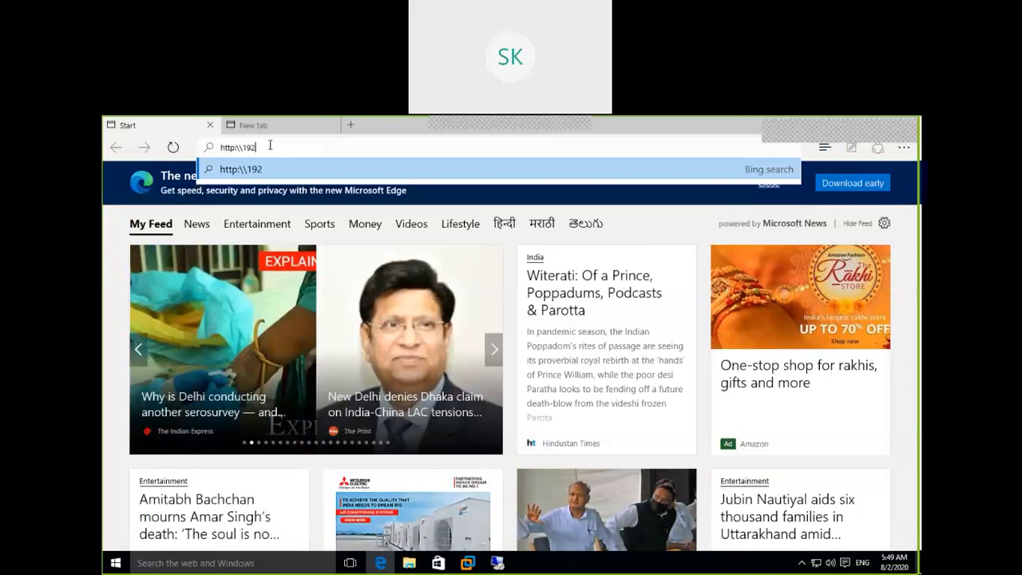
text(.168.222)
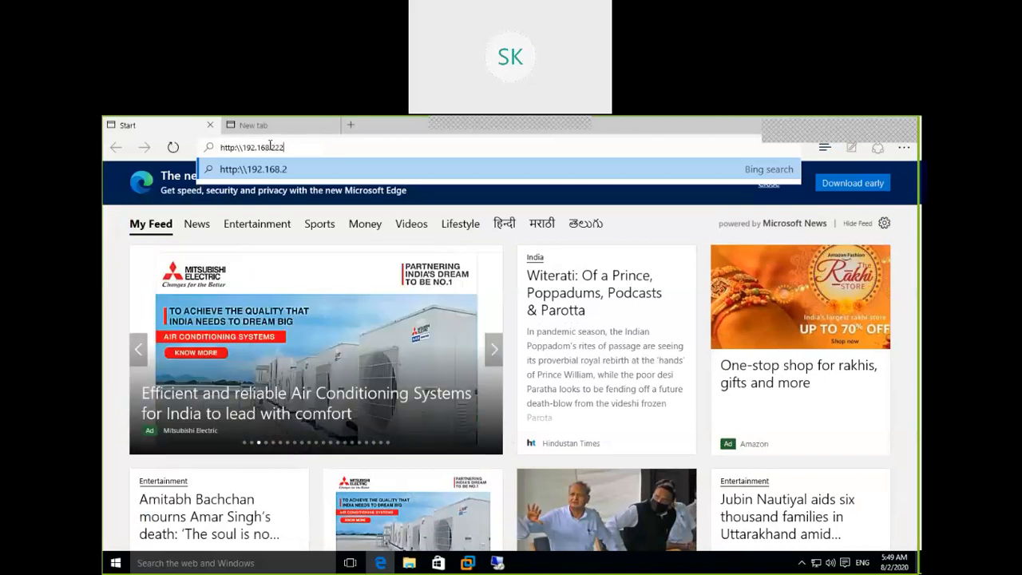
text(.20)
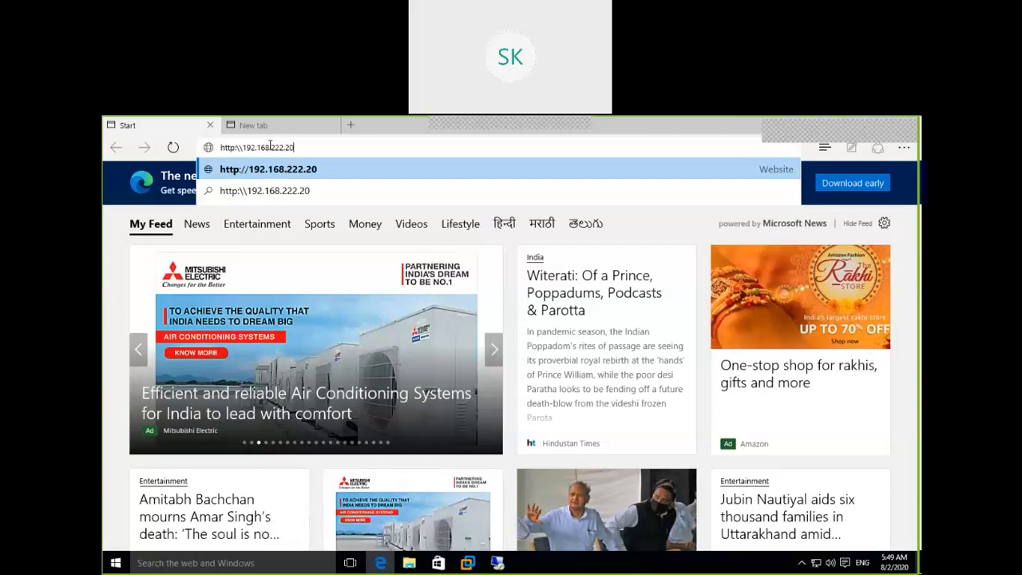
key(Return)
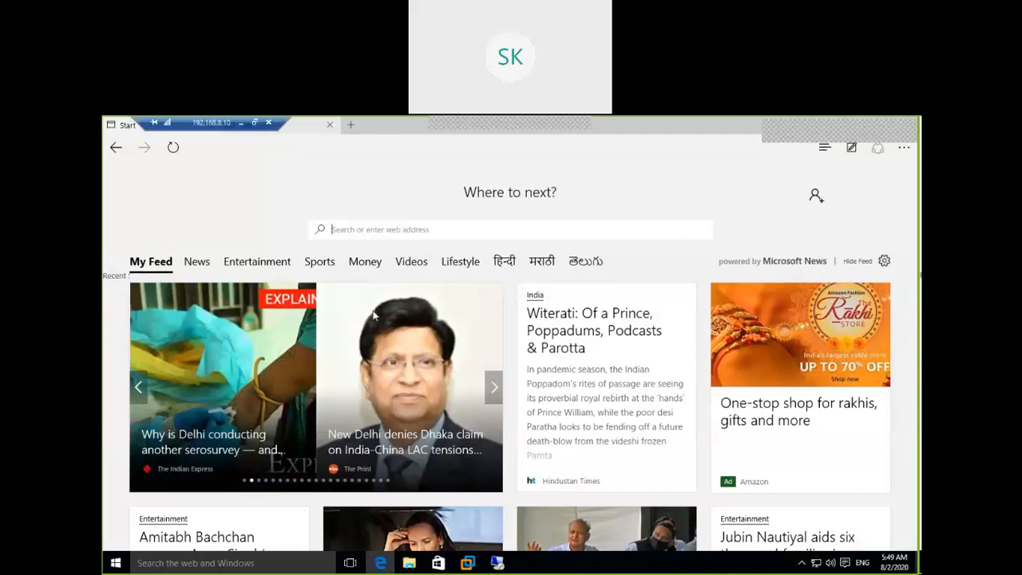
click(328, 126)
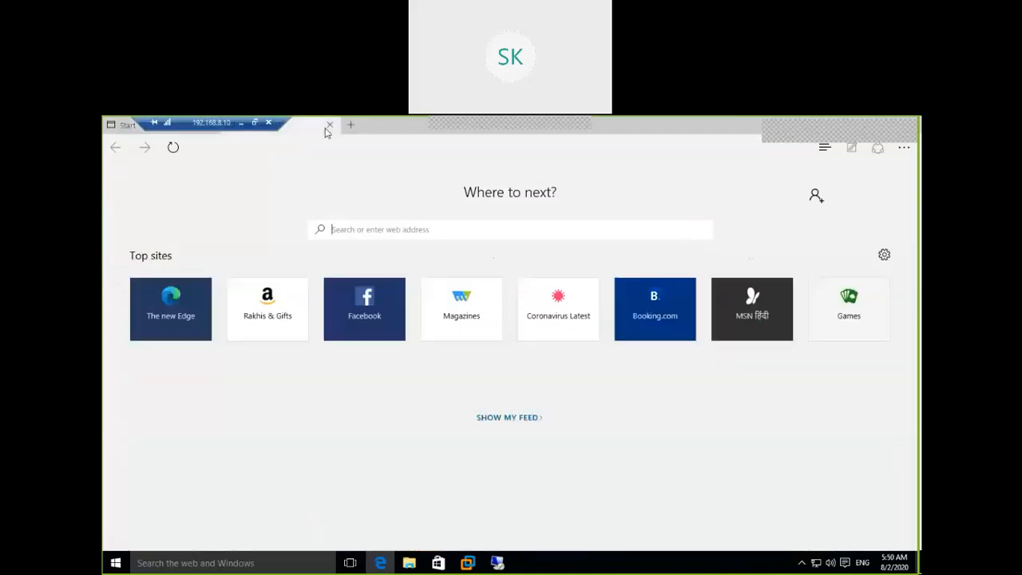
click(133, 127)
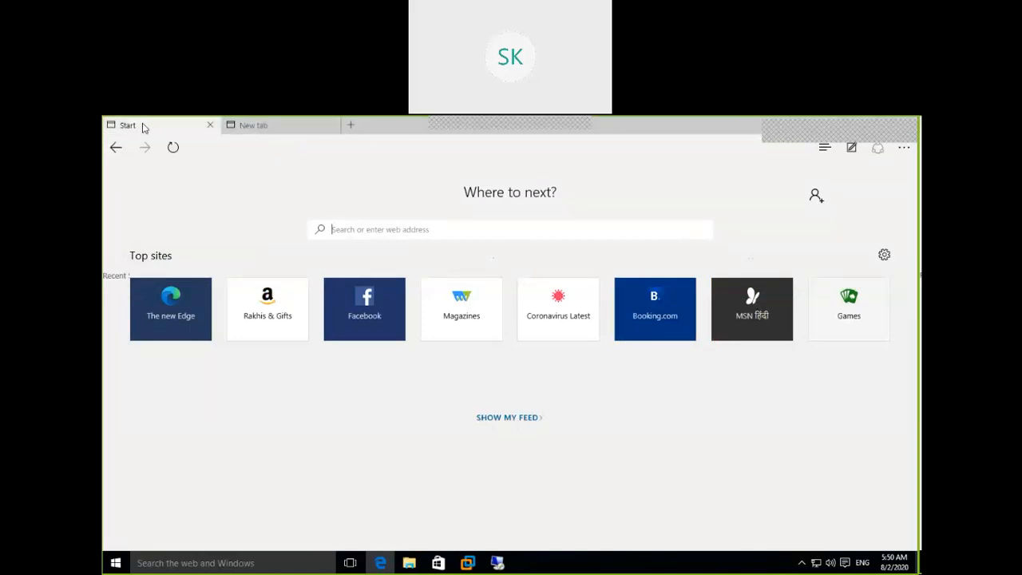
click(350, 126)
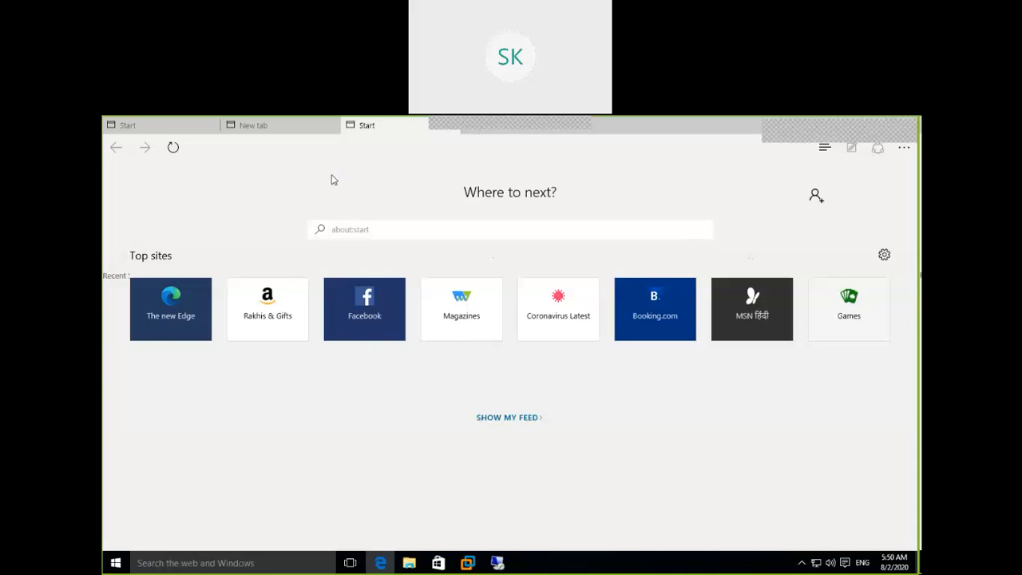
click(286, 128)
click(381, 129)
click(903, 149)
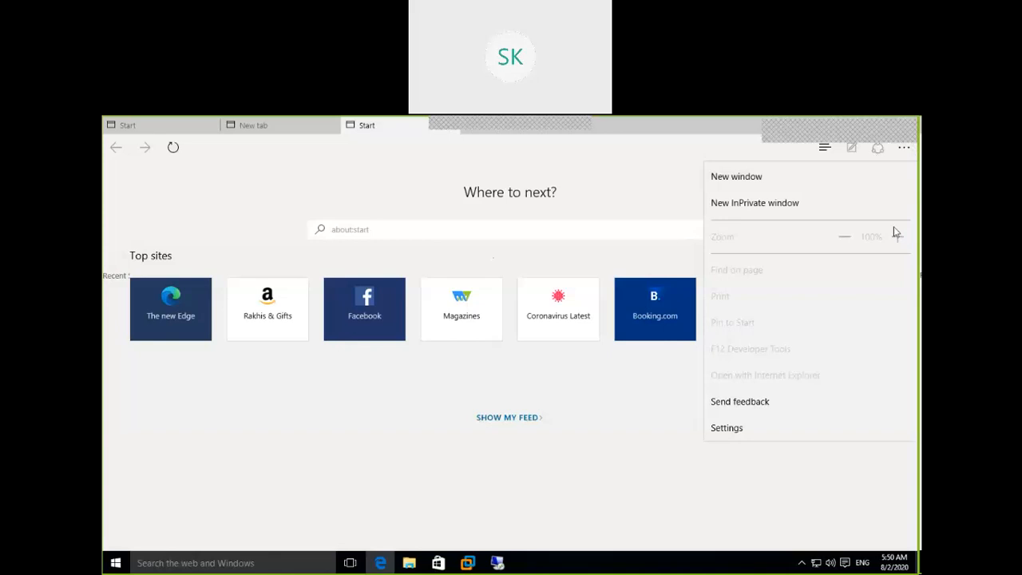
click(394, 188)
click(213, 130)
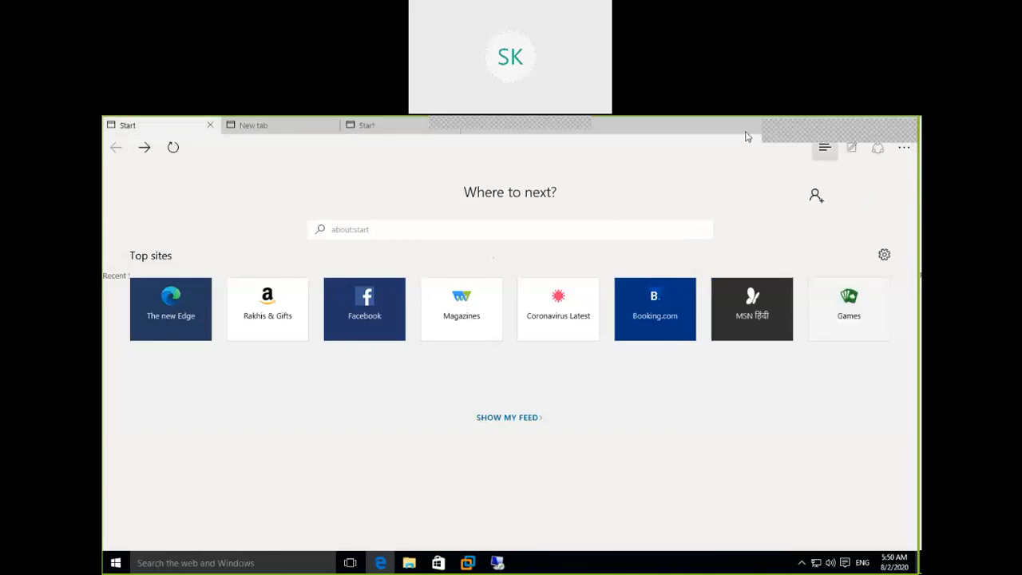
Close the browser with all its tabs and reopen Microsoft Edge in a maximized window
double_click(707, 121)
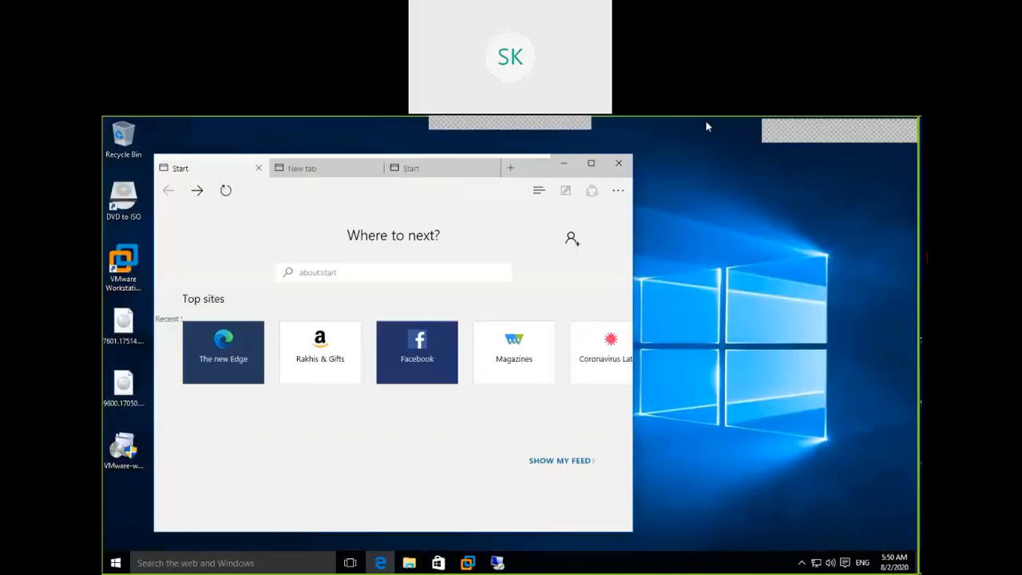
click(619, 163)
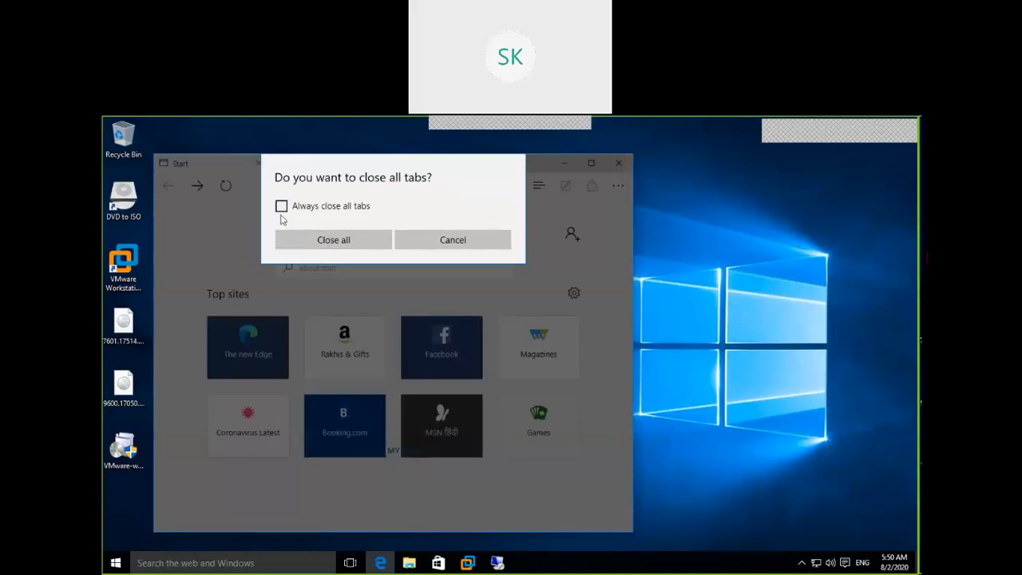
click(362, 239)
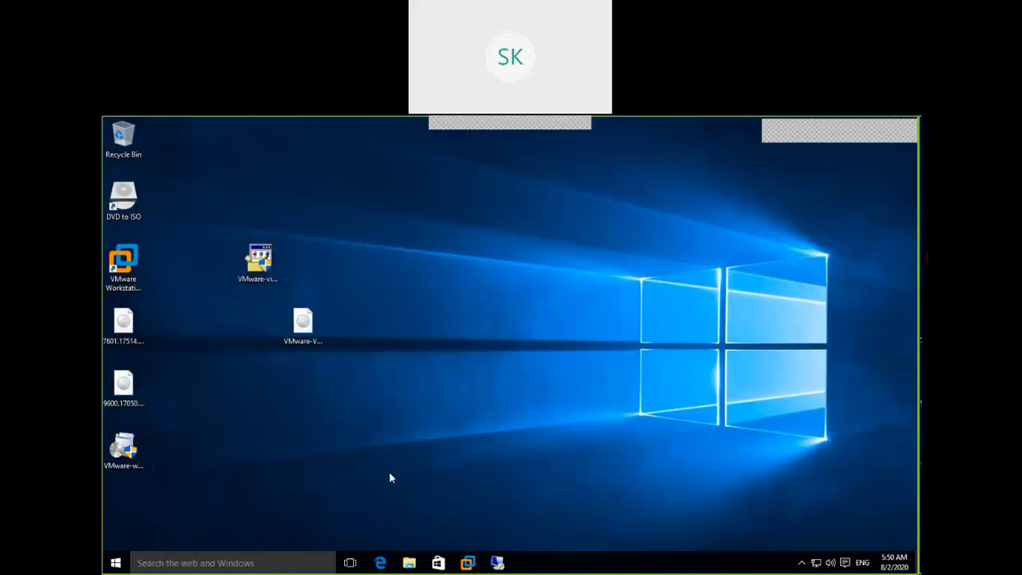
click(381, 563)
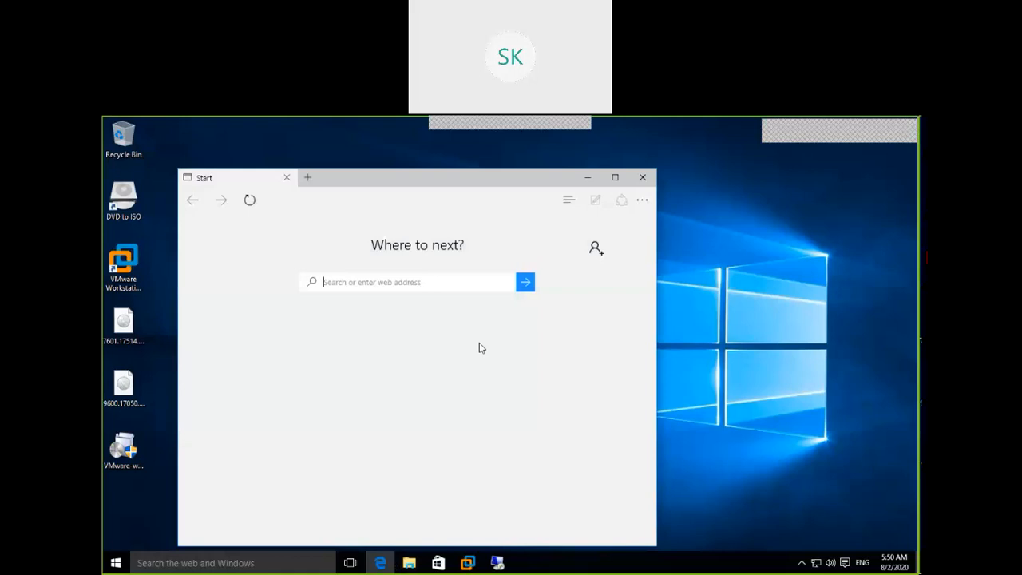
click(615, 178)
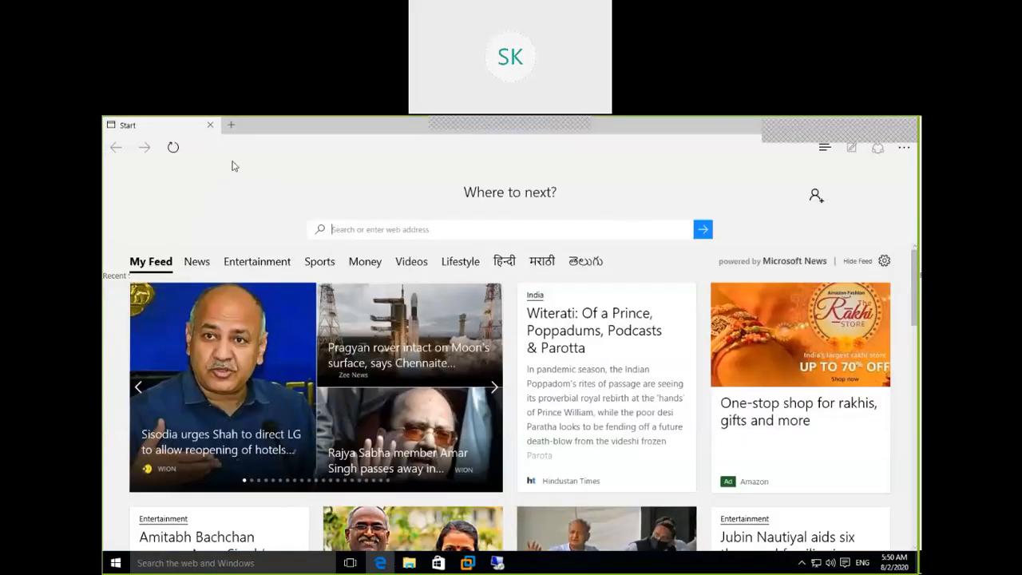
click(174, 146)
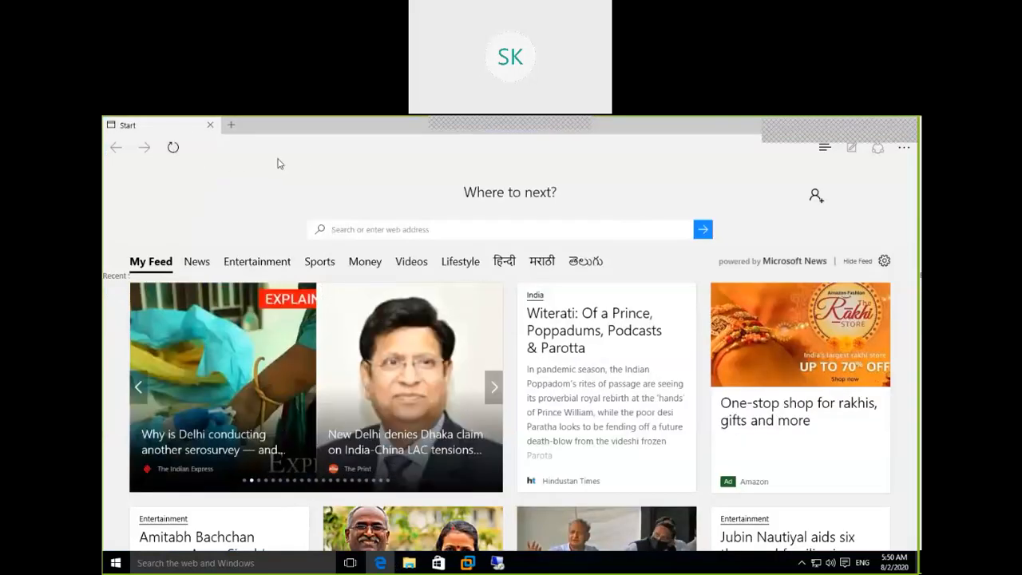
right_click(285, 127)
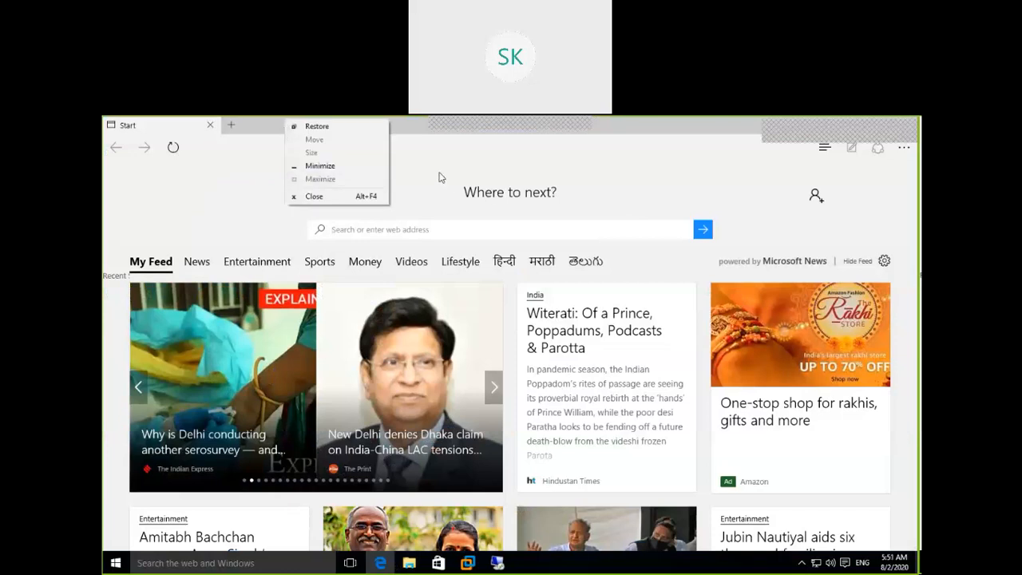
click(440, 176)
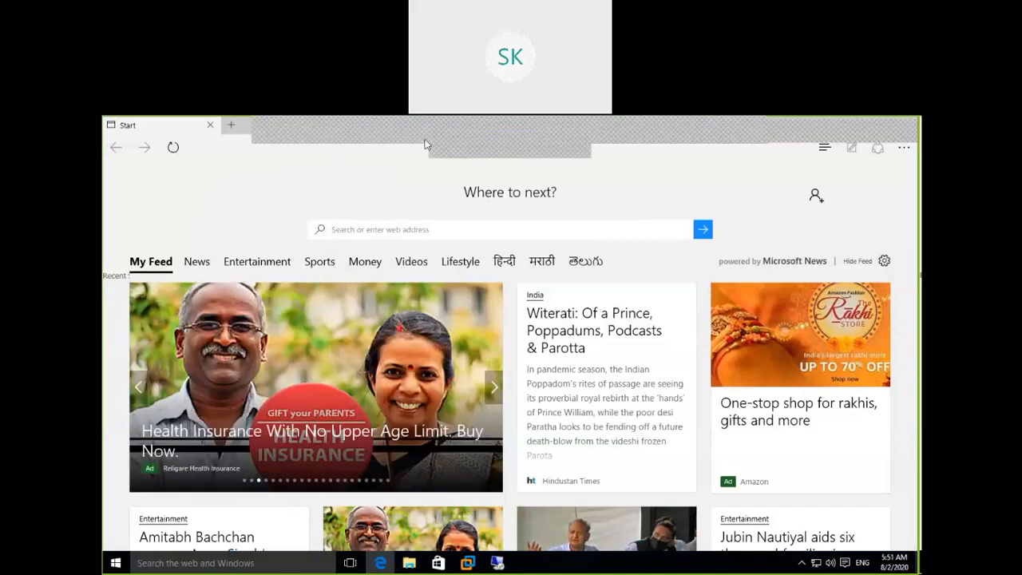
click(494, 136)
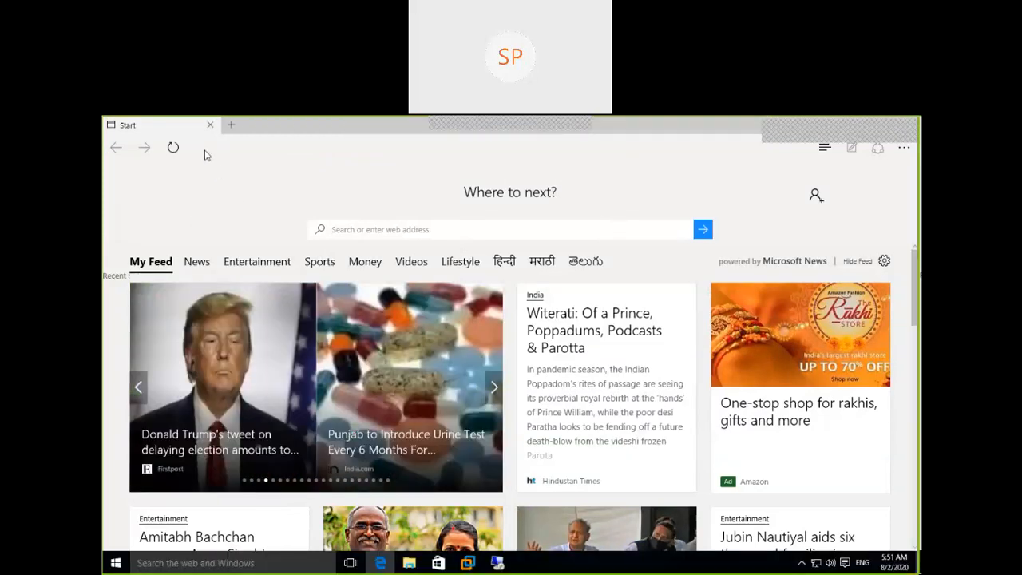
Try to load the ESXi host's web page using only the address 192.168.222.20, without the http prefix
scroll(204, 154, down, 1)
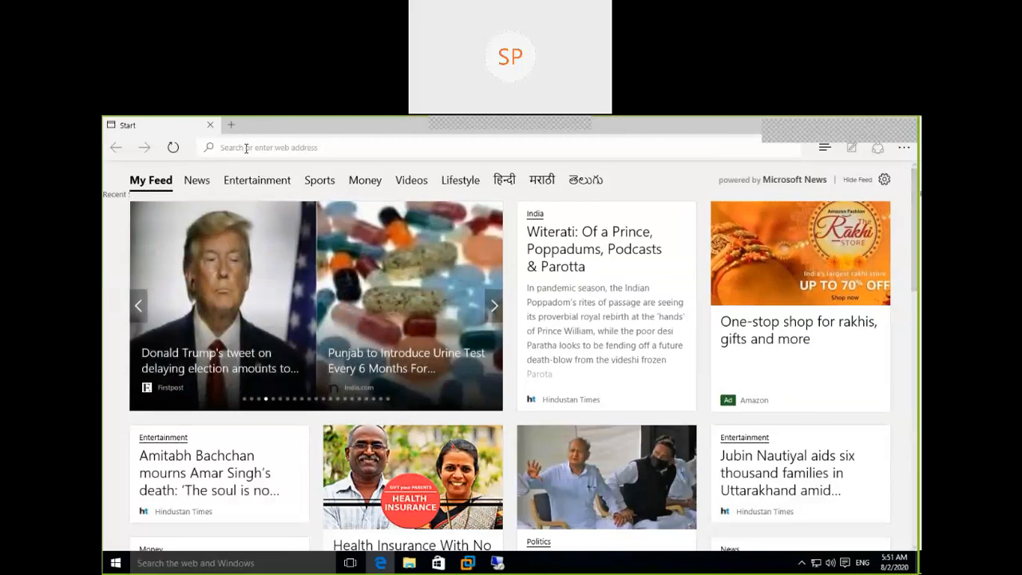
text(h)
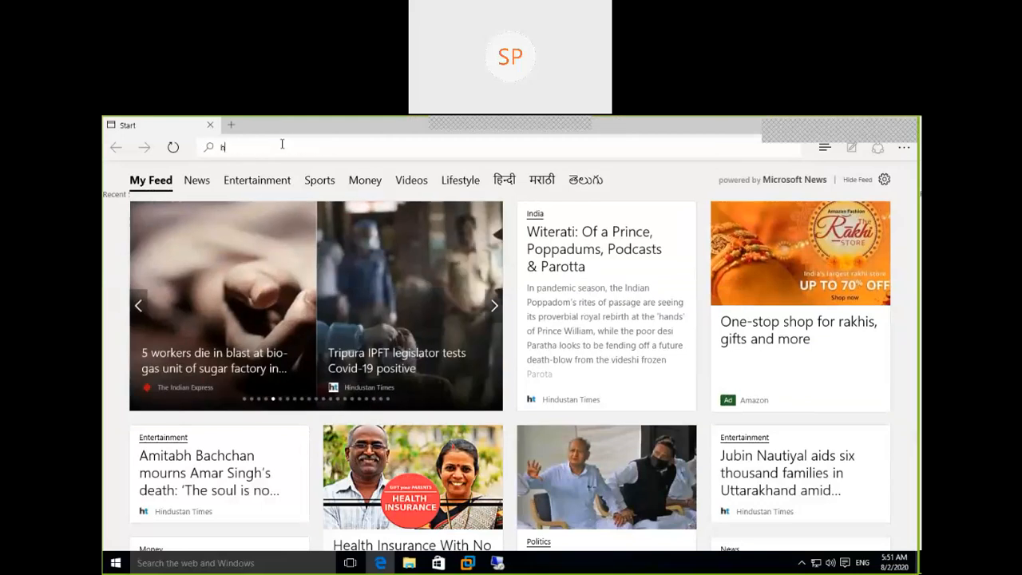
text(ttp:\\)
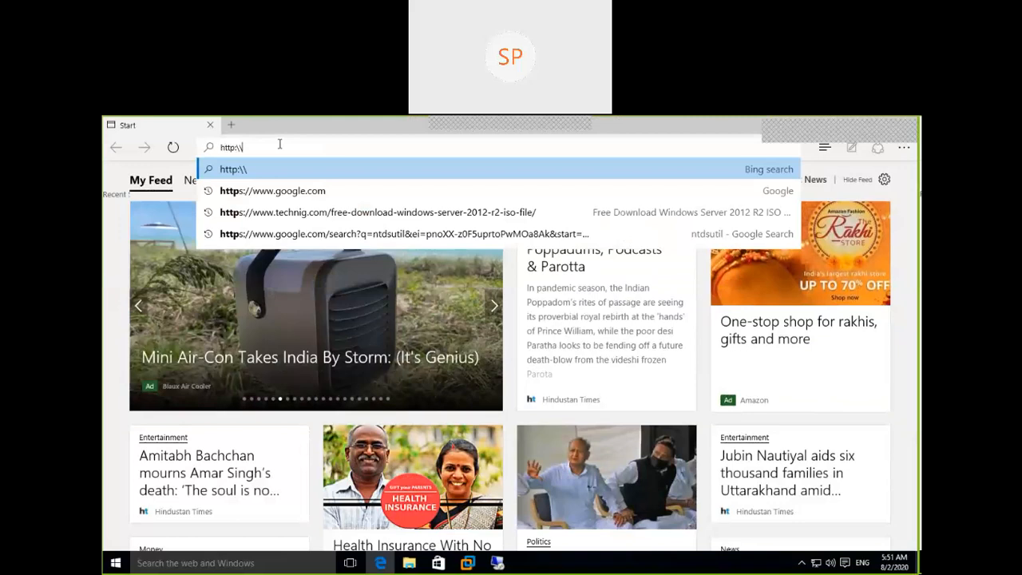
key(BackSpace)
key(BackSpace)
key(BackSpace)
key(BackSpace)
key(BackSpace)
key(BackSpace)
key(BackSpace)
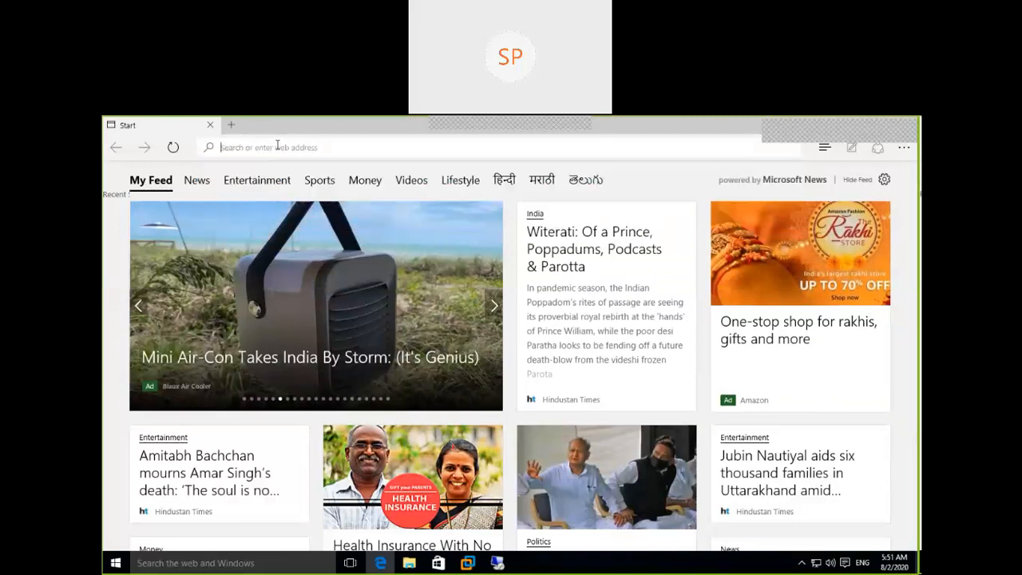
text(1)
key(End)
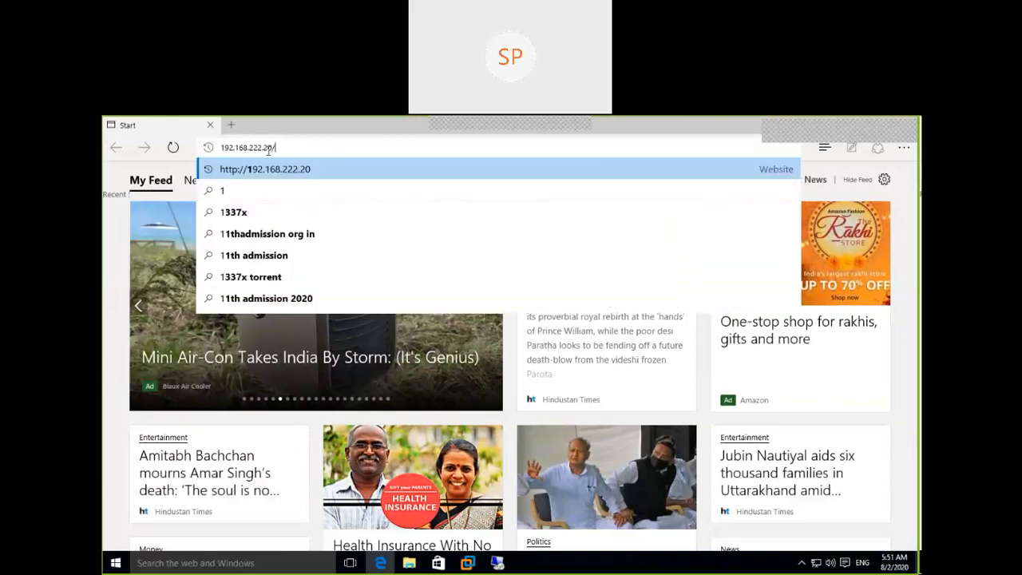
key(BackSpace)
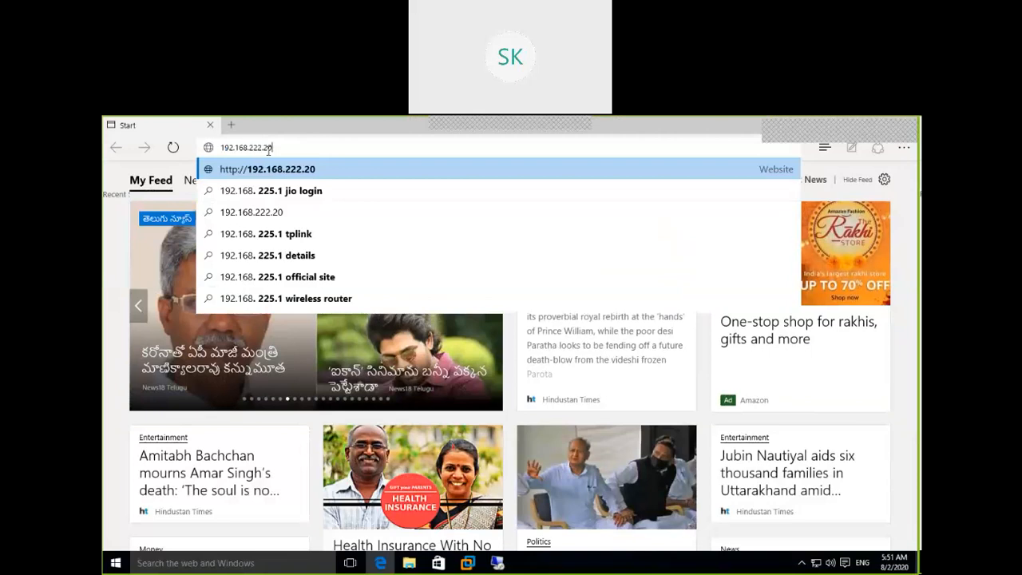
key(Return)
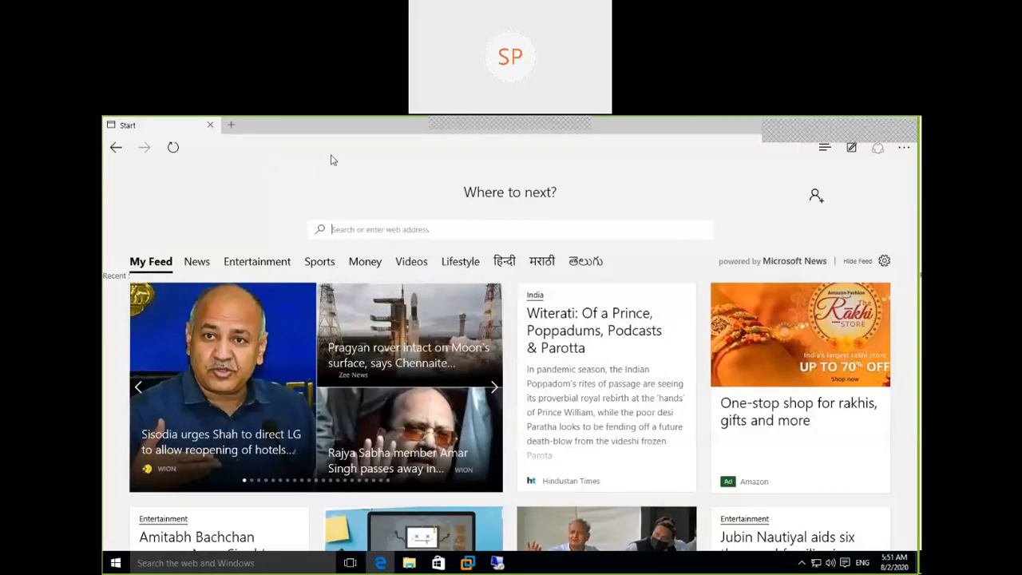
scroll(331, 160, down, 1)
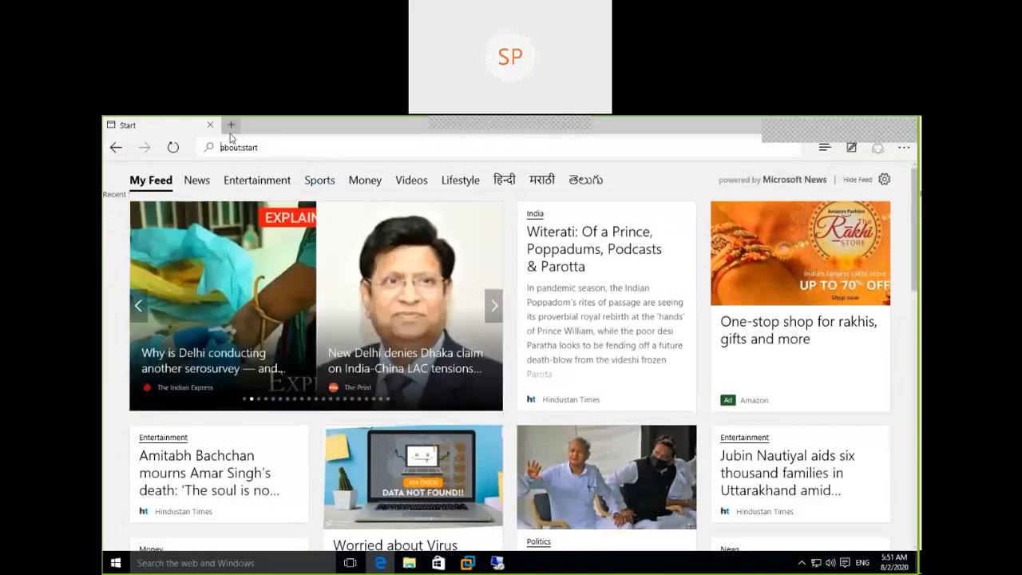
click(231, 125)
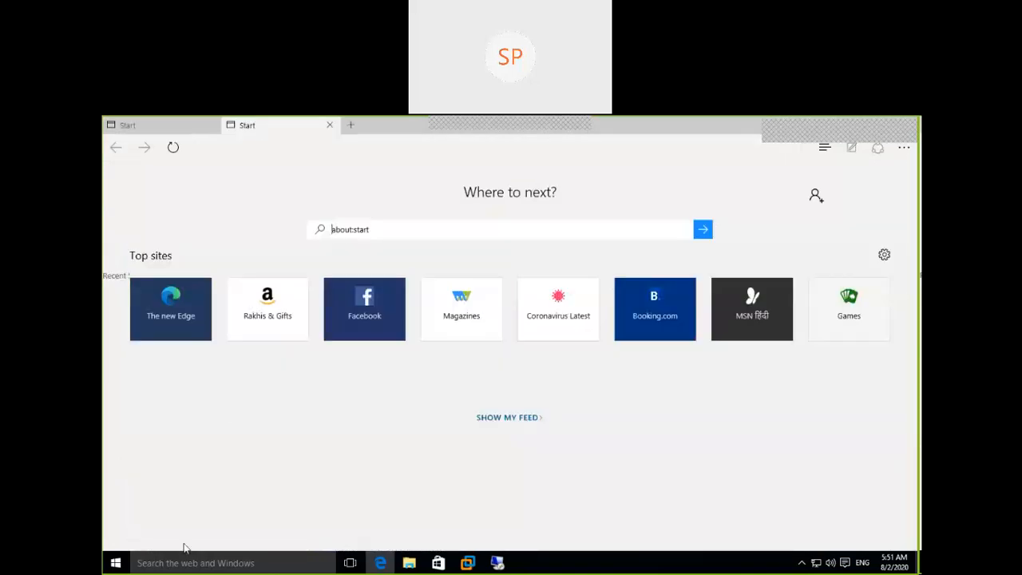
click(200, 559)
click(715, 132)
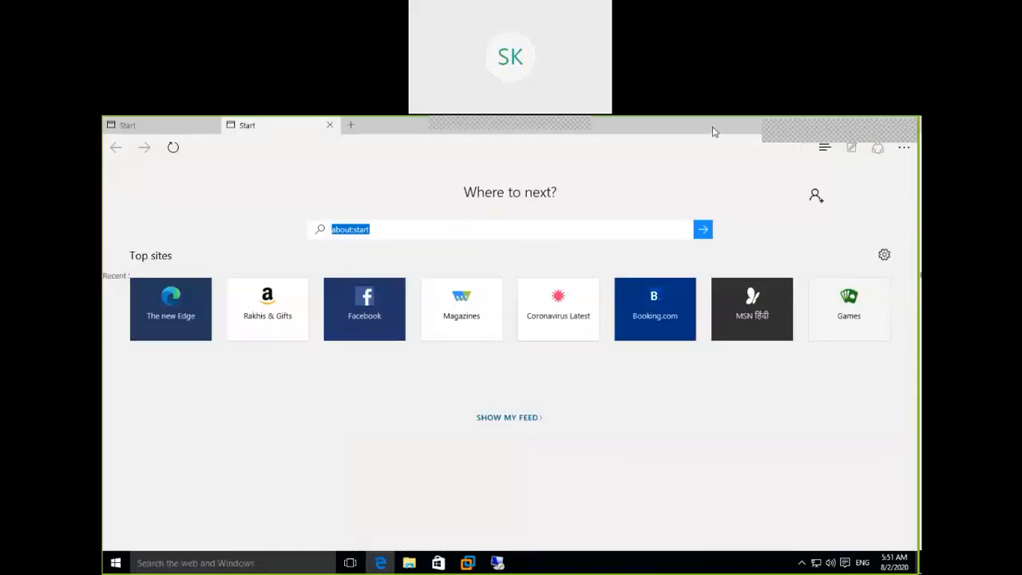
double_click(715, 131)
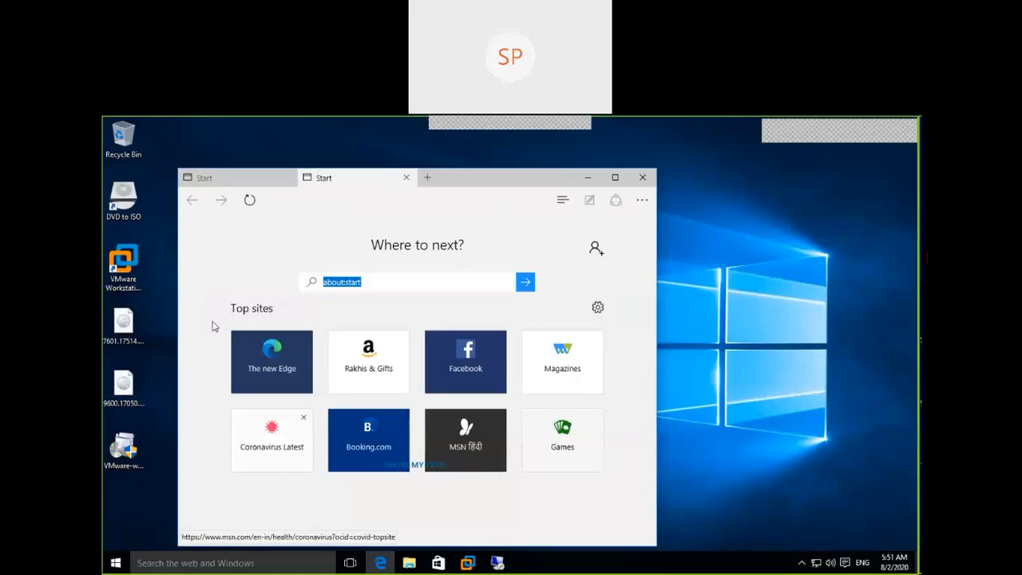
click(115, 563)
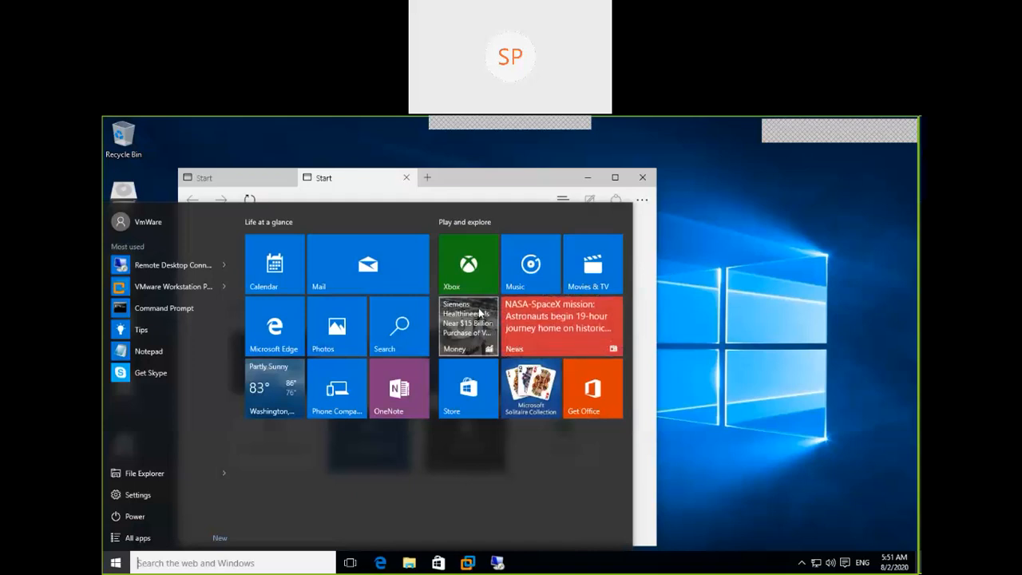
click(615, 177)
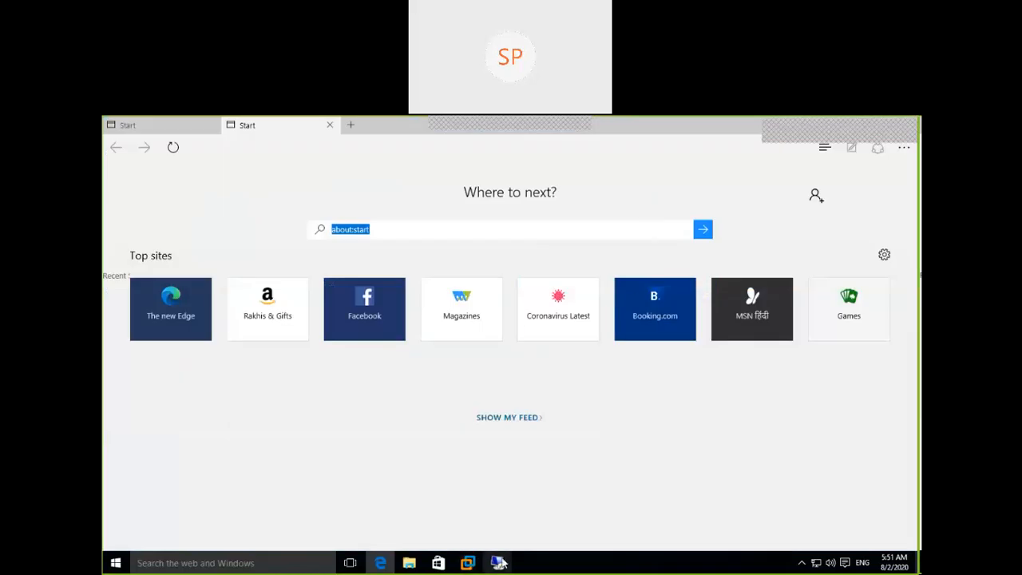
Switch to the maximized 192.168.222.10 remote desktop session, minimize DNS Manager, and start Internet Explorer with its setup postponed
click(497, 563)
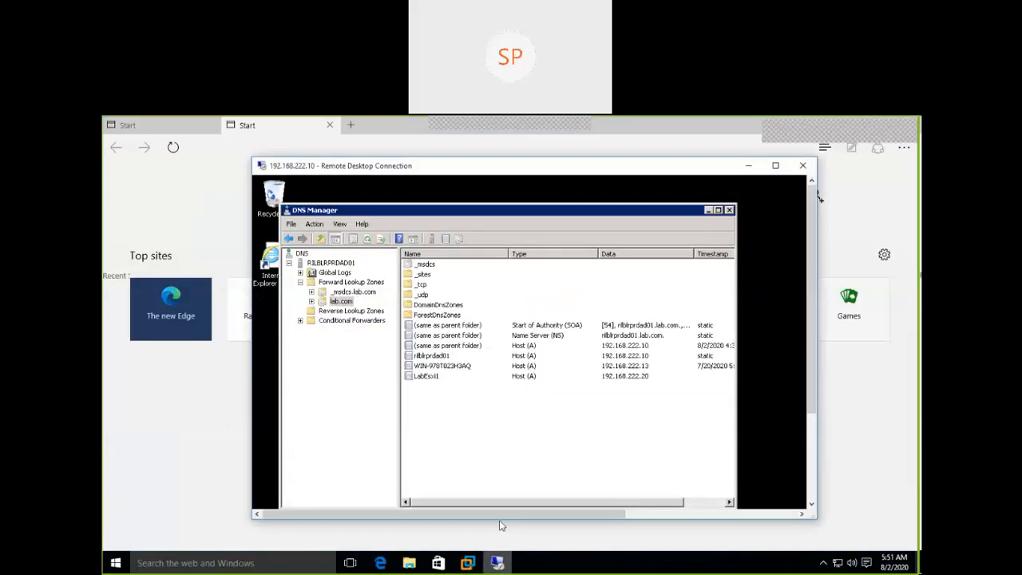
click(777, 166)
click(558, 150)
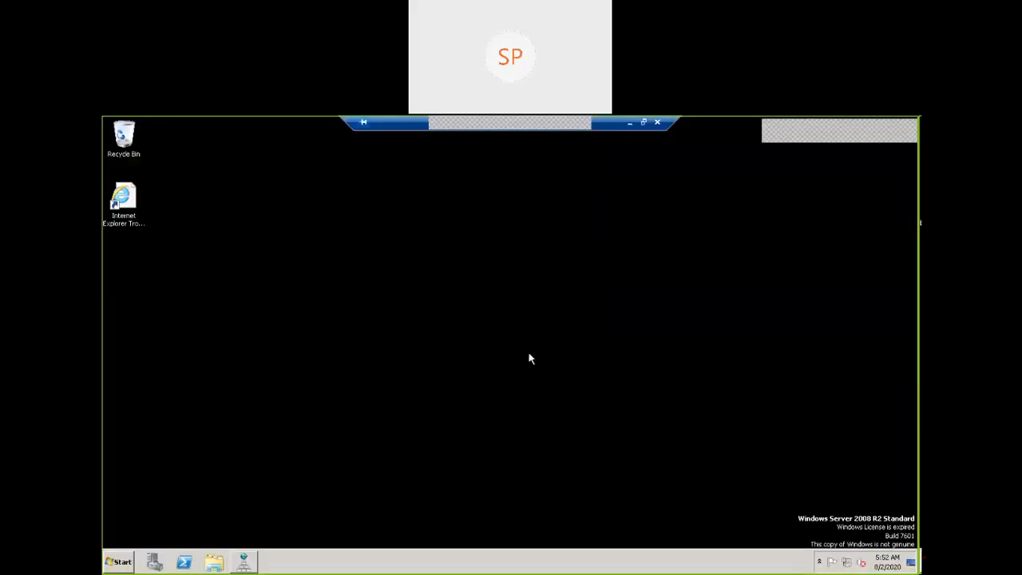
click(118, 562)
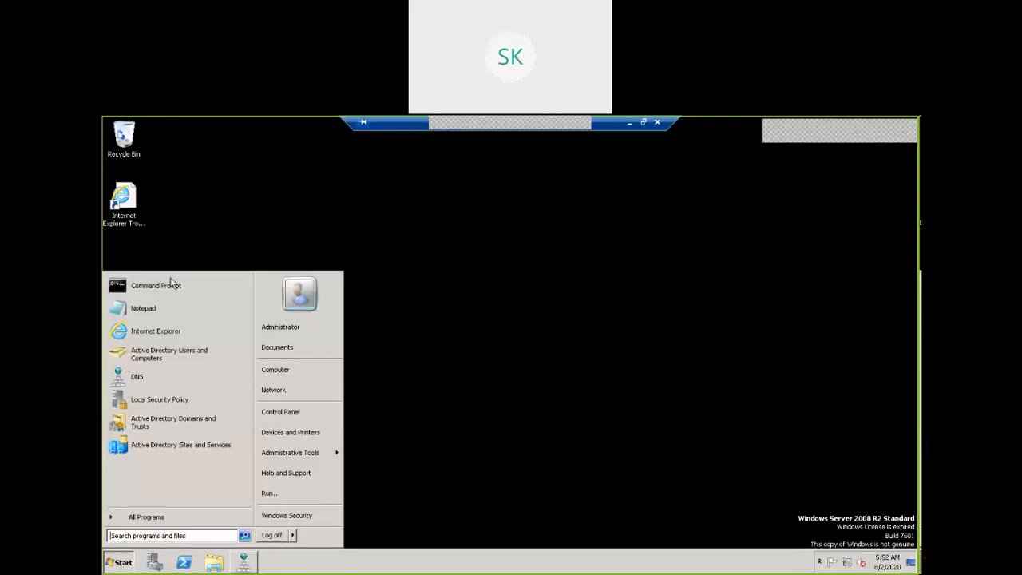
click(163, 335)
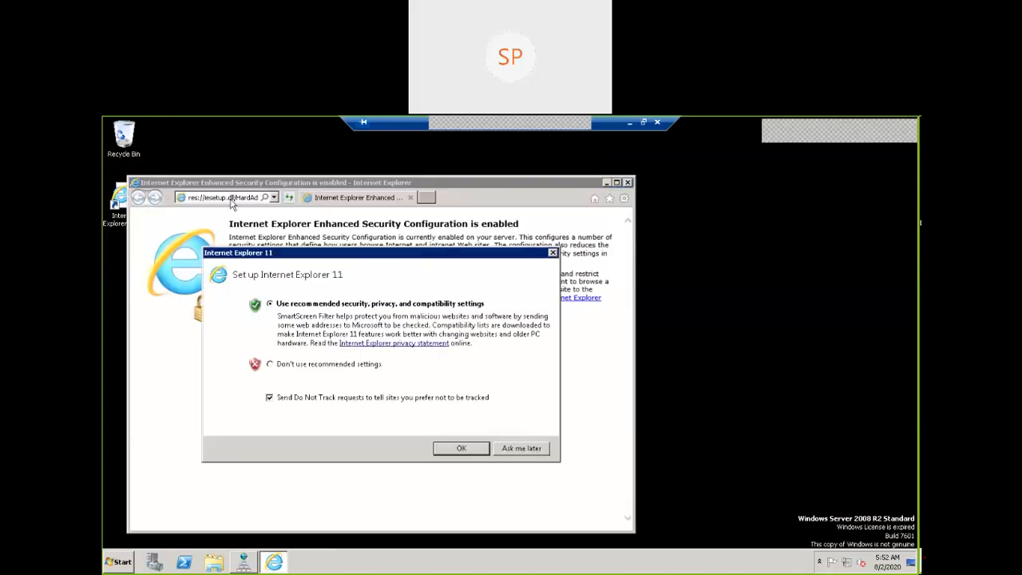
click(533, 449)
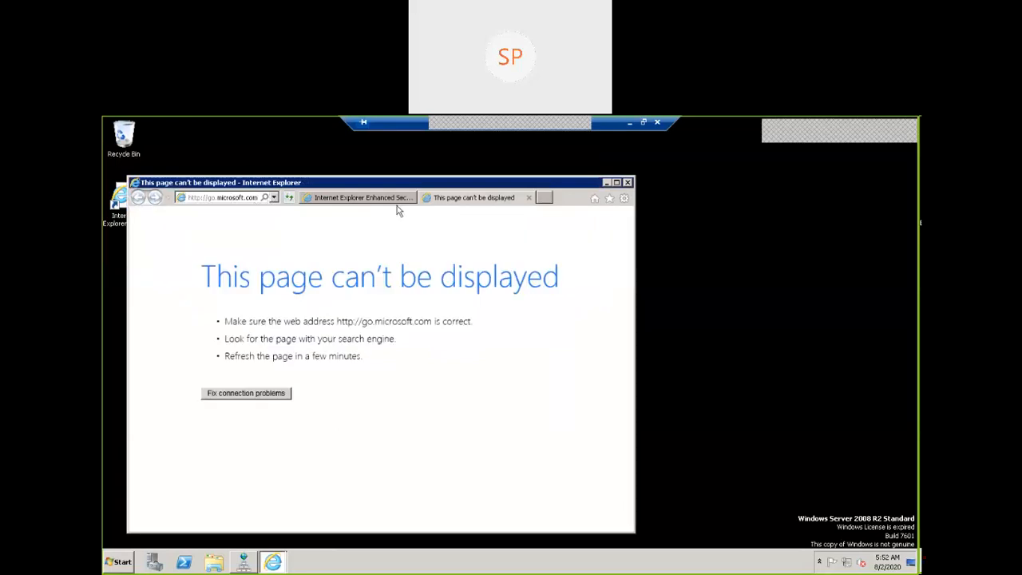
Load 192.168.222.20 in the Enhanced Security Configuration tab of the maximized browser and accept the secure connection alert
click(369, 202)
click(217, 199)
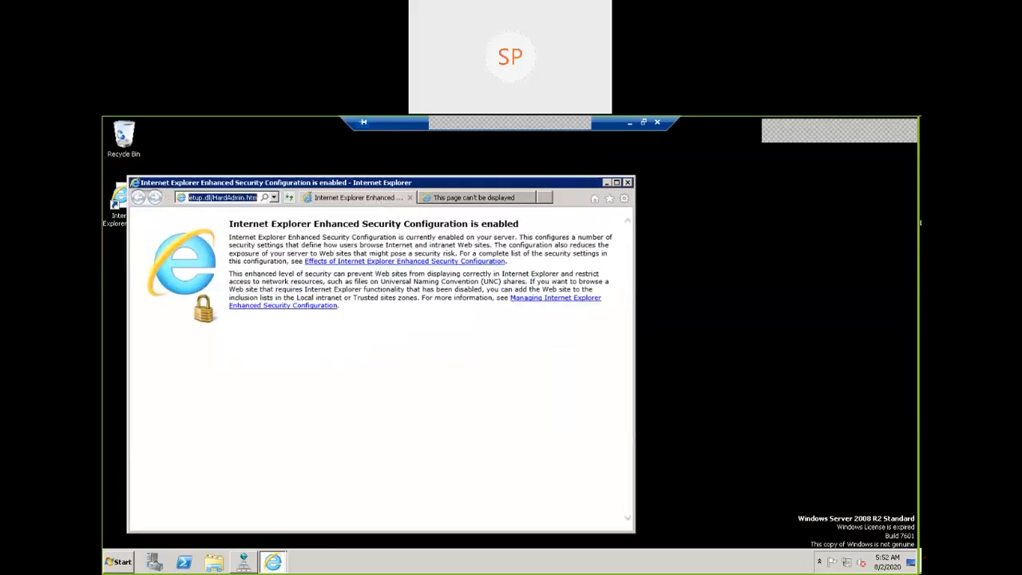
double_click(378, 183)
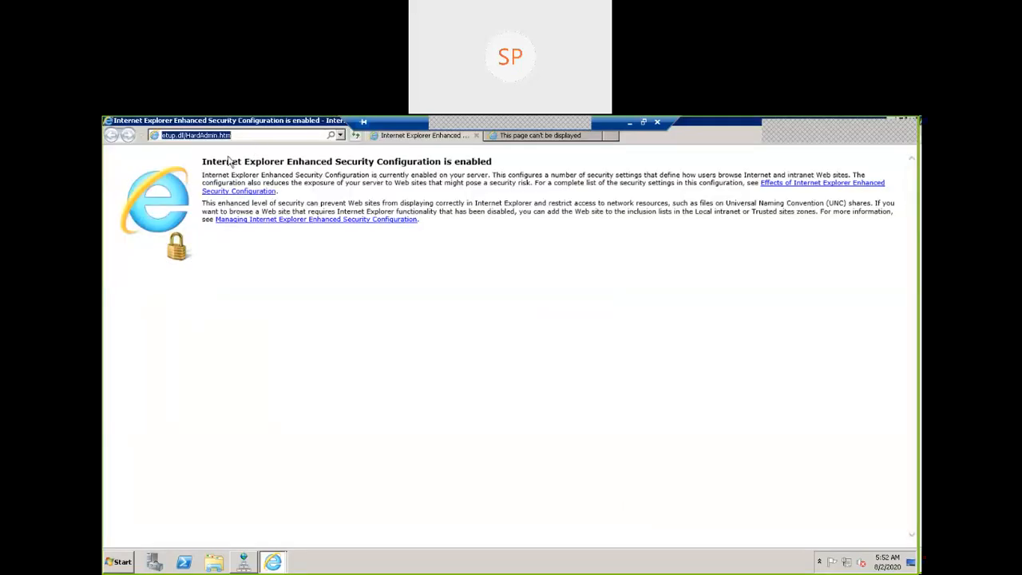
text(192.168.2)
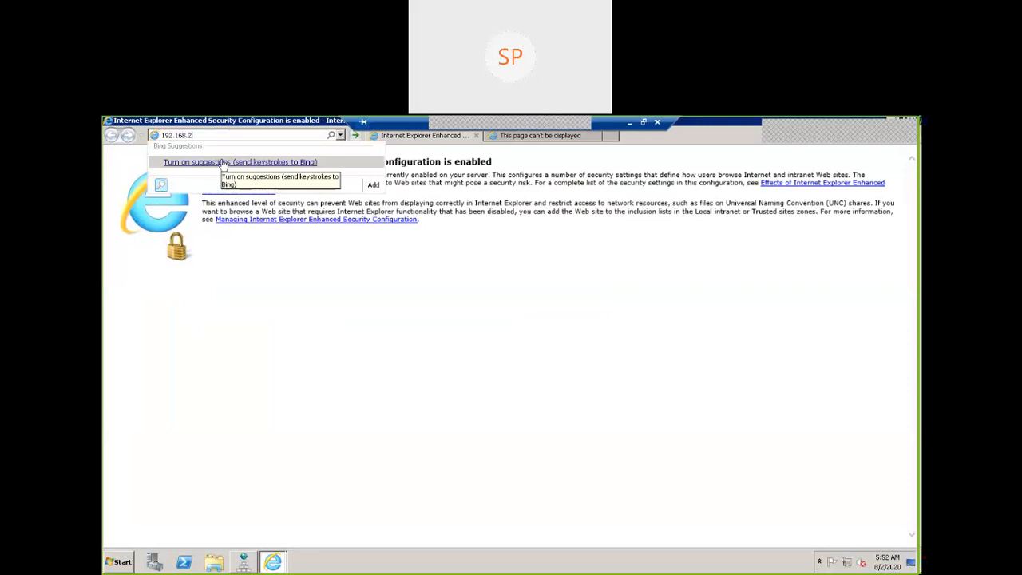
text(22.20)
key(Return)
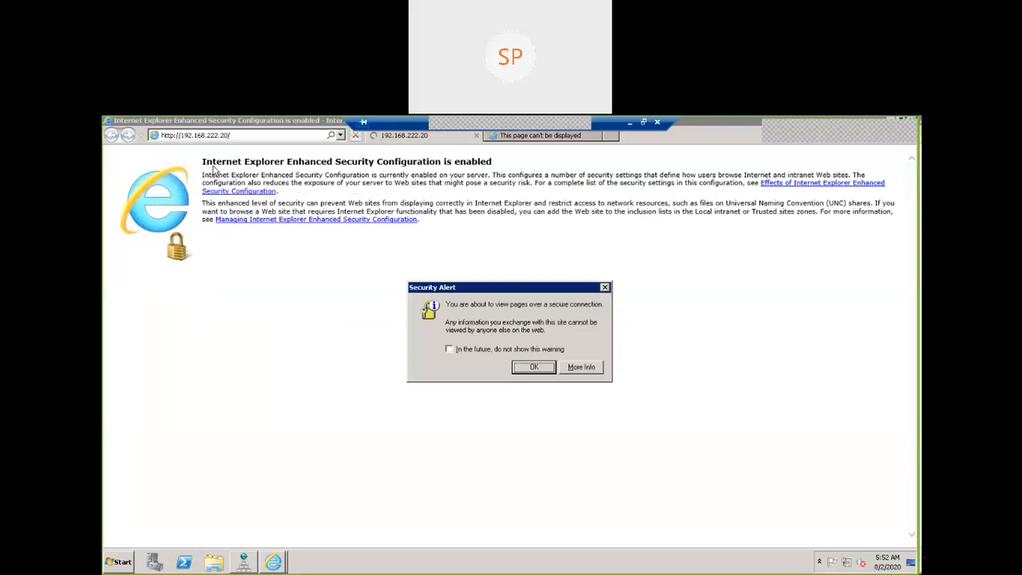
click(526, 370)
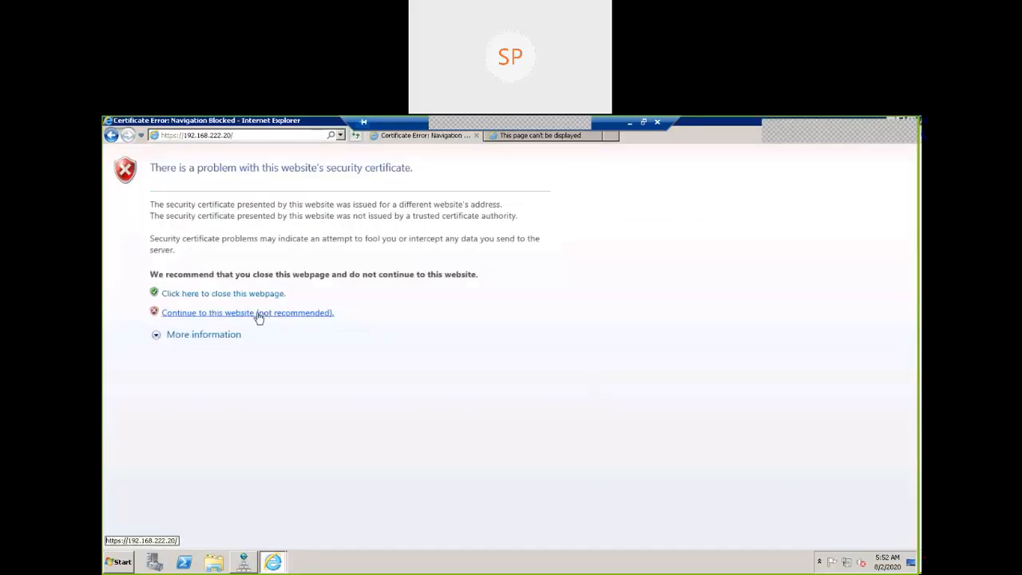
click(259, 316)
click(524, 370)
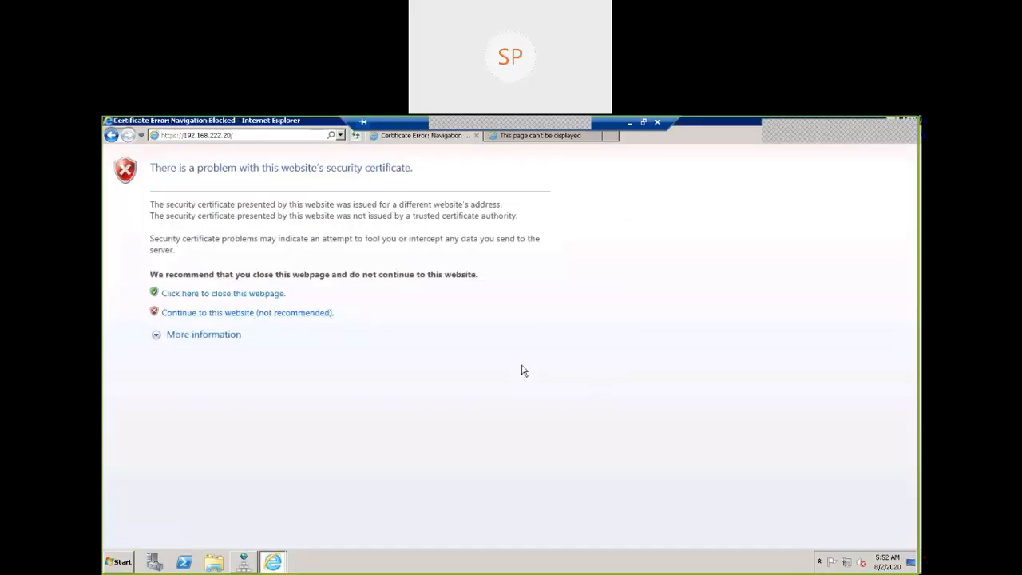
click(596, 346)
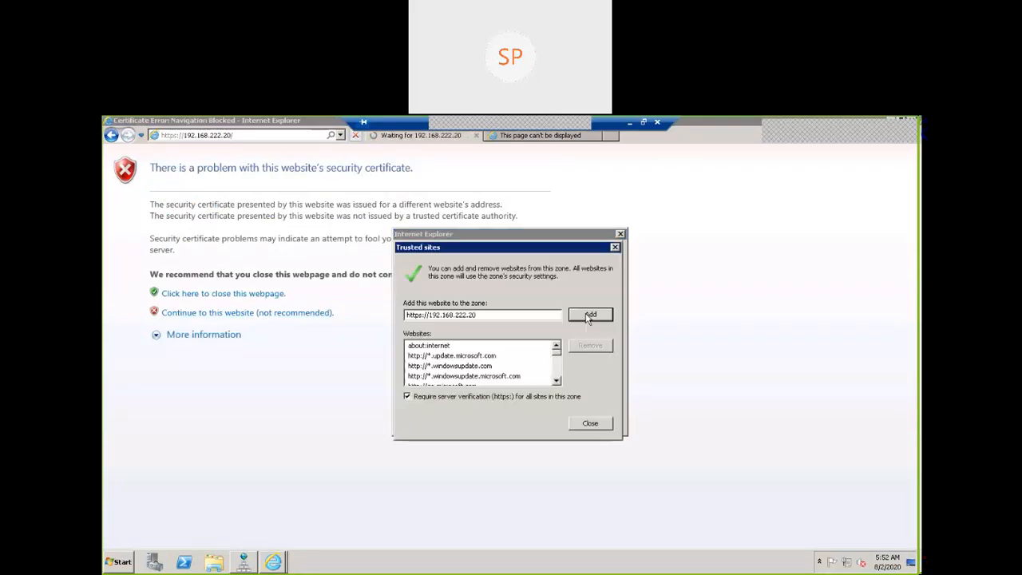
click(591, 318)
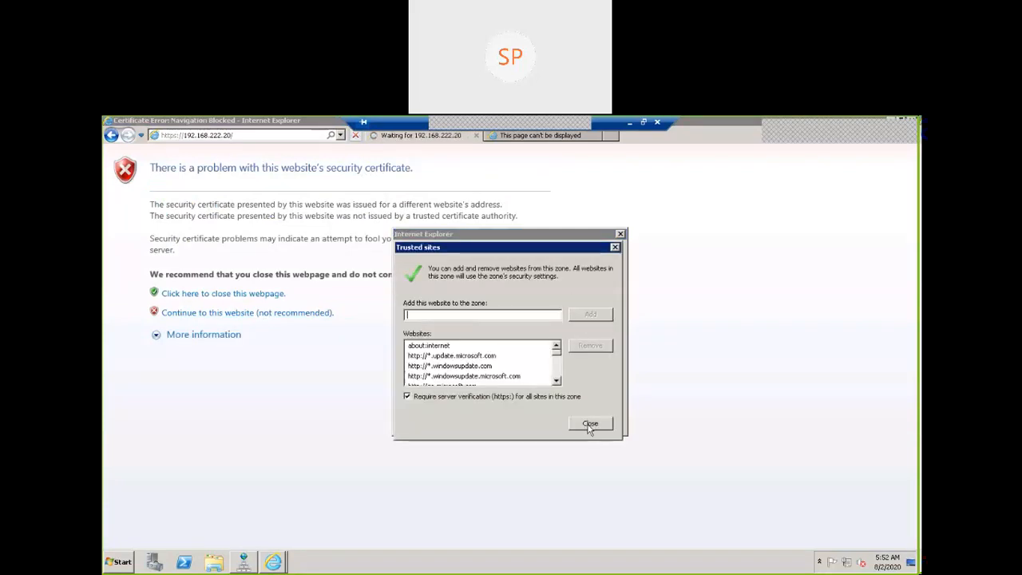
click(590, 426)
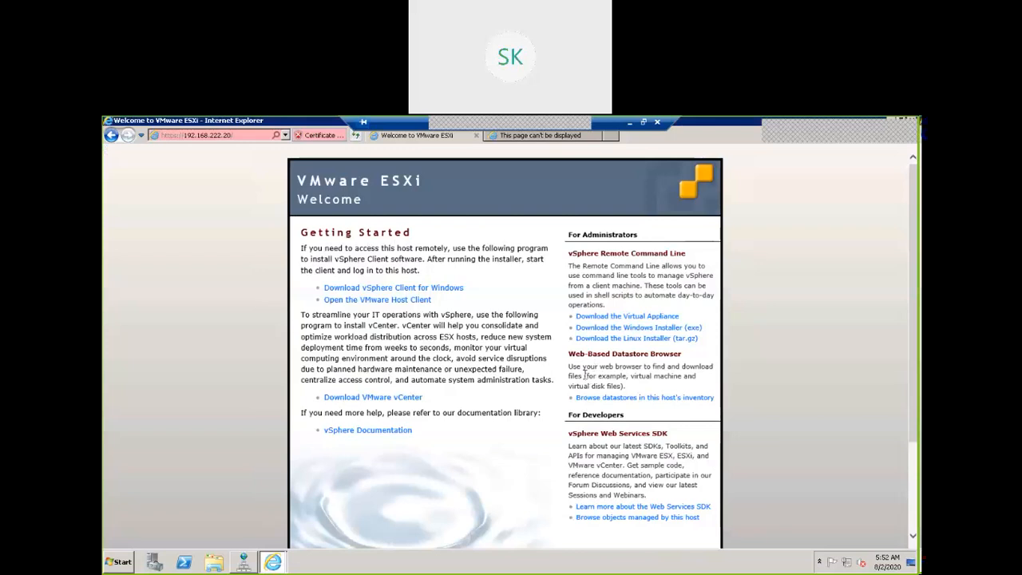
click(579, 399)
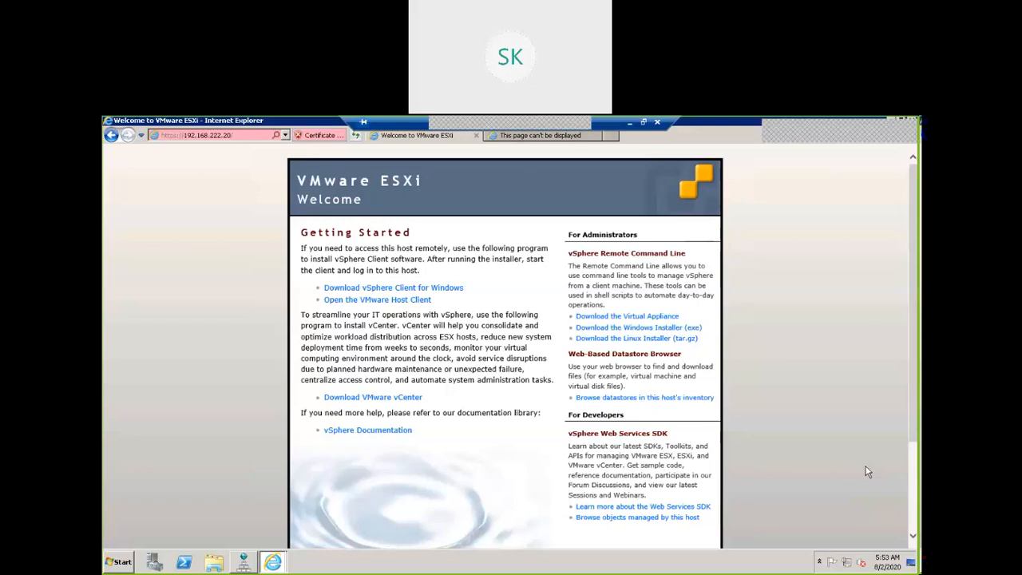
click(444, 294)
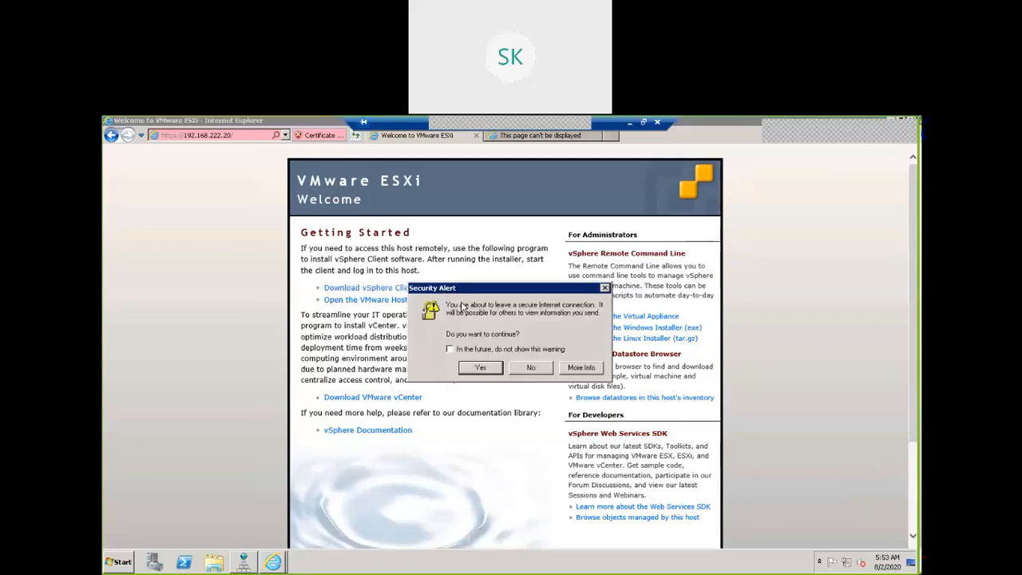
click(485, 368)
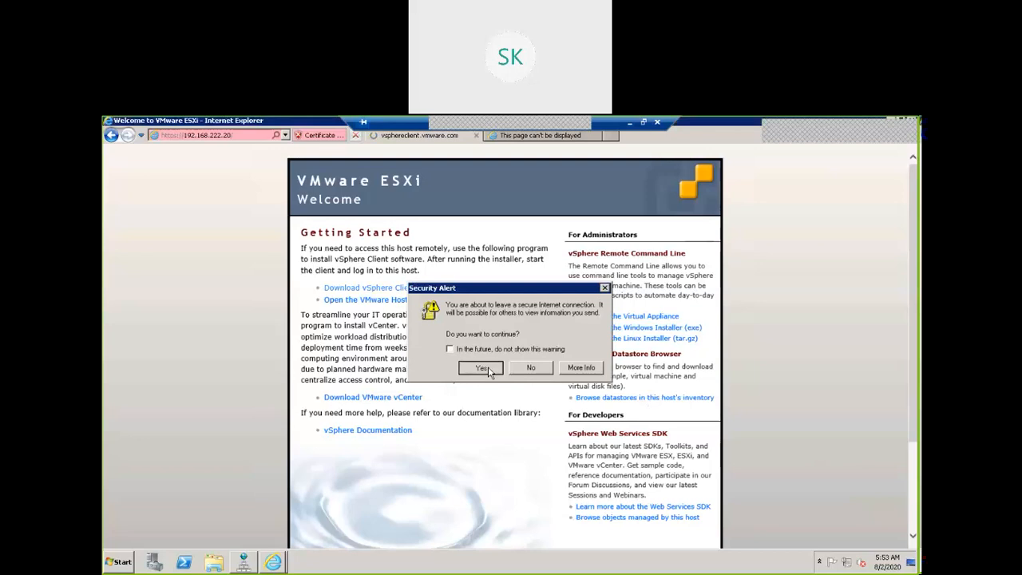
click(483, 368)
click(600, 346)
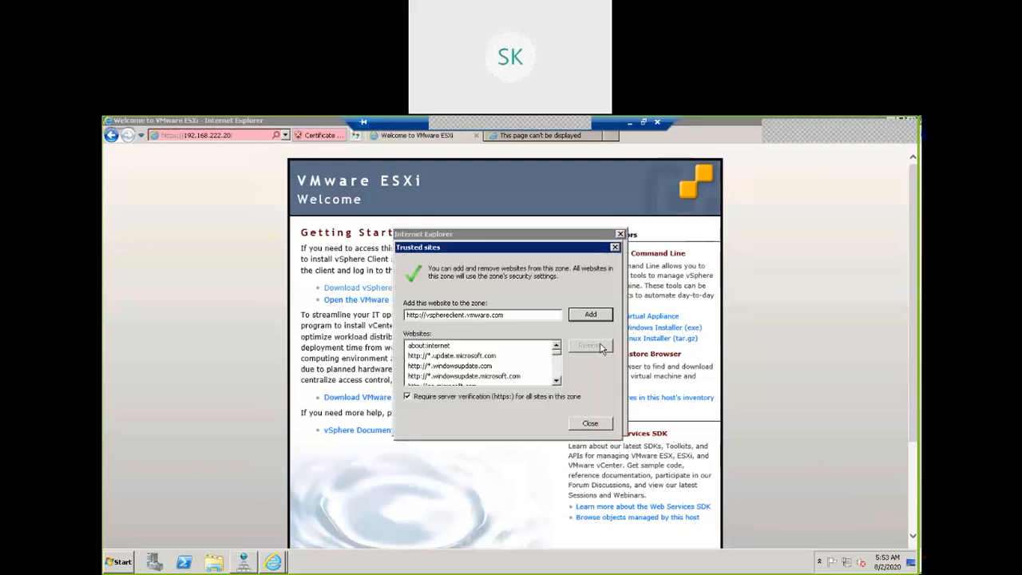
click(597, 317)
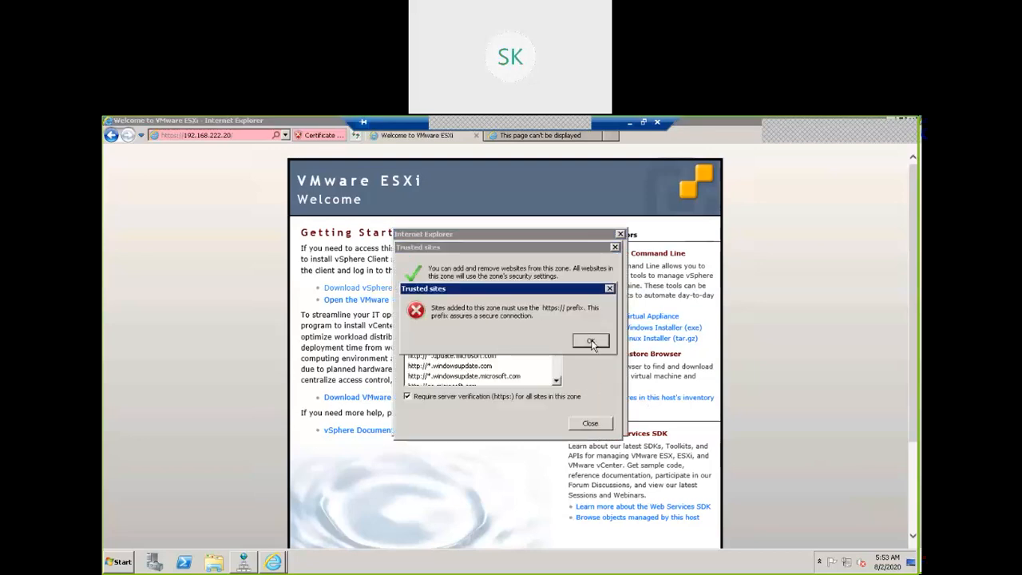
click(593, 344)
click(602, 425)
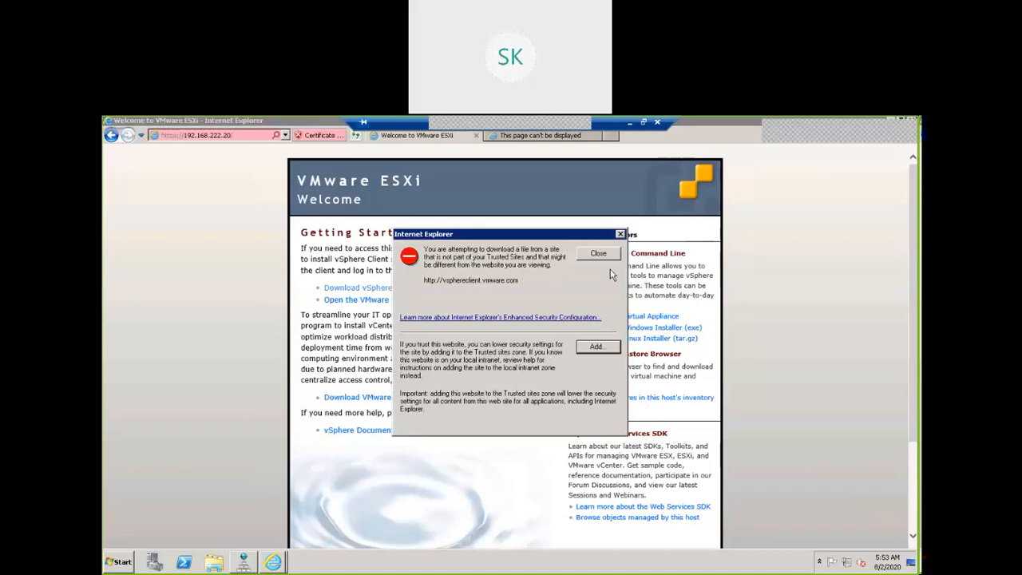
click(599, 254)
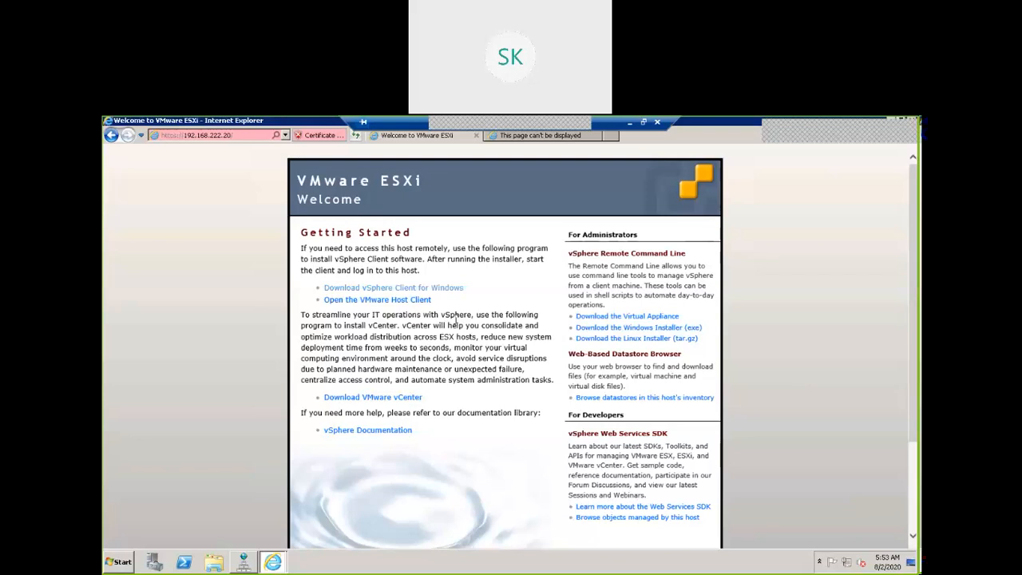
Open the VMware Host Client and log in as root with the account password
click(406, 302)
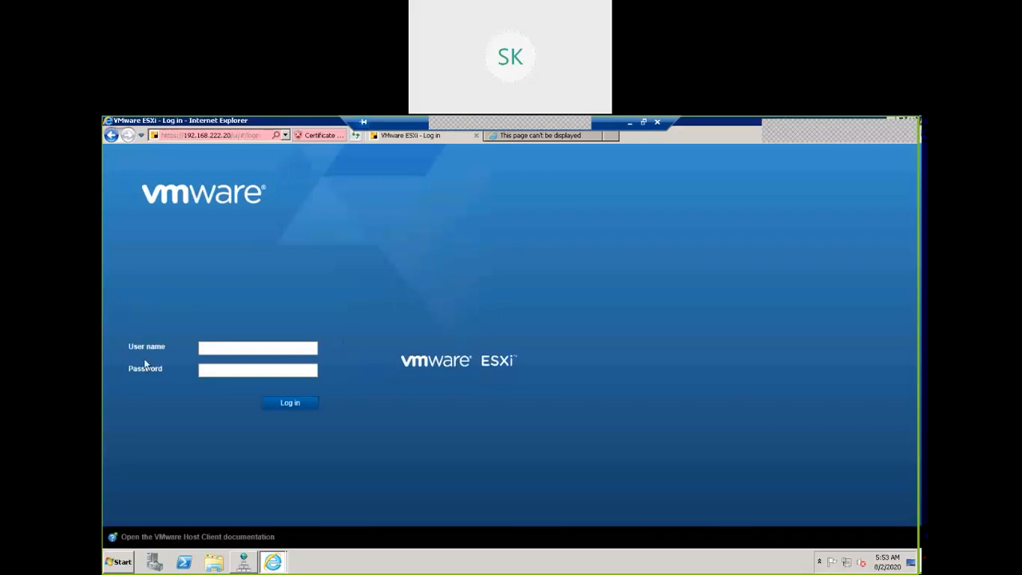
click(242, 347)
text(root)
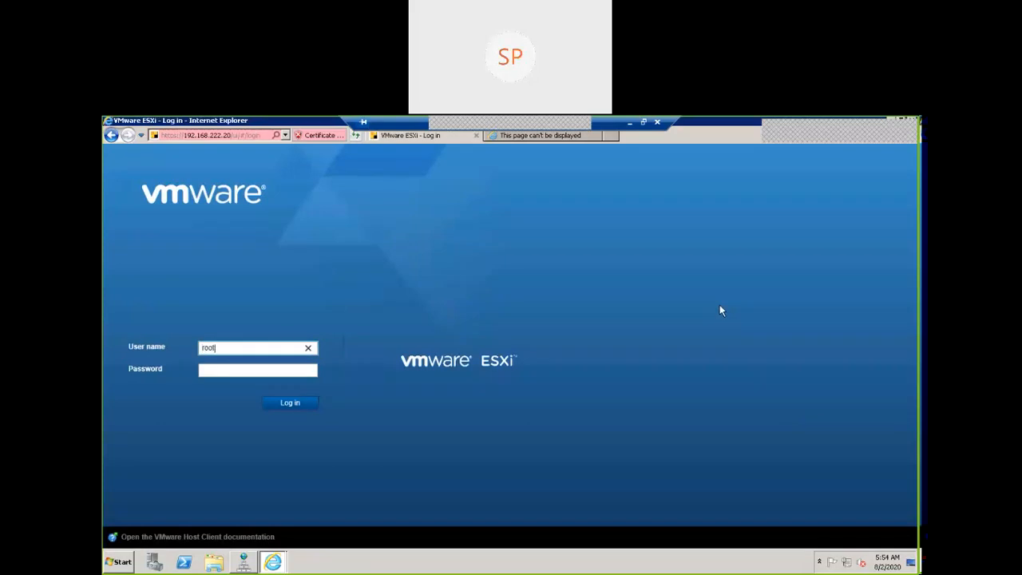
click(274, 368)
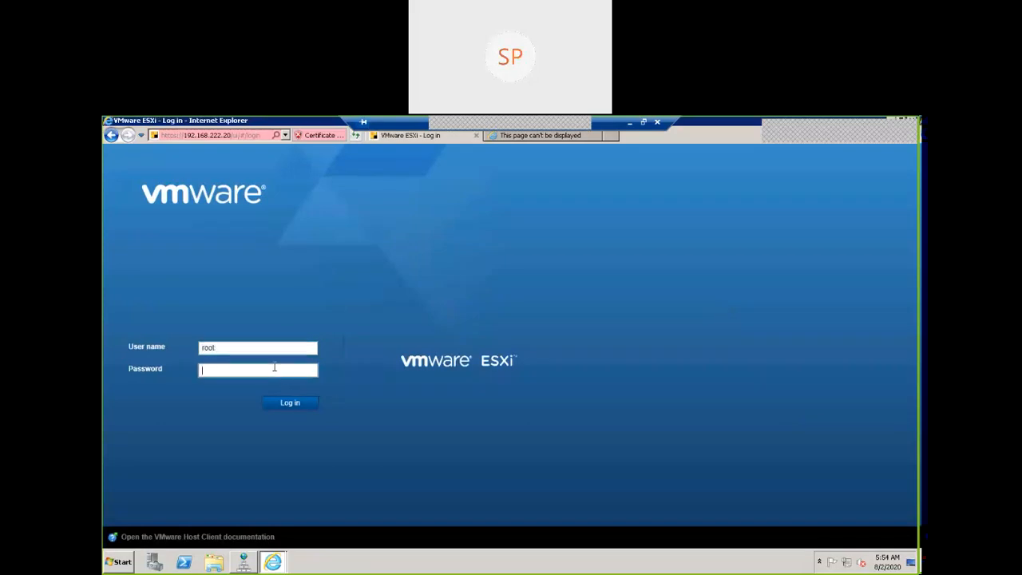
text(**********)
click(284, 405)
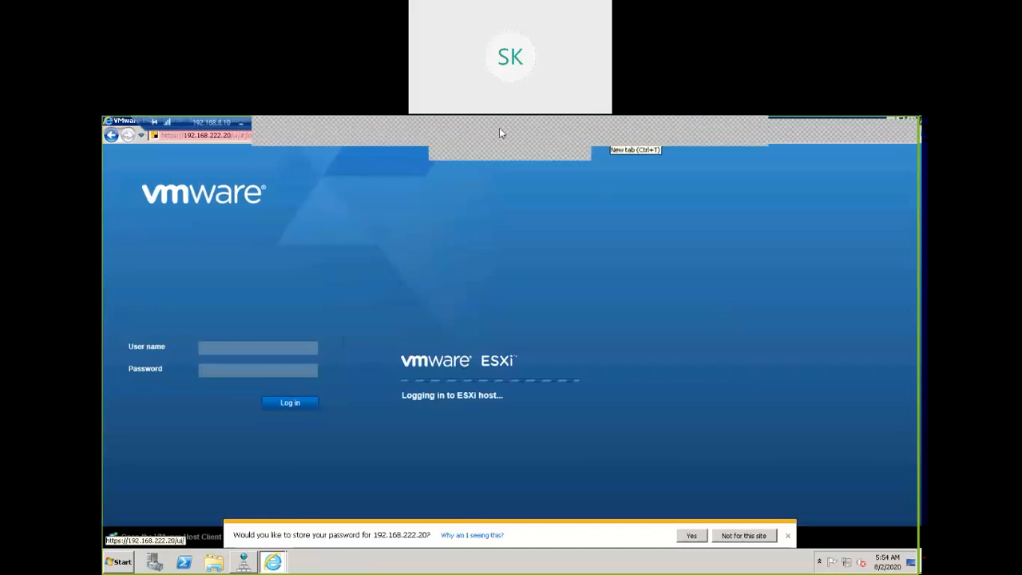
Decline storing the password for this site and opt out of joining CEIP
click(489, 128)
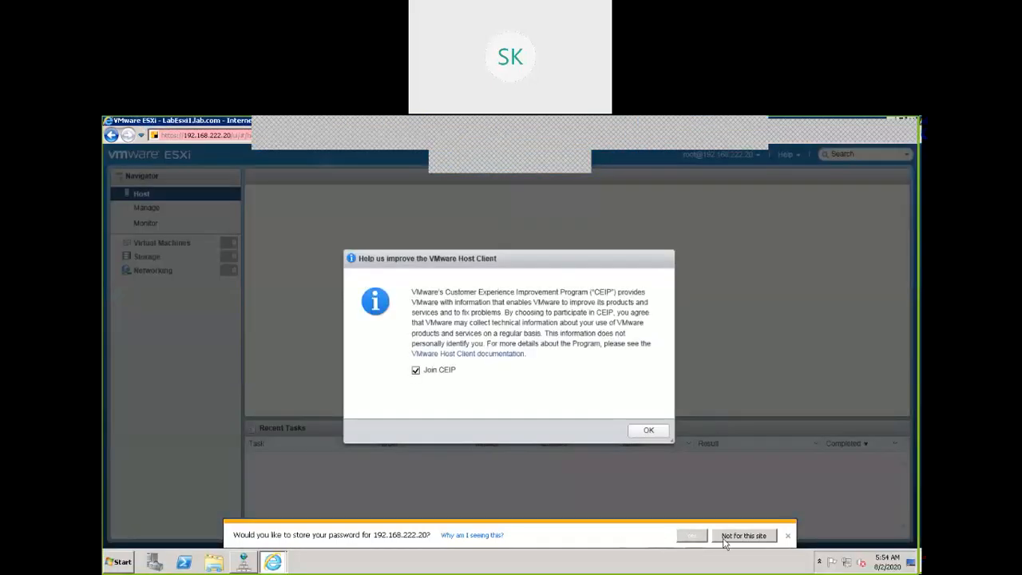
click(745, 538)
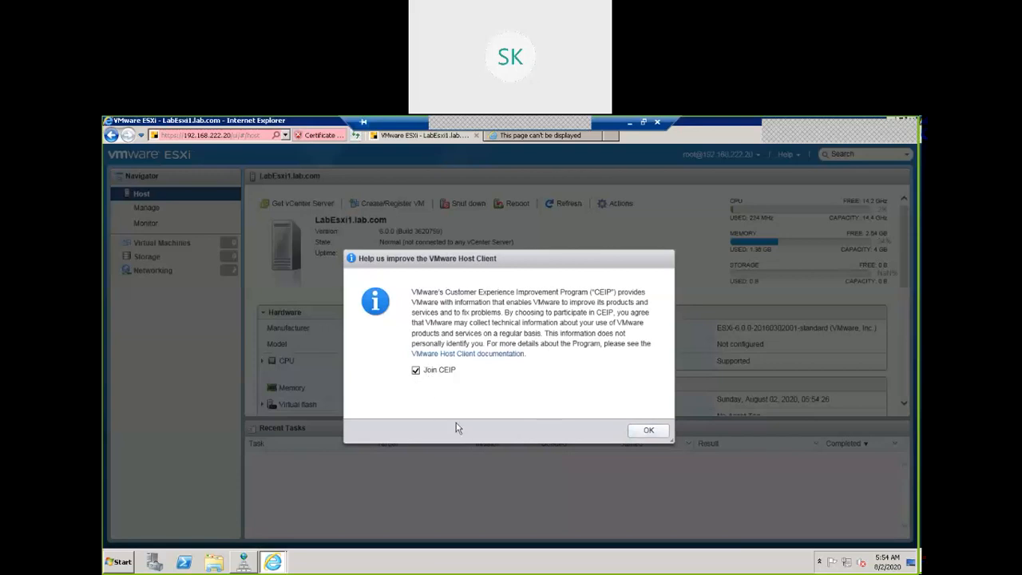
click(416, 372)
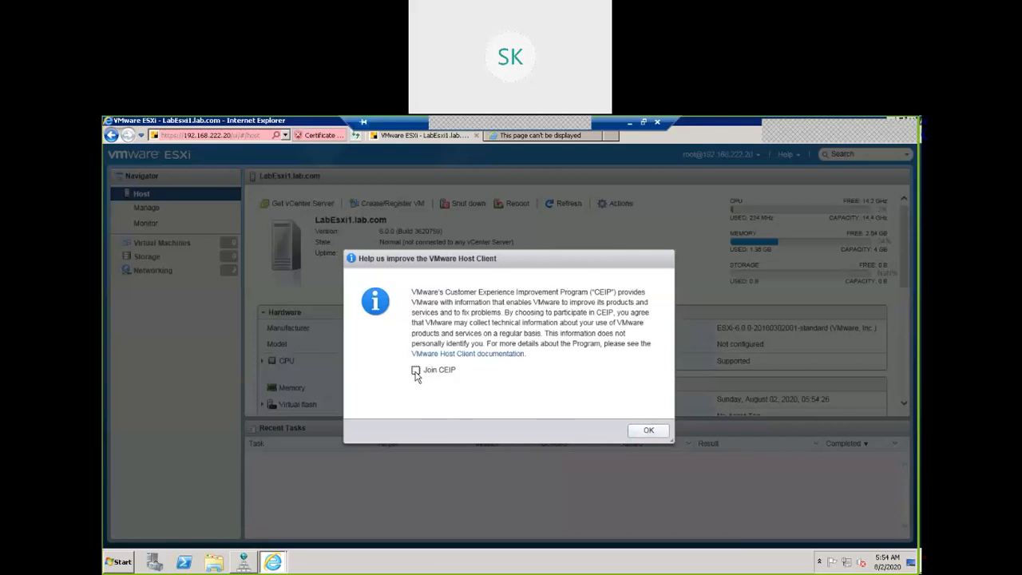
click(649, 433)
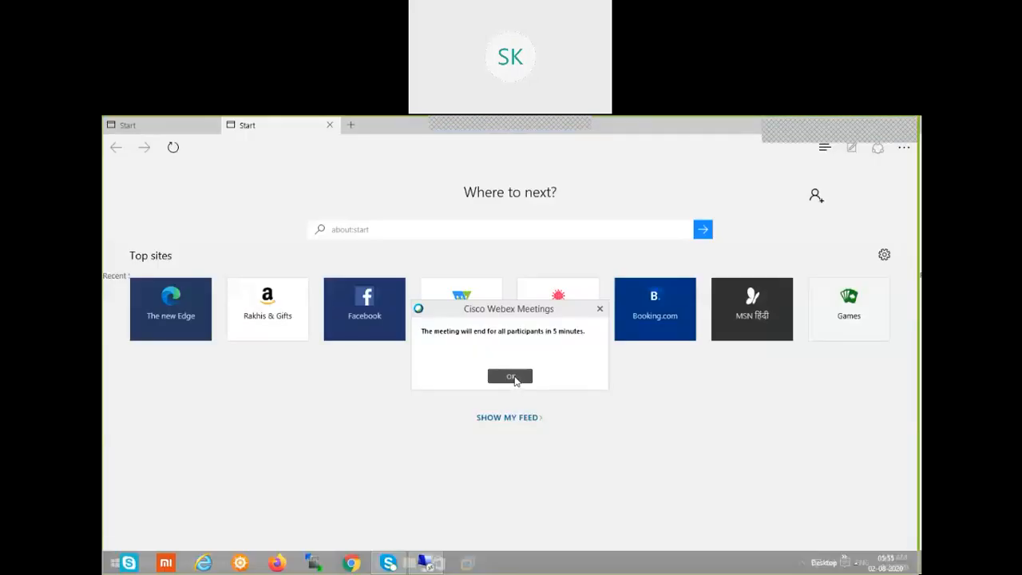
Dismiss the meeting notice and try to reconnect to 192.168.222.10 through Remote Desktop Connection using mstsc
click(513, 378)
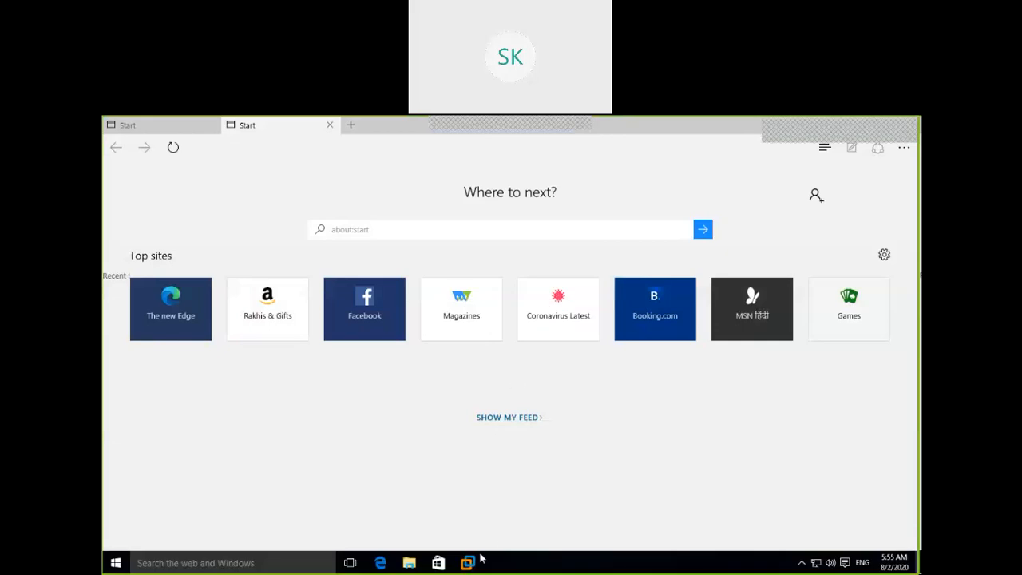
mouse_move(472, 565)
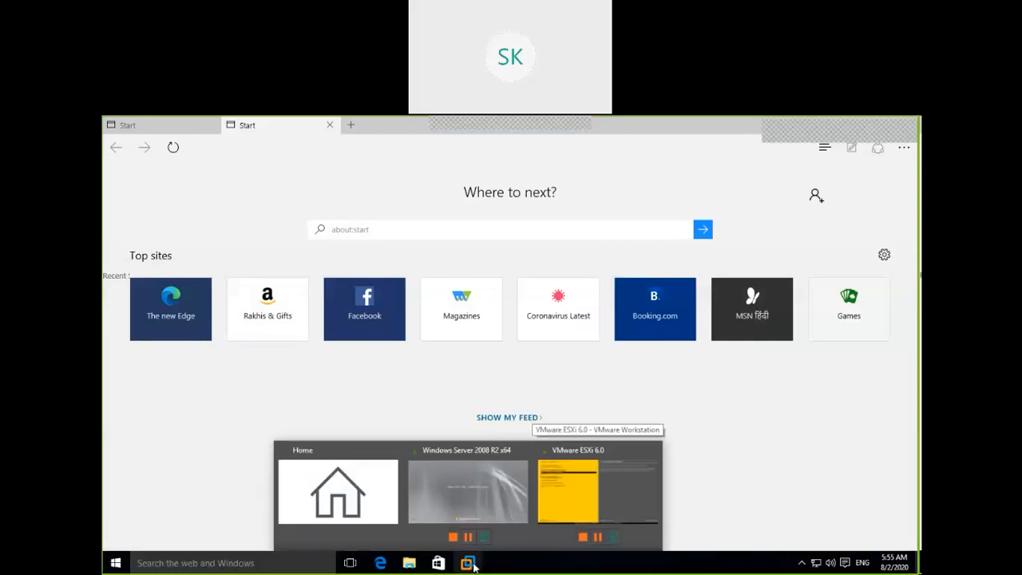
mouse_move(482, 502)
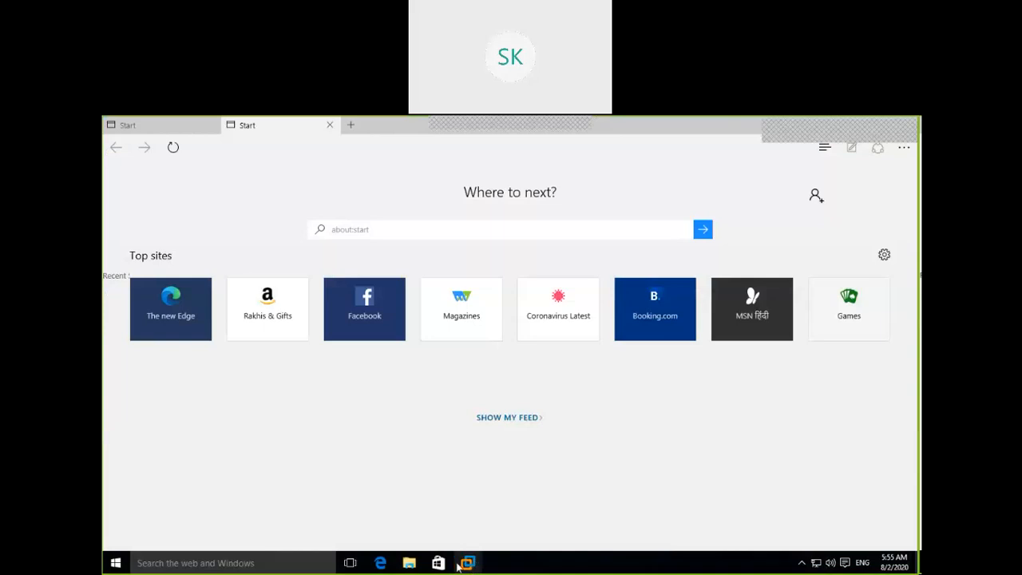
click(297, 564)
text(mstsc)
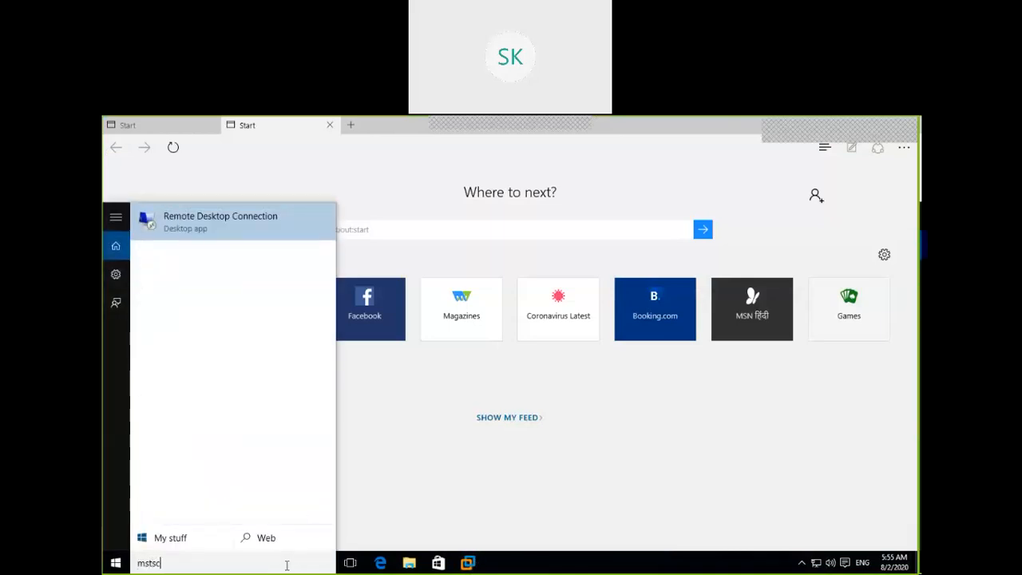
key(Return)
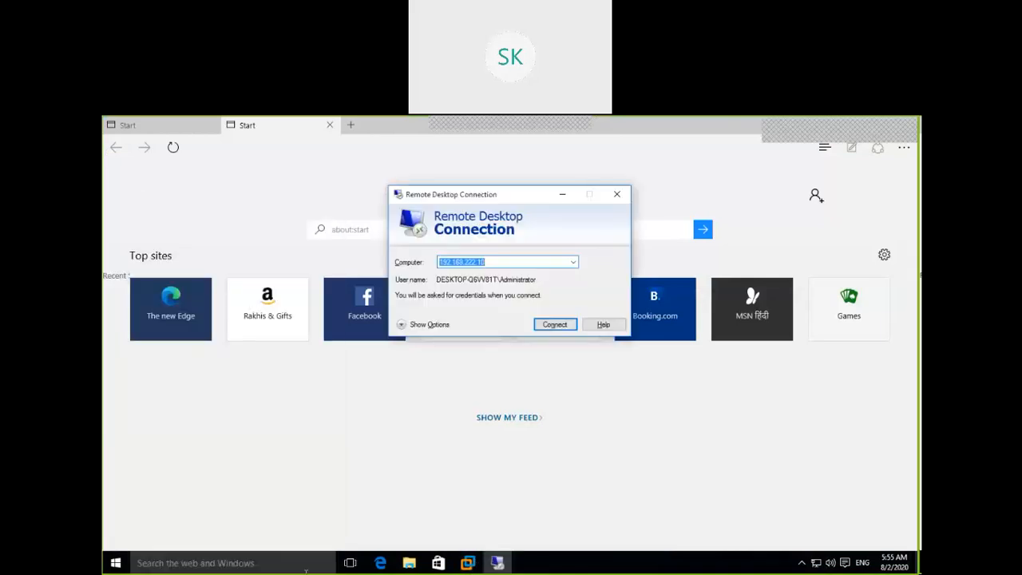
click(563, 329)
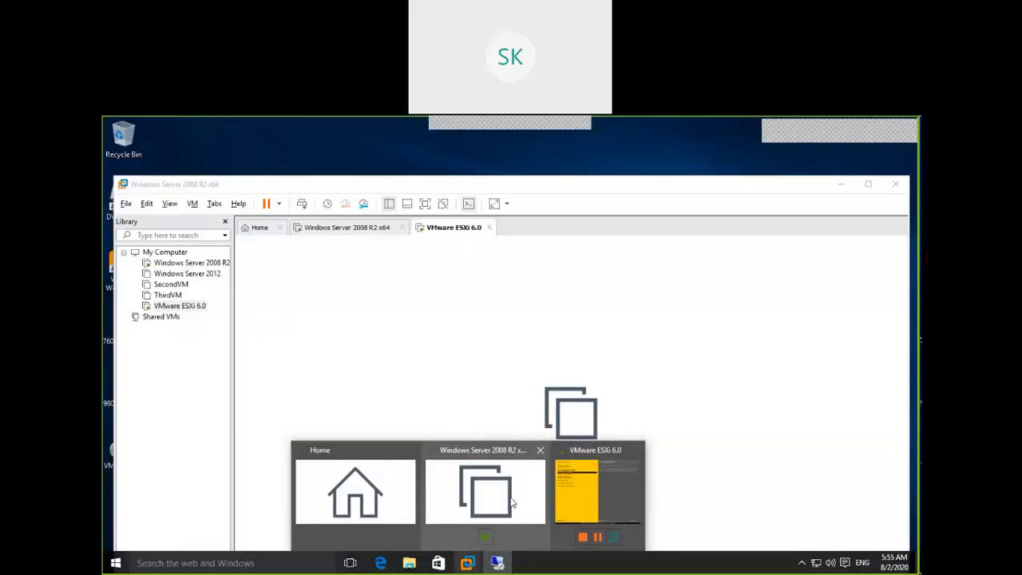
Power on the Windows Server 2008 R2 x64 virtual machine and agree to connect the missing SATA device at every power-on
click(513, 502)
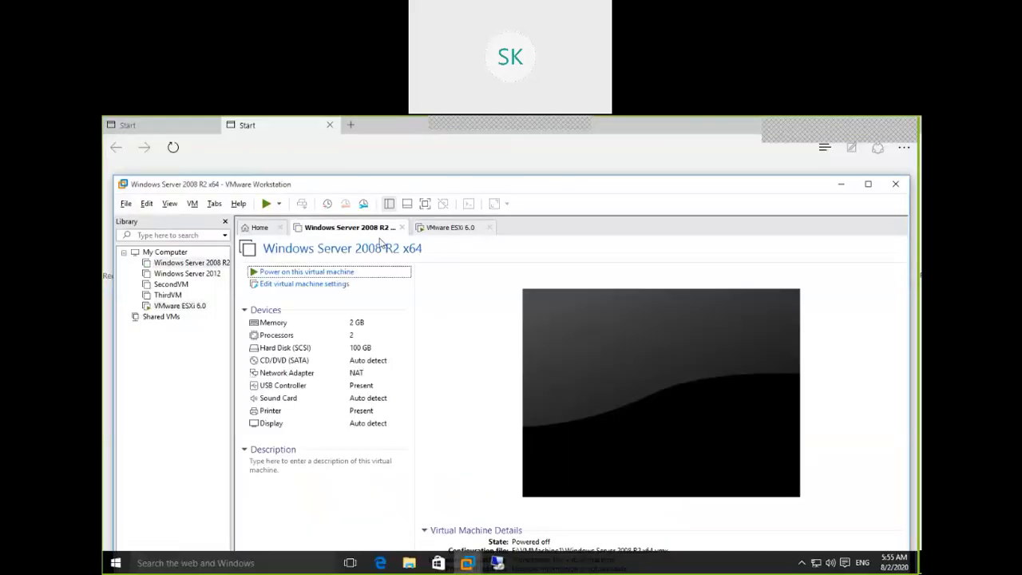
click(266, 204)
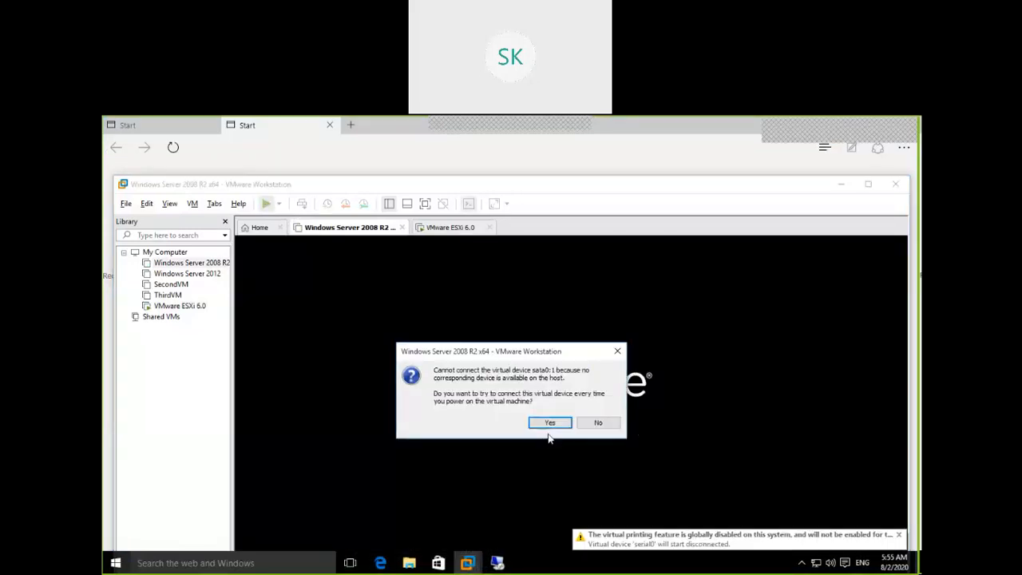
click(550, 423)
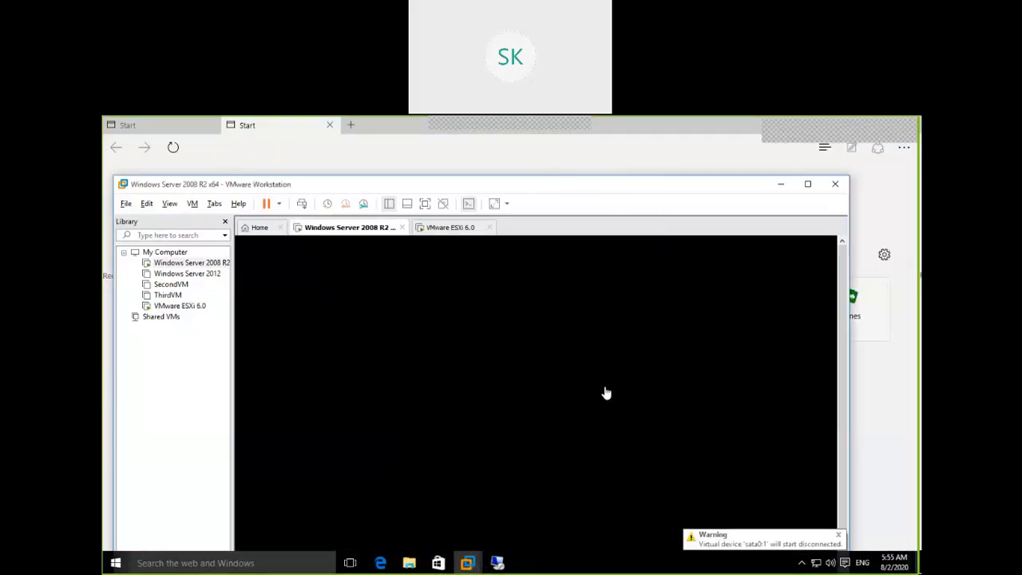
Dismiss the Remote Desktop error, minimize its connection window, and maximize VMware Workstation to watch the server boot
mouse_move(500, 564)
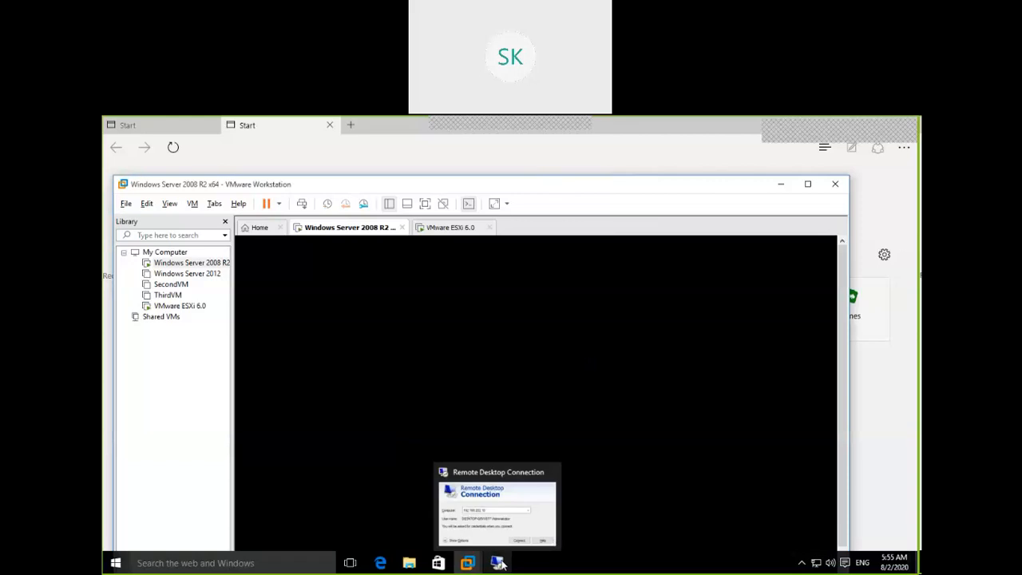
mouse_move(520, 520)
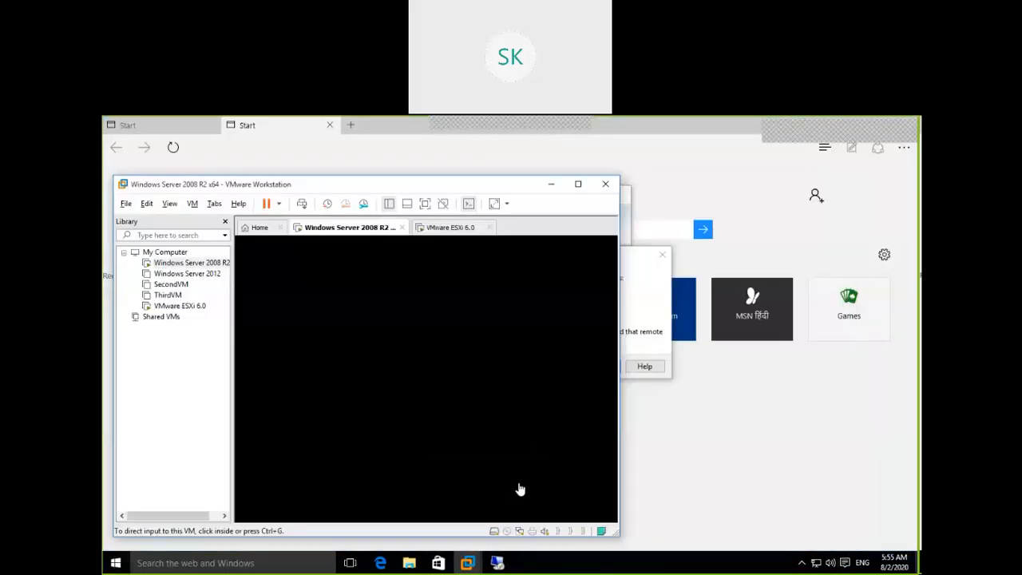
click(650, 313)
click(659, 256)
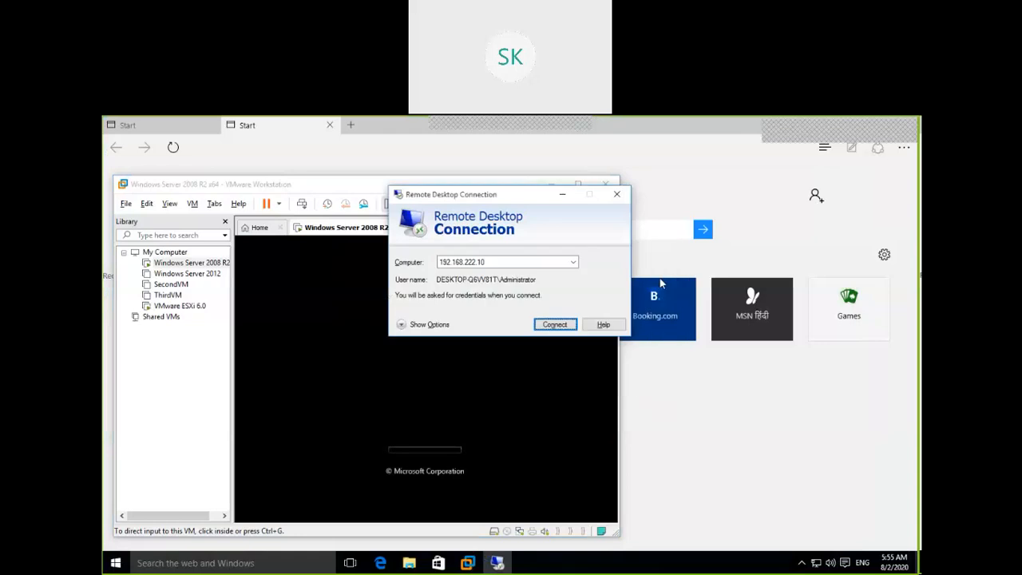
click(563, 194)
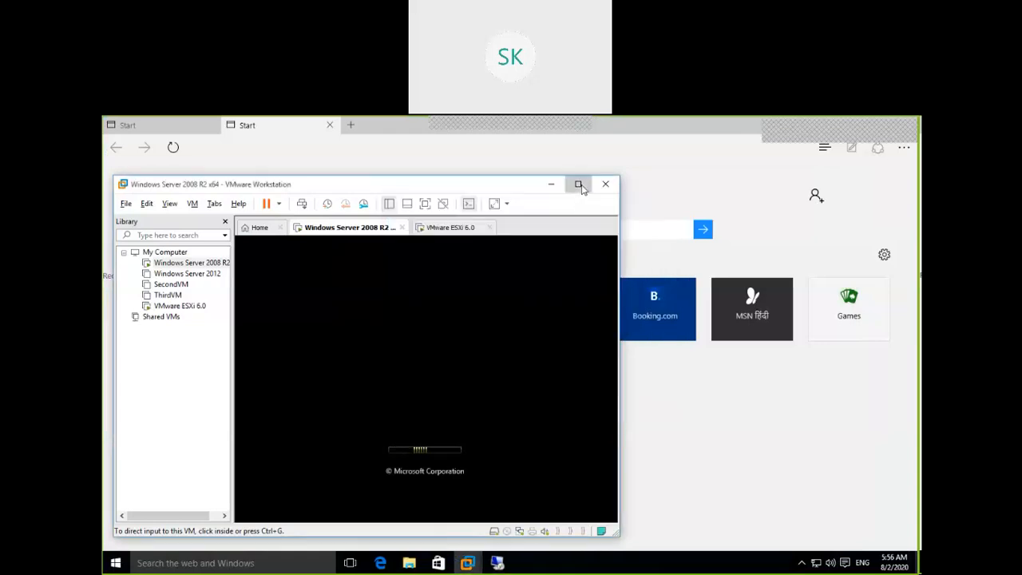
click(579, 184)
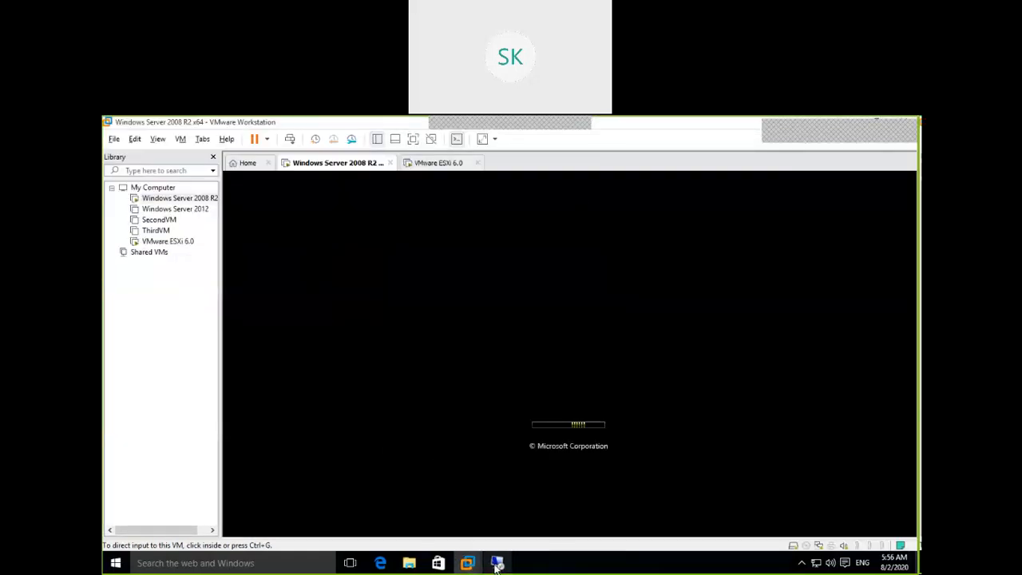
mouse_move(497, 563)
mouse_move(540, 482)
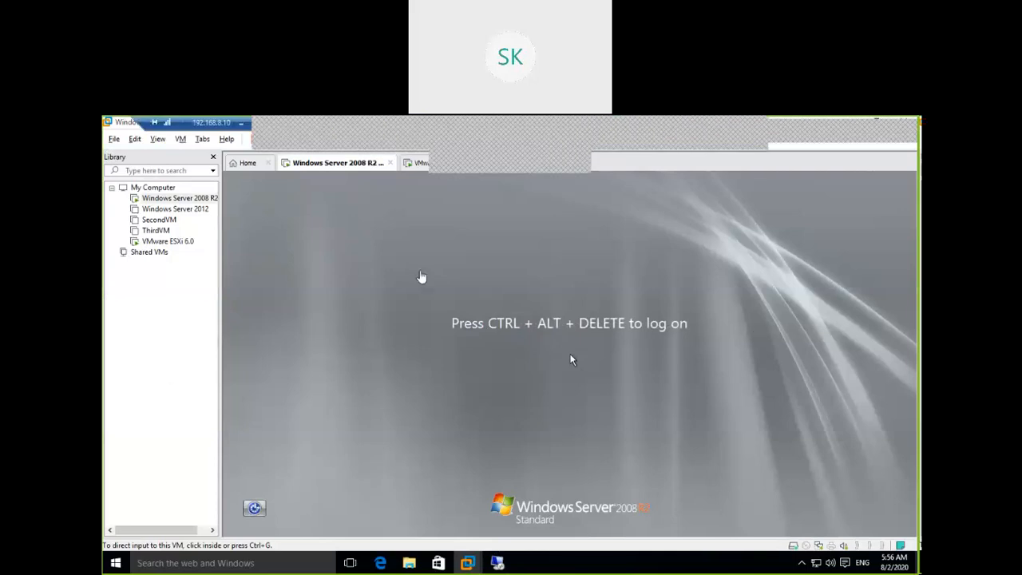
Launch Remote Desktop Connection with mstsc and start a connection to 192.168.222.10
click(255, 563)
text(mstsc)
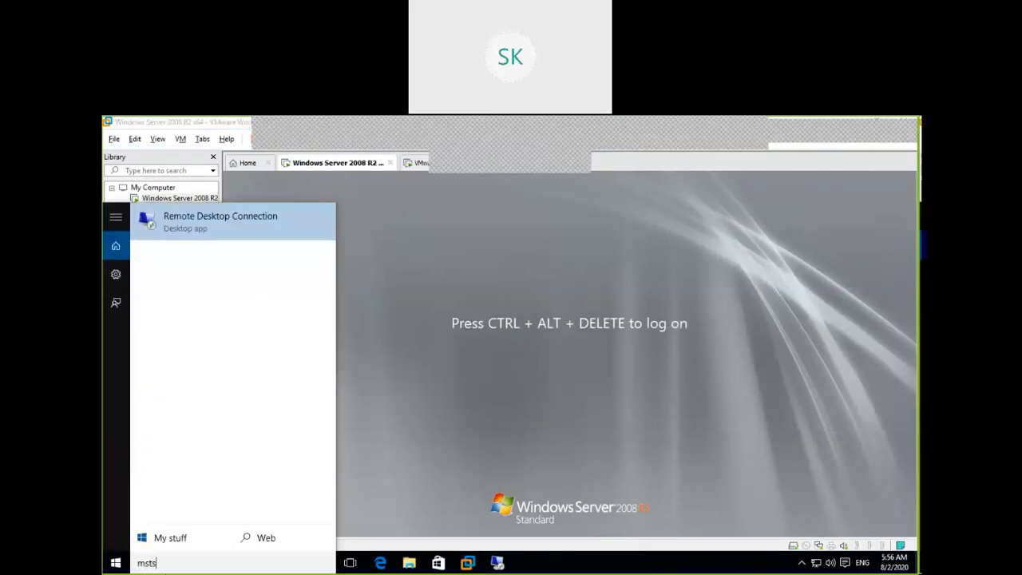
key(Return)
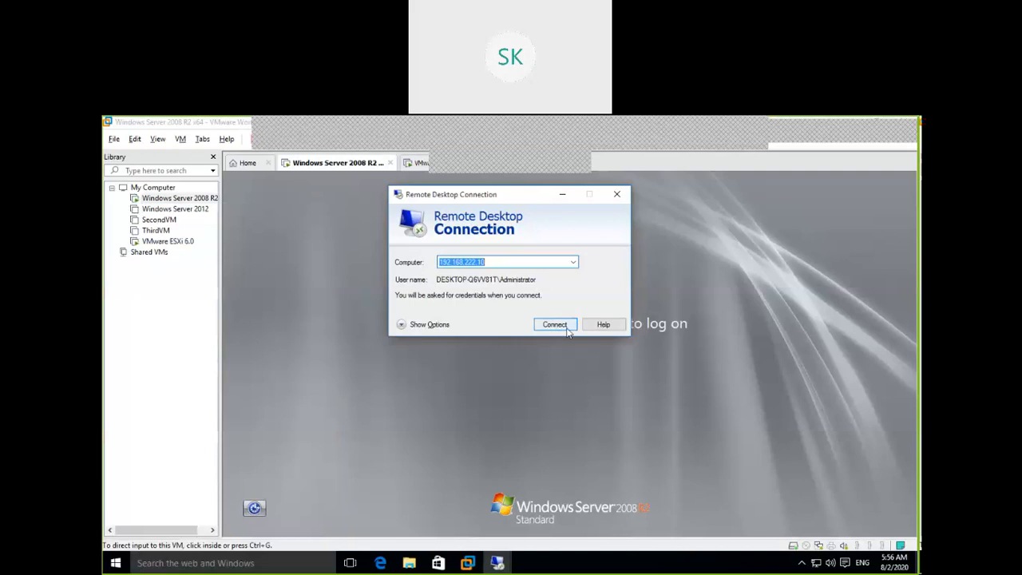
click(569, 329)
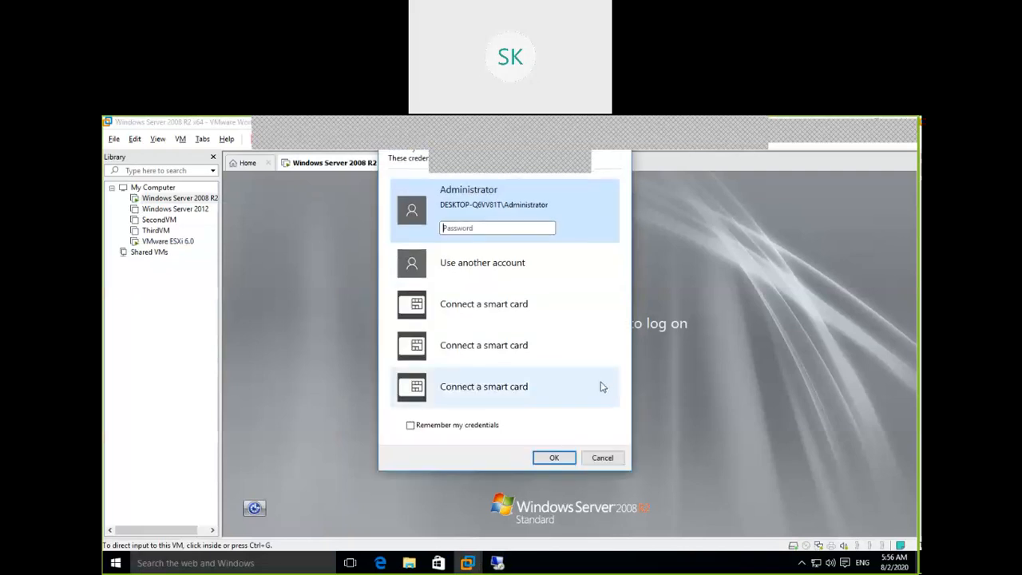
Enter the Administrator account password and accept the untrusted certificate to log on to the remote server
text(••••••)
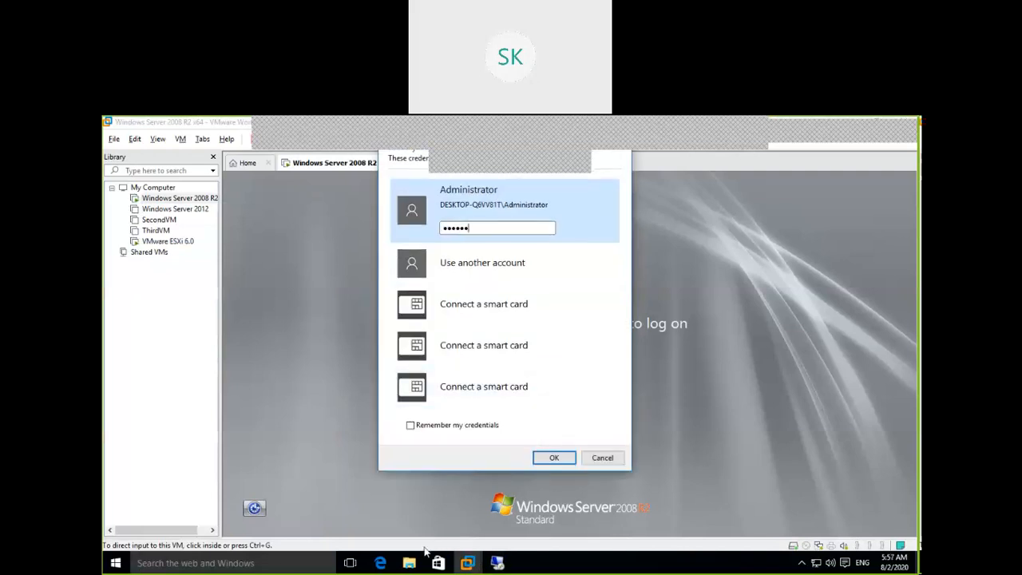
text(••••)
click(554, 460)
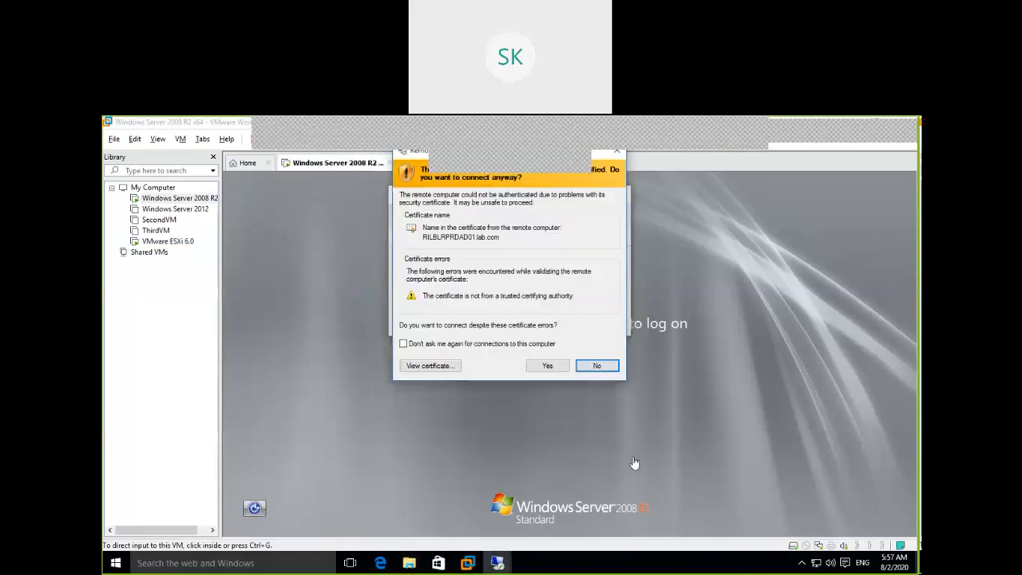
click(549, 368)
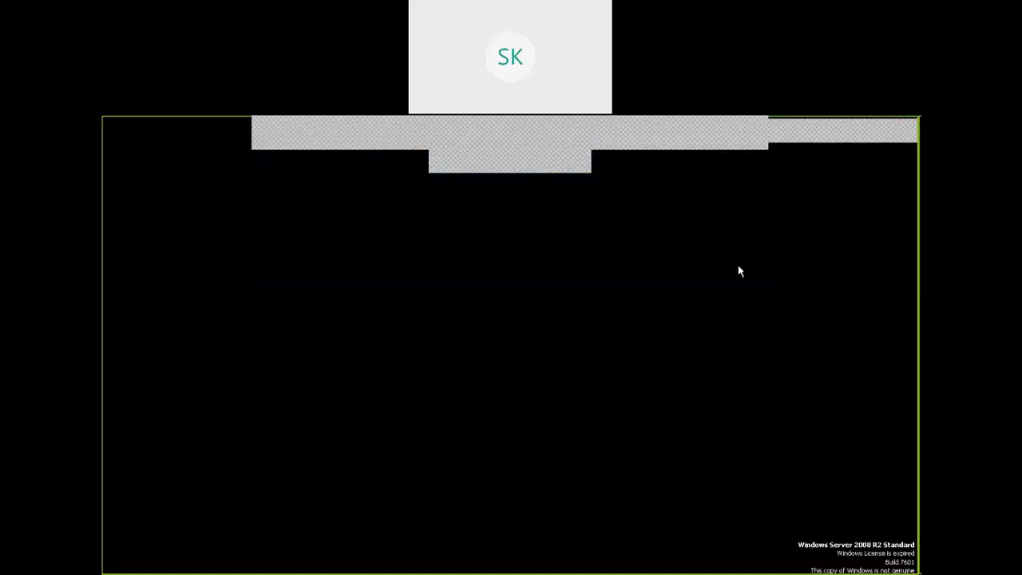
click(392, 341)
click(329, 193)
click(345, 266)
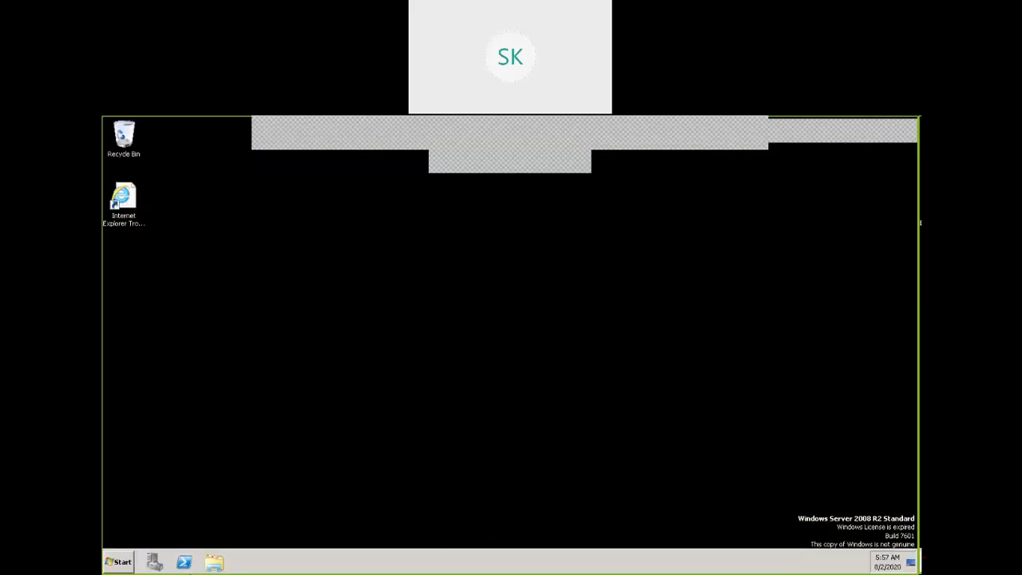
Open Internet Explorer from its desktop shortcut on the remote server and close the Server Manager window
double_click(134, 206)
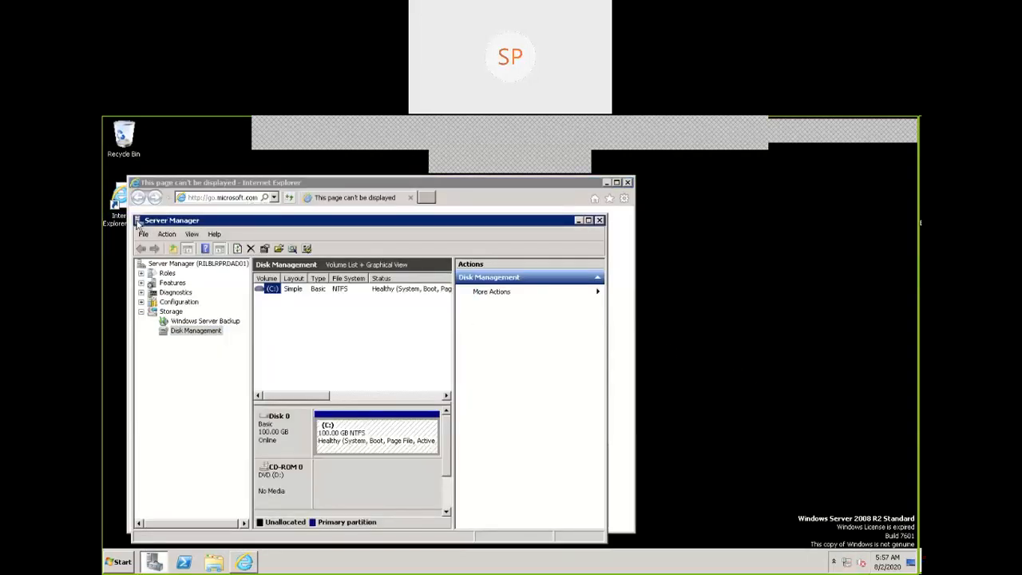
click(138, 222)
click(138, 225)
Browse to 192.168.222.20, continue past the security and certificate warnings, and maximize the browser window
click(213, 199)
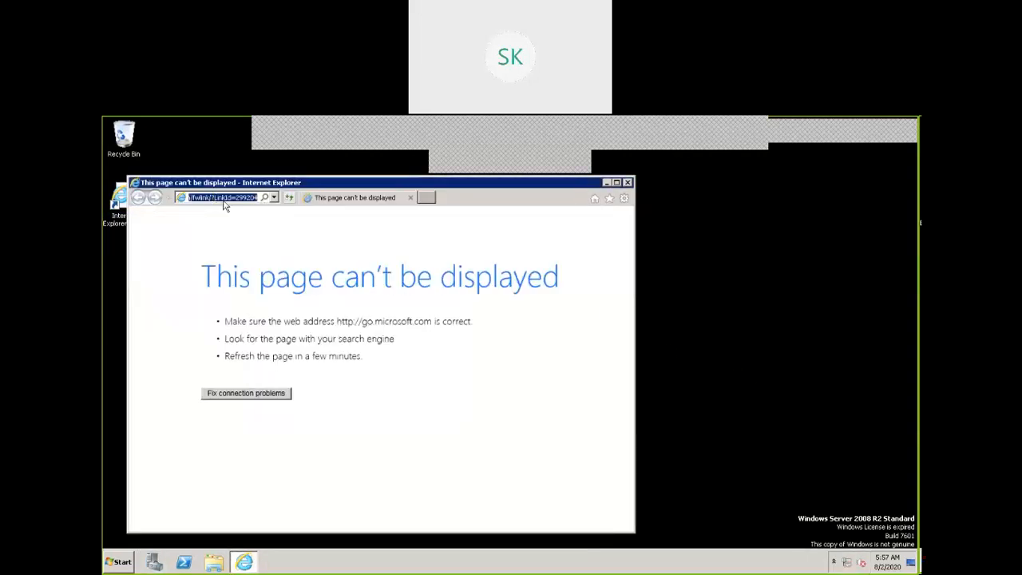
text(192.168.222.20/)
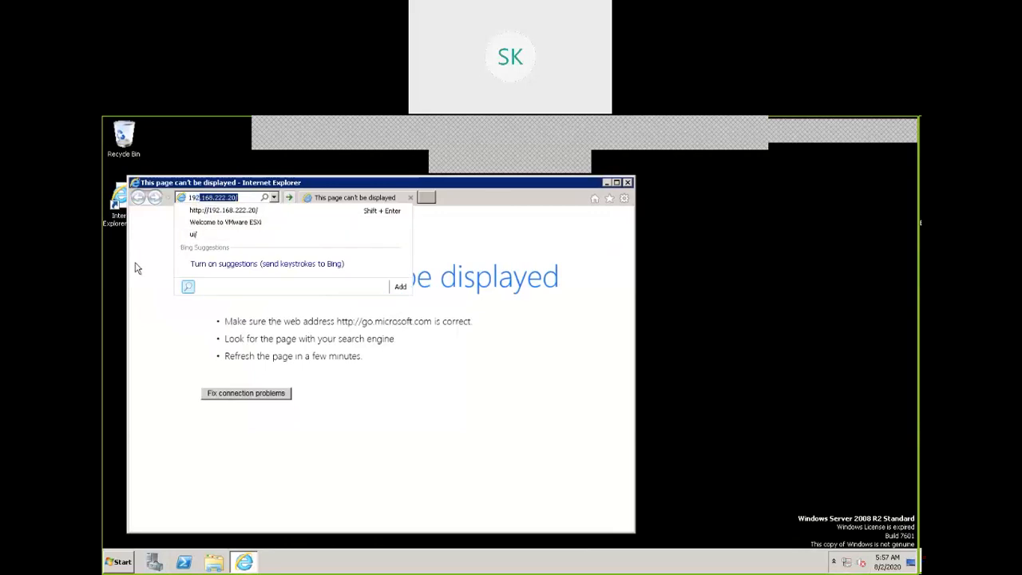
key(Return)
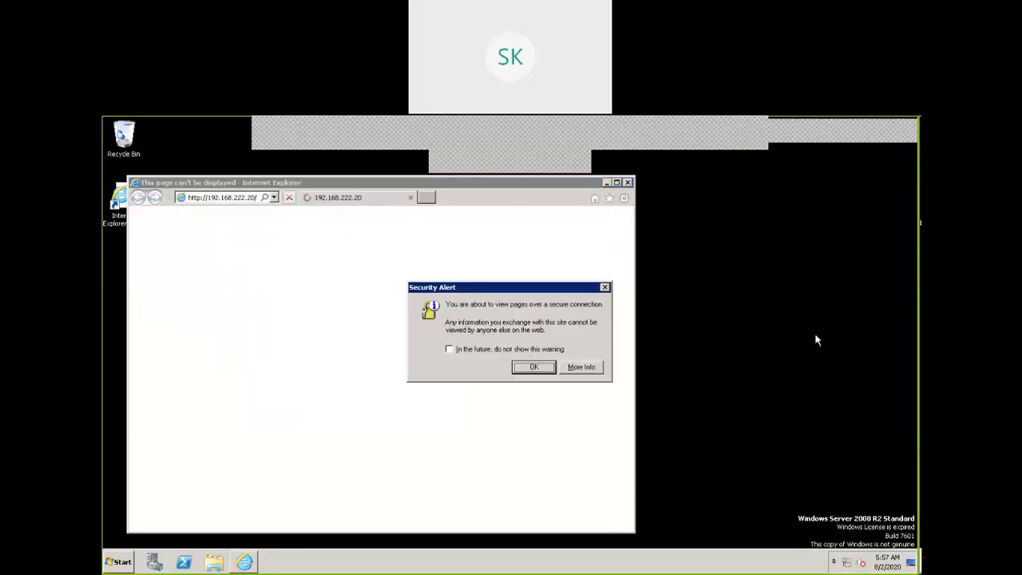
click(551, 370)
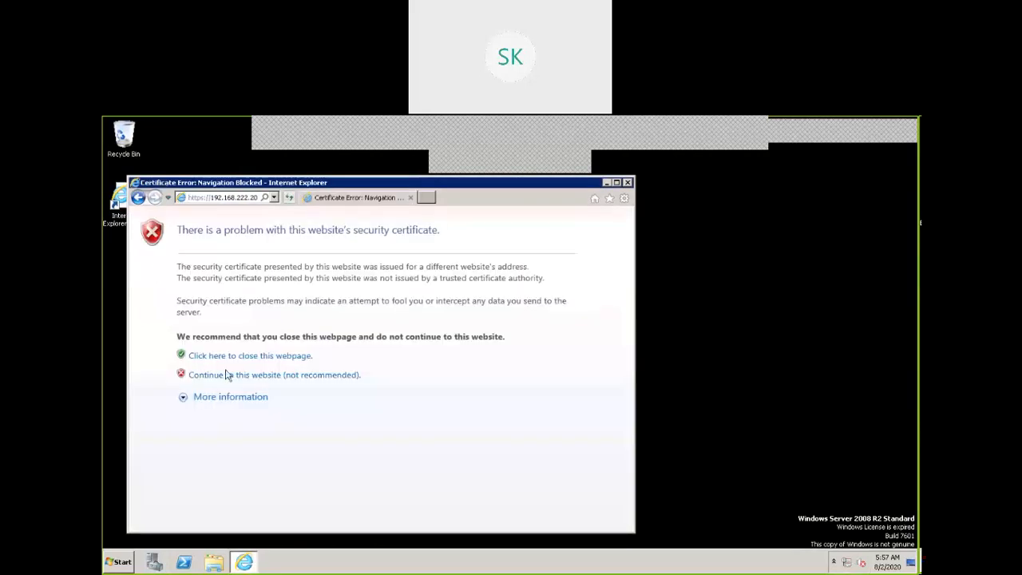
click(230, 381)
click(542, 369)
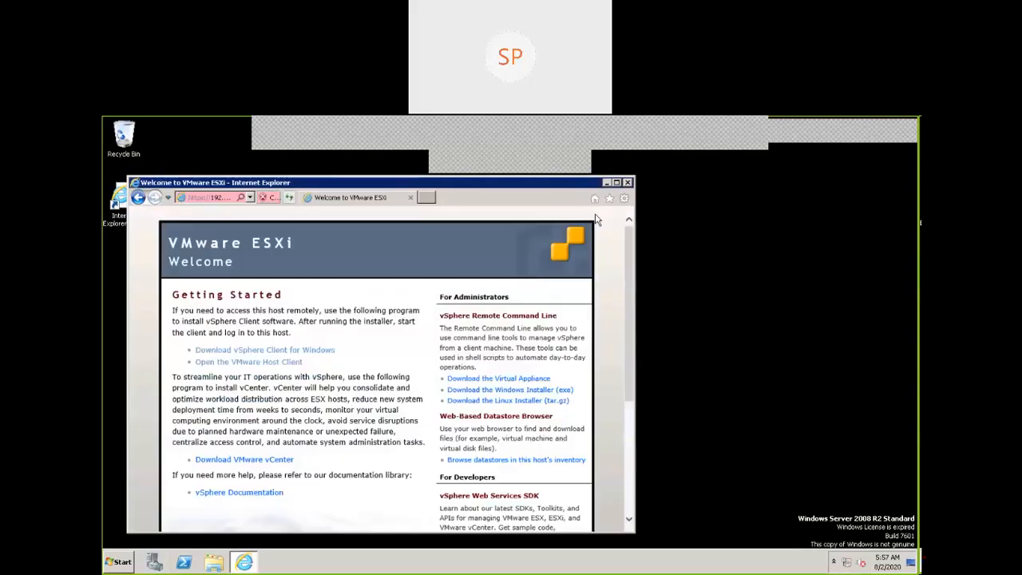
click(617, 183)
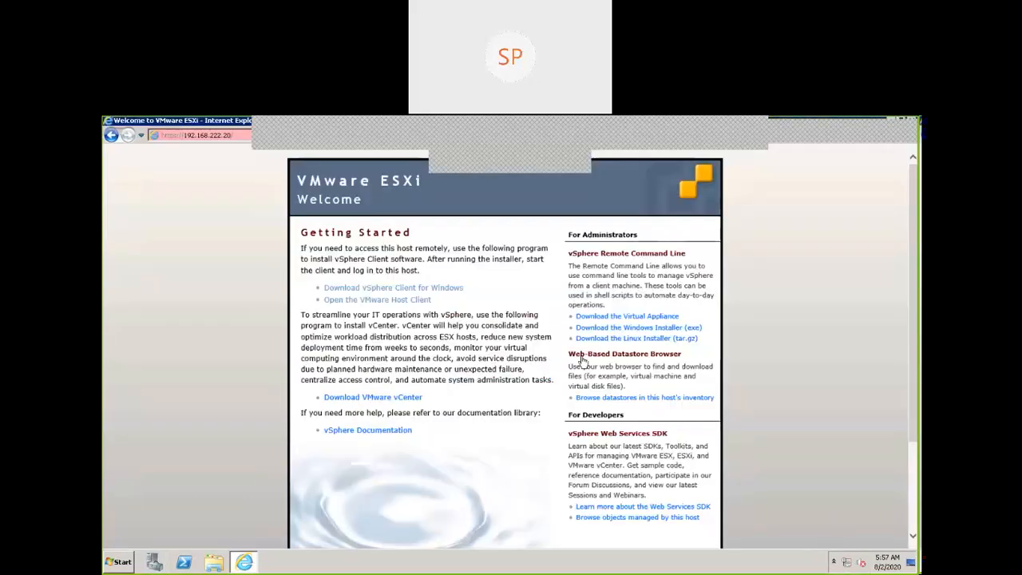
Open the VMware Host Client from the welcome page and log in as root with the account password
click(385, 300)
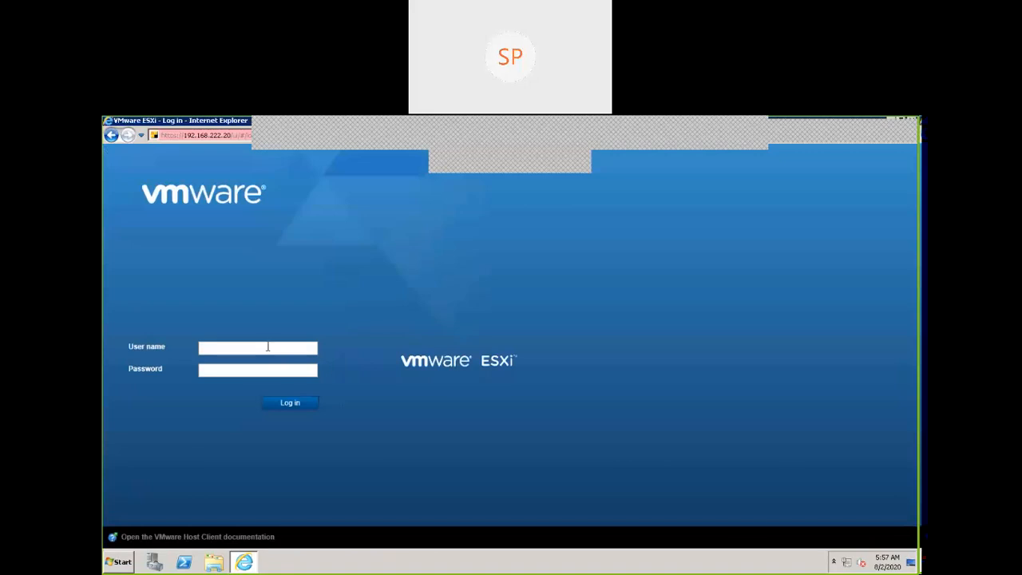
text(root)
click(214, 373)
text(******)
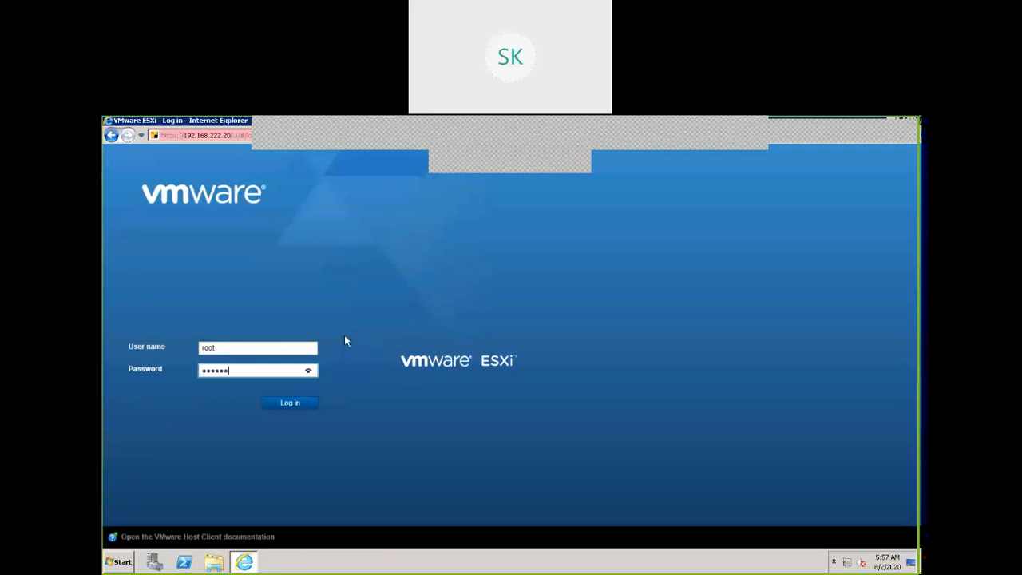
text(***)
click(294, 405)
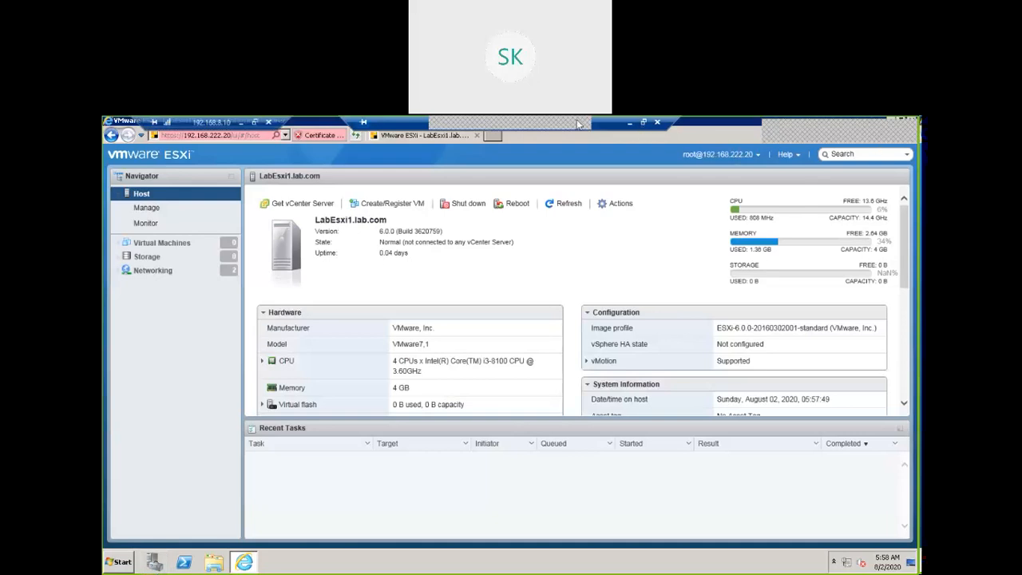
click(747, 134)
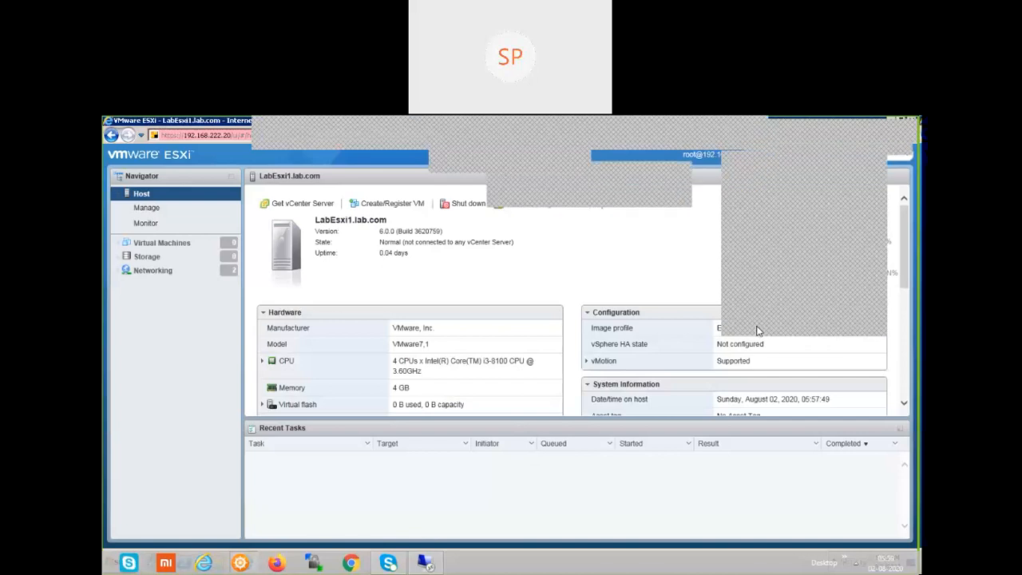
click(760, 329)
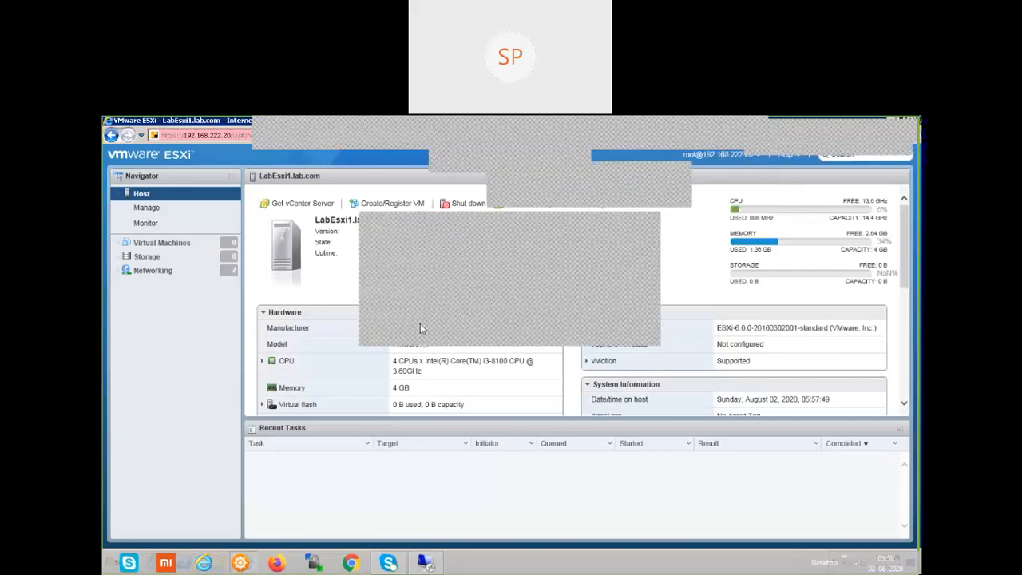